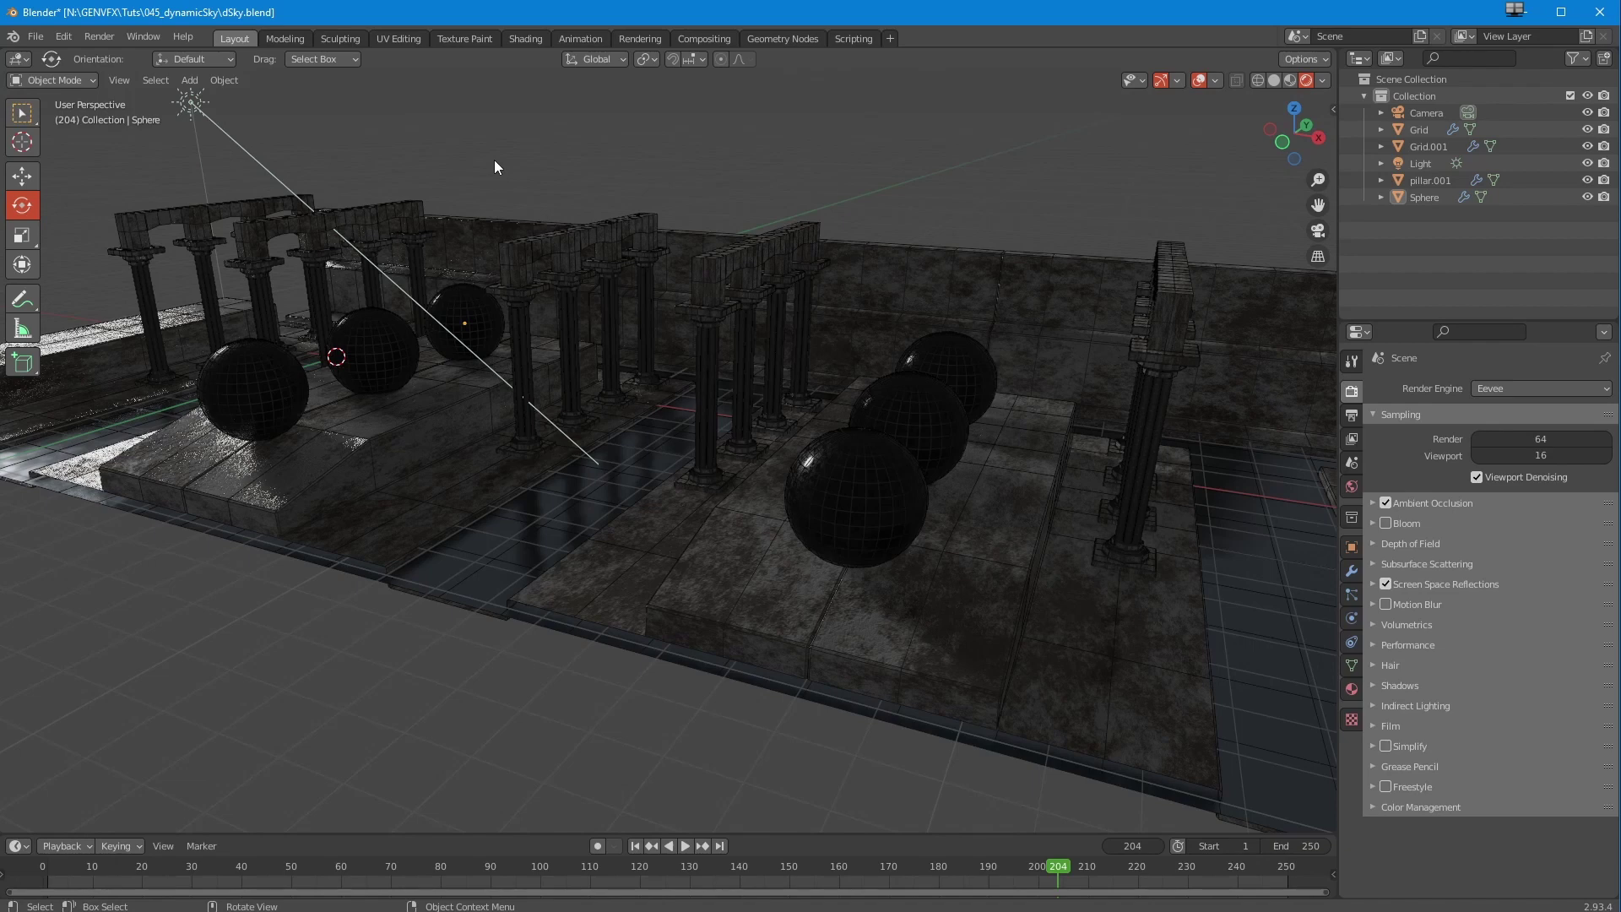
Select the Grid.001 floor object that runs between the rows of columns.
middle_drag(655, 551, 362, 703)
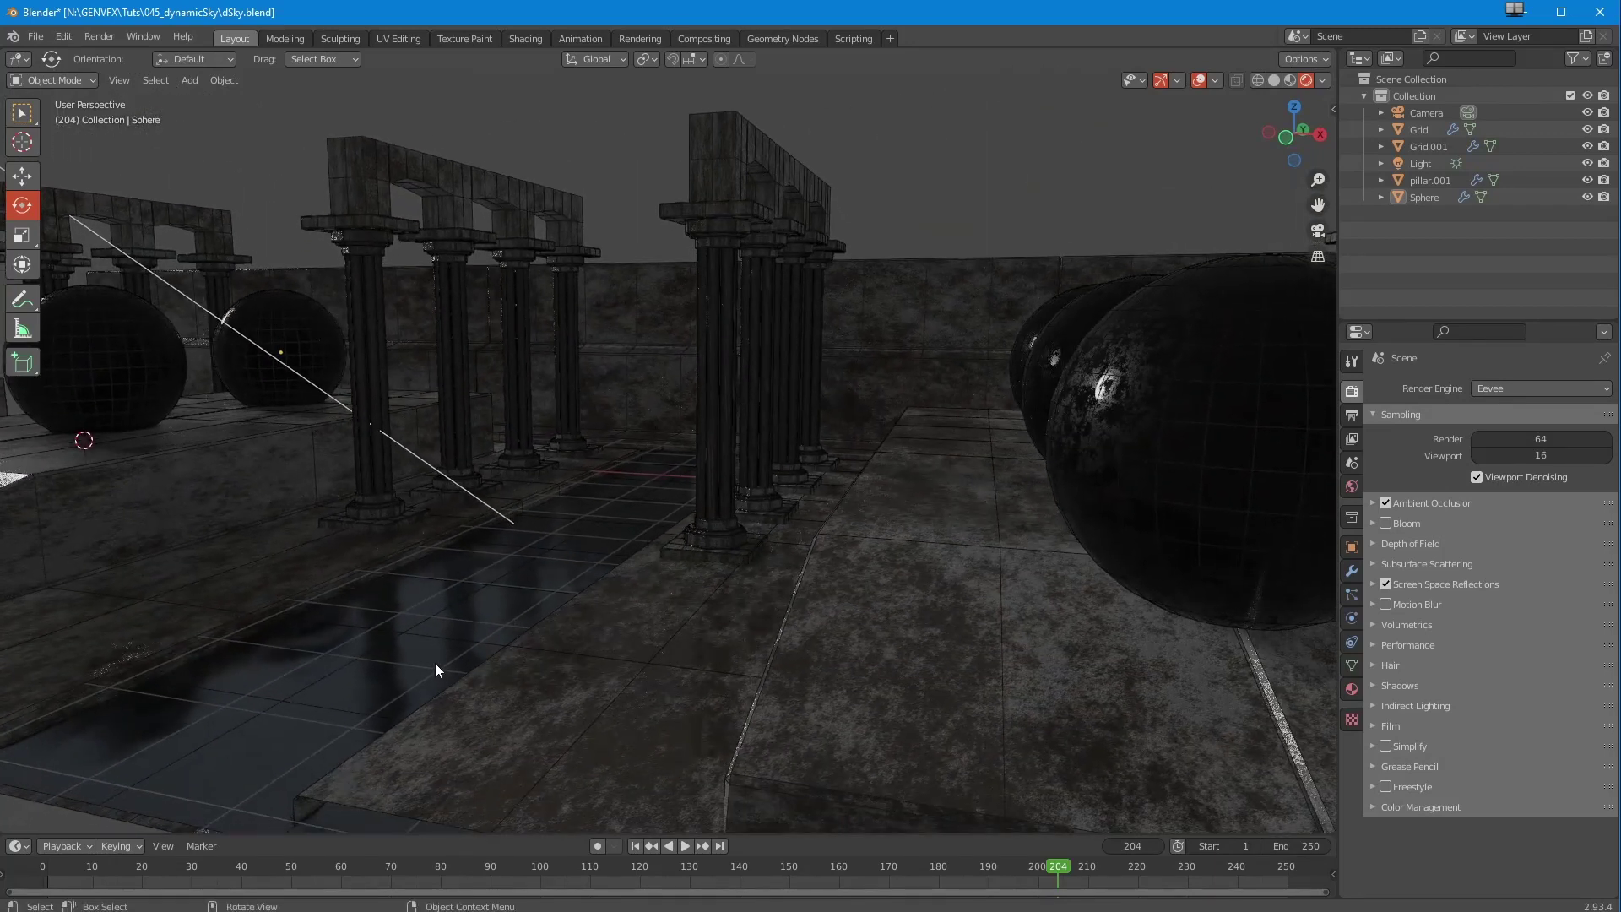
middle_drag(415, 366, 448, 434)
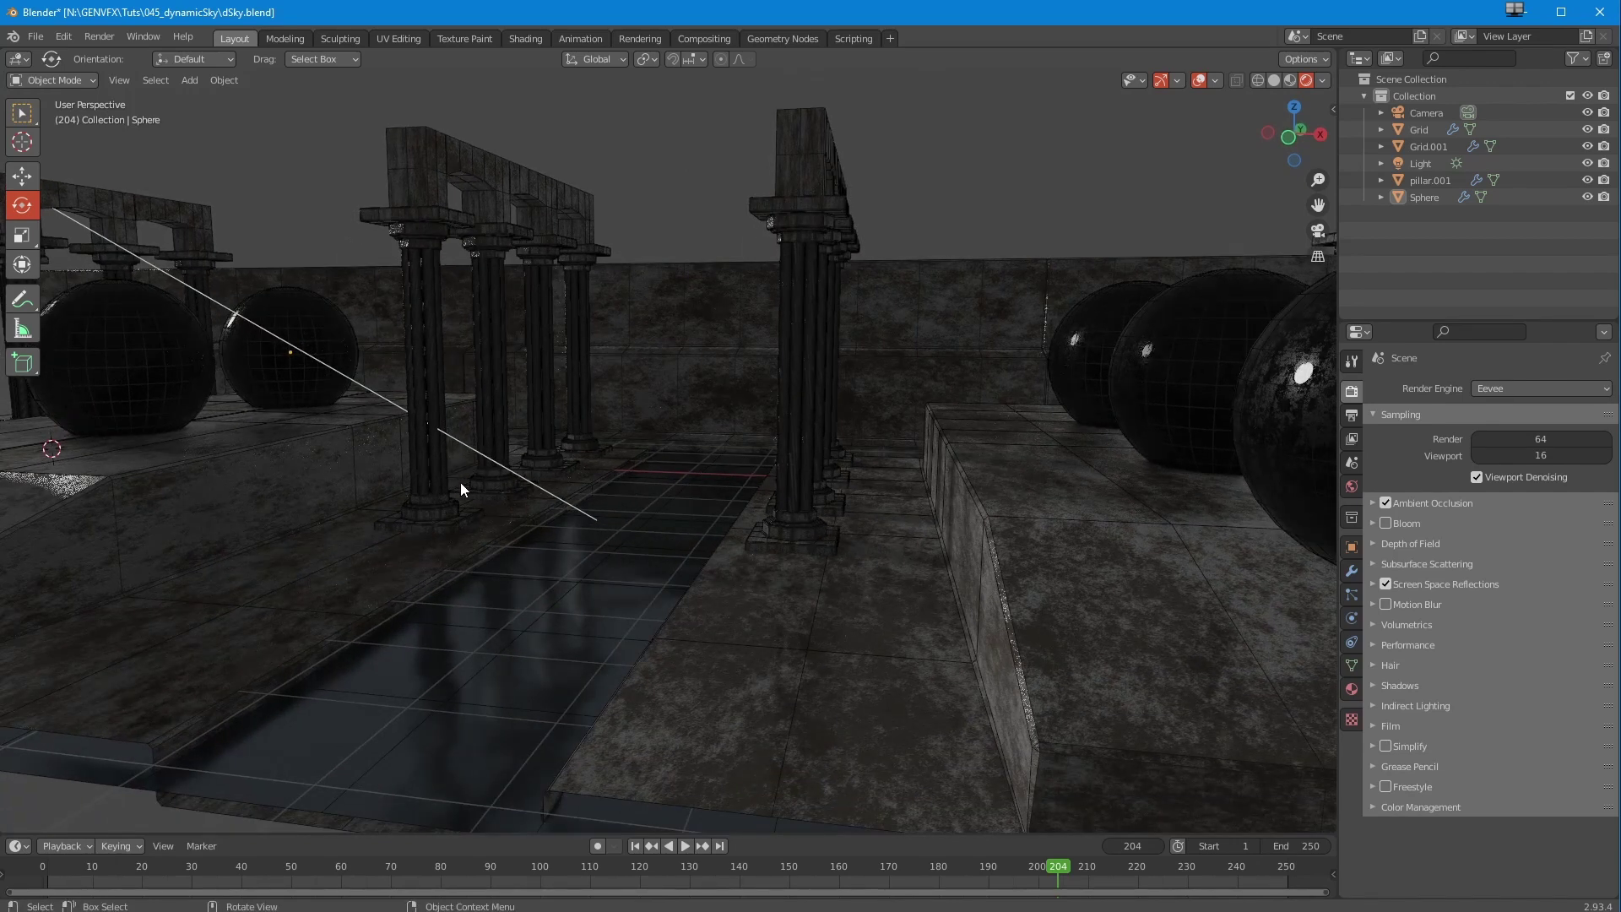
middle_drag(558, 667, 477, 476)
click(802, 702)
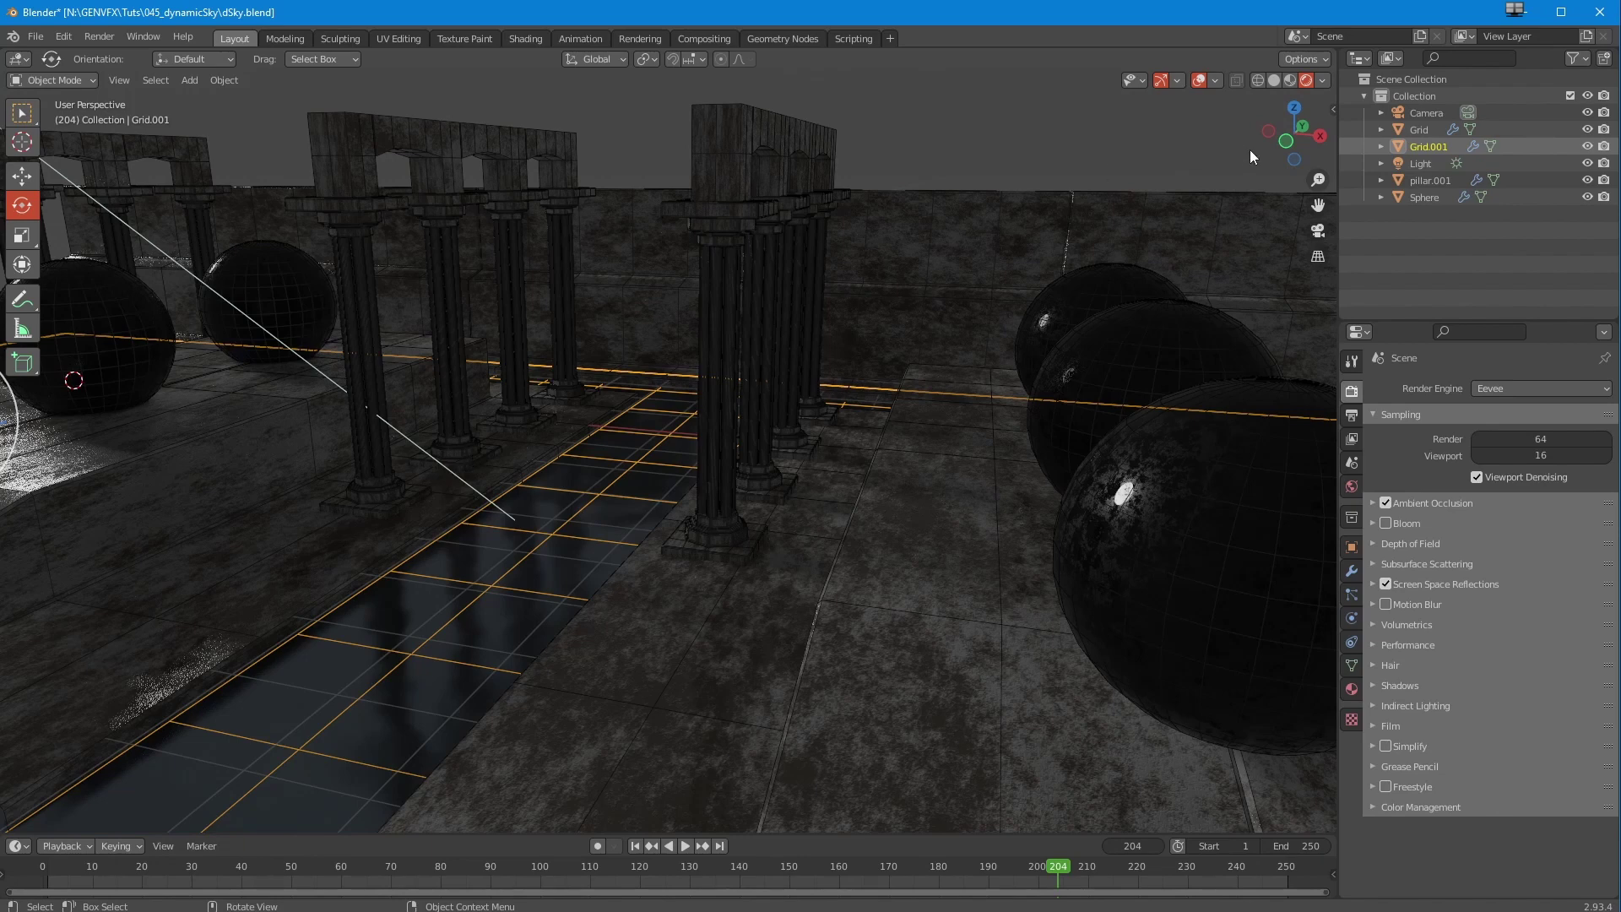
Switch to the Modeling workspace and set the scene's render engine to Cycles.
click(284, 38)
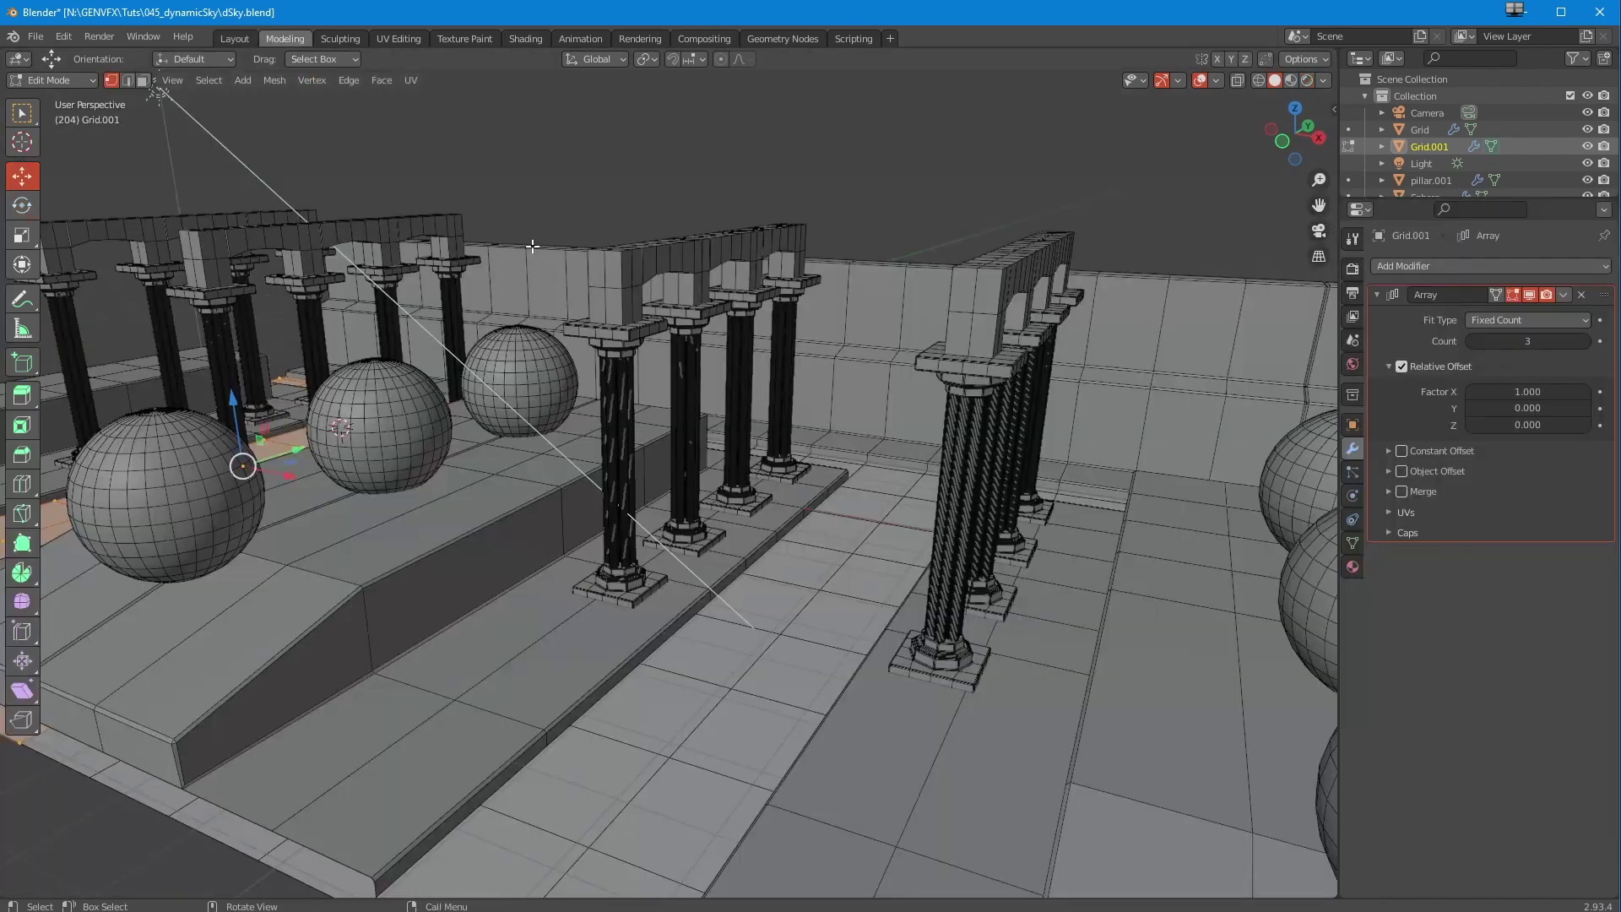
middle_drag(347, 341, 422, 631)
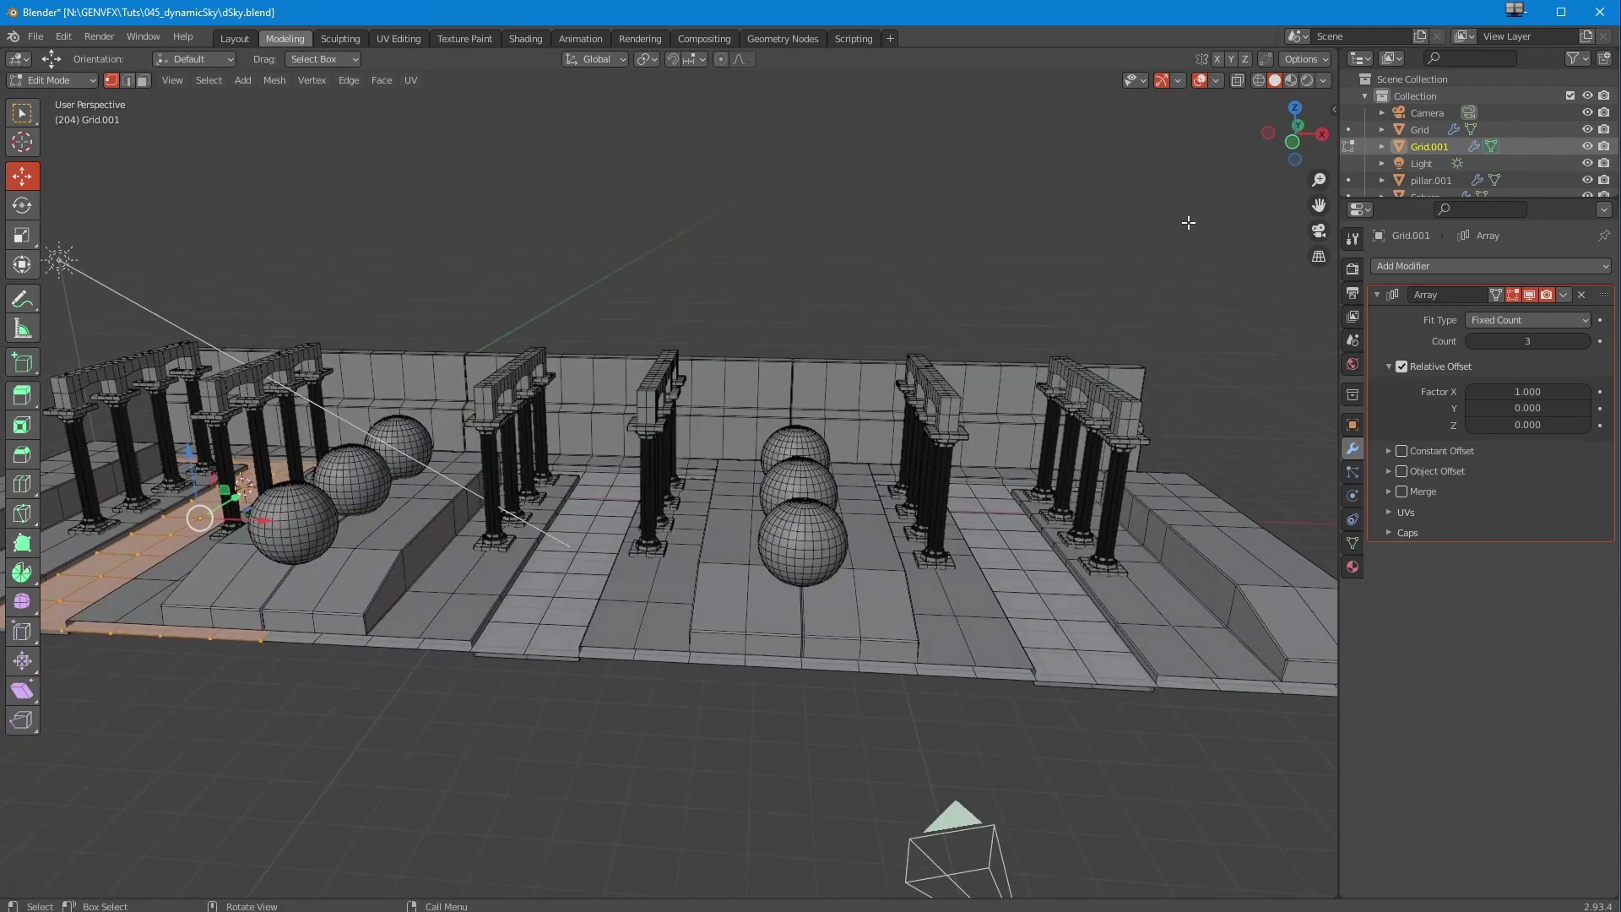
click(1351, 269)
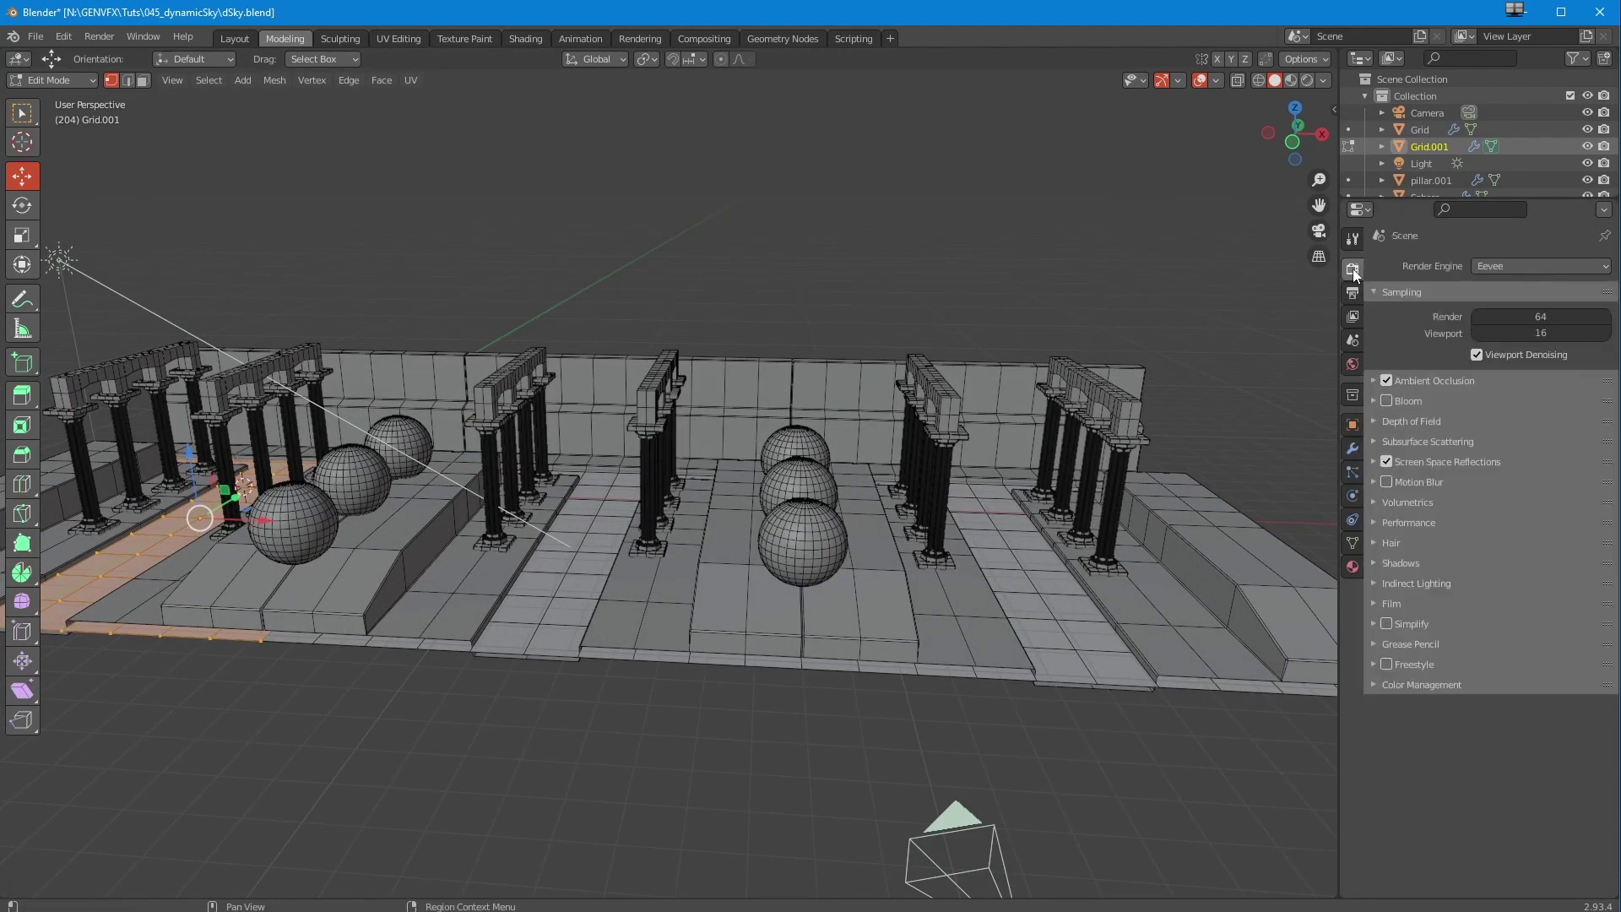
click(1491, 266)
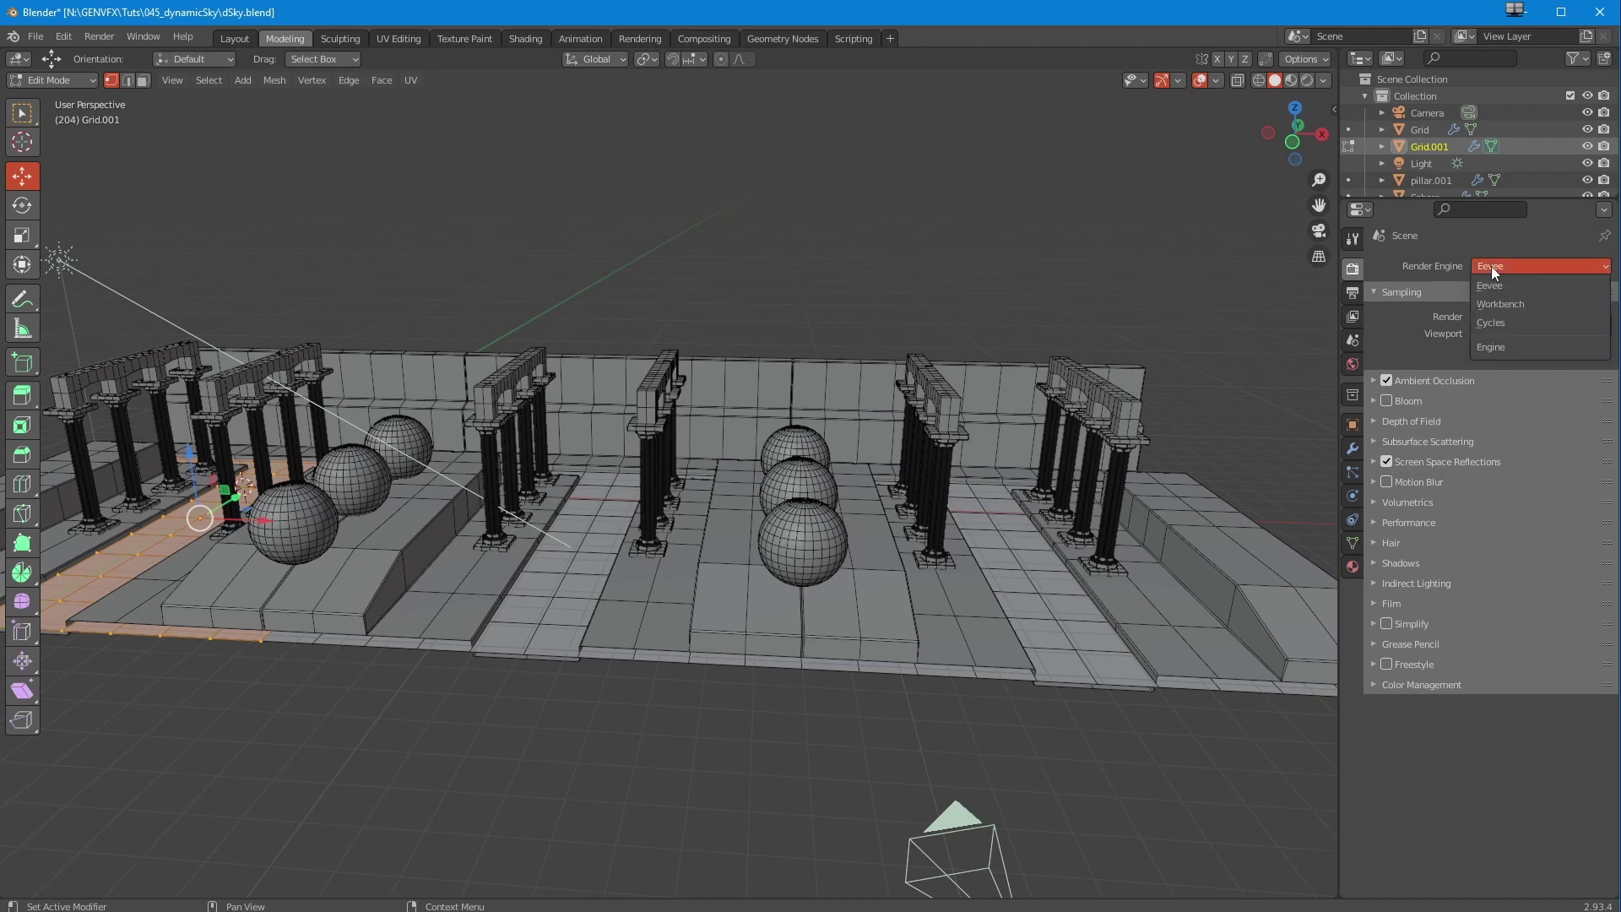
click(1486, 322)
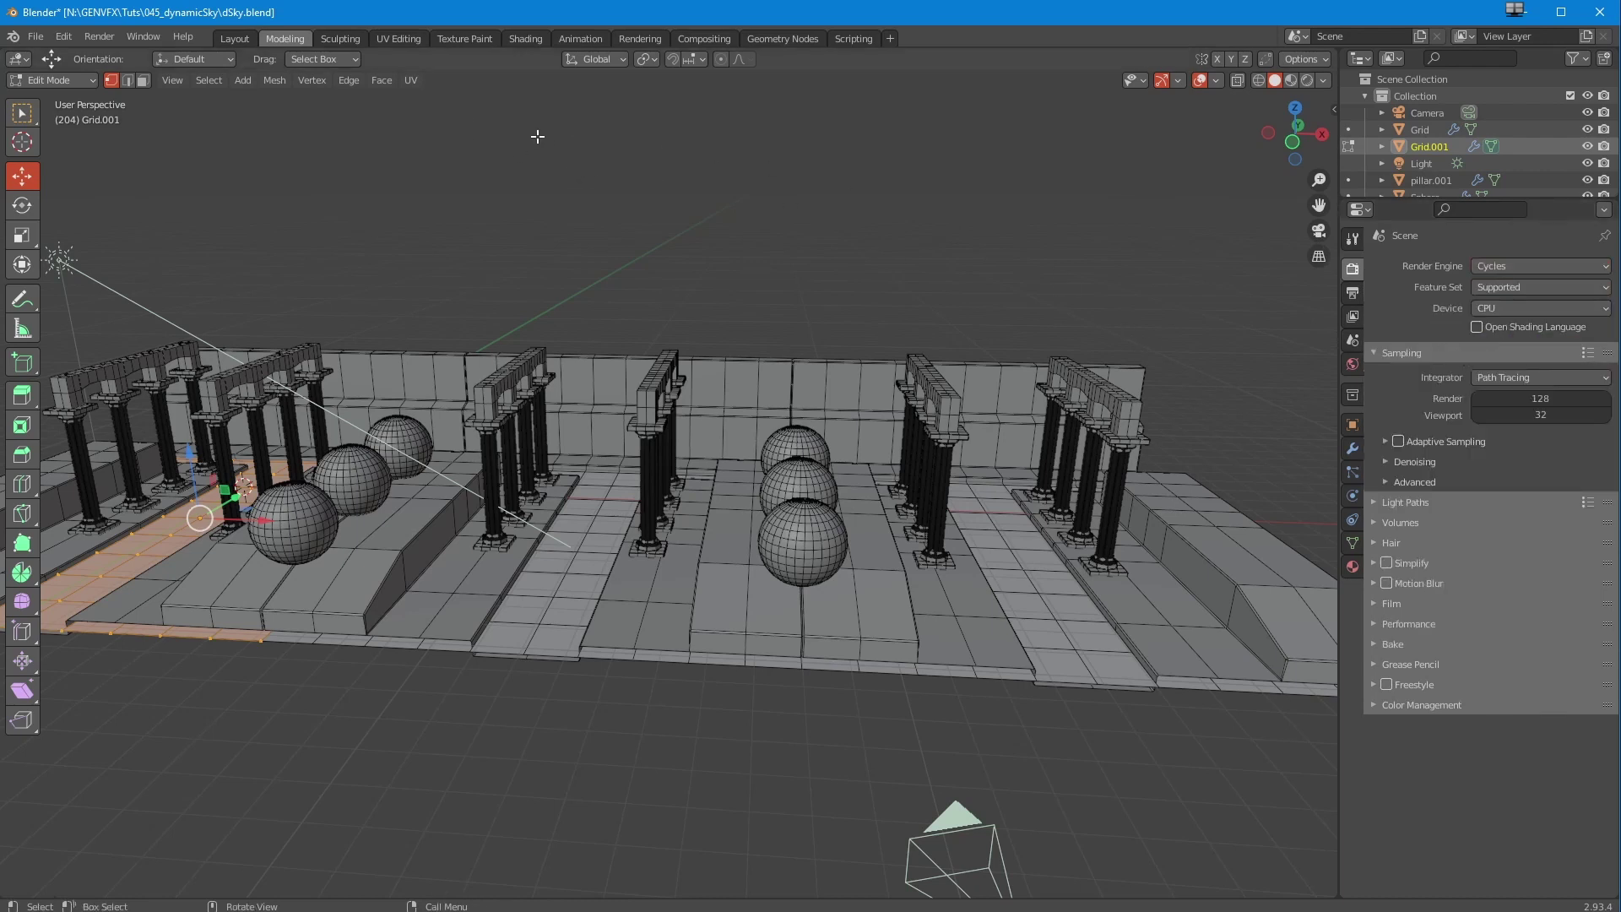
Switch to the Shading workspace and enable Scene World lighting for the viewport's material preview.
click(522, 39)
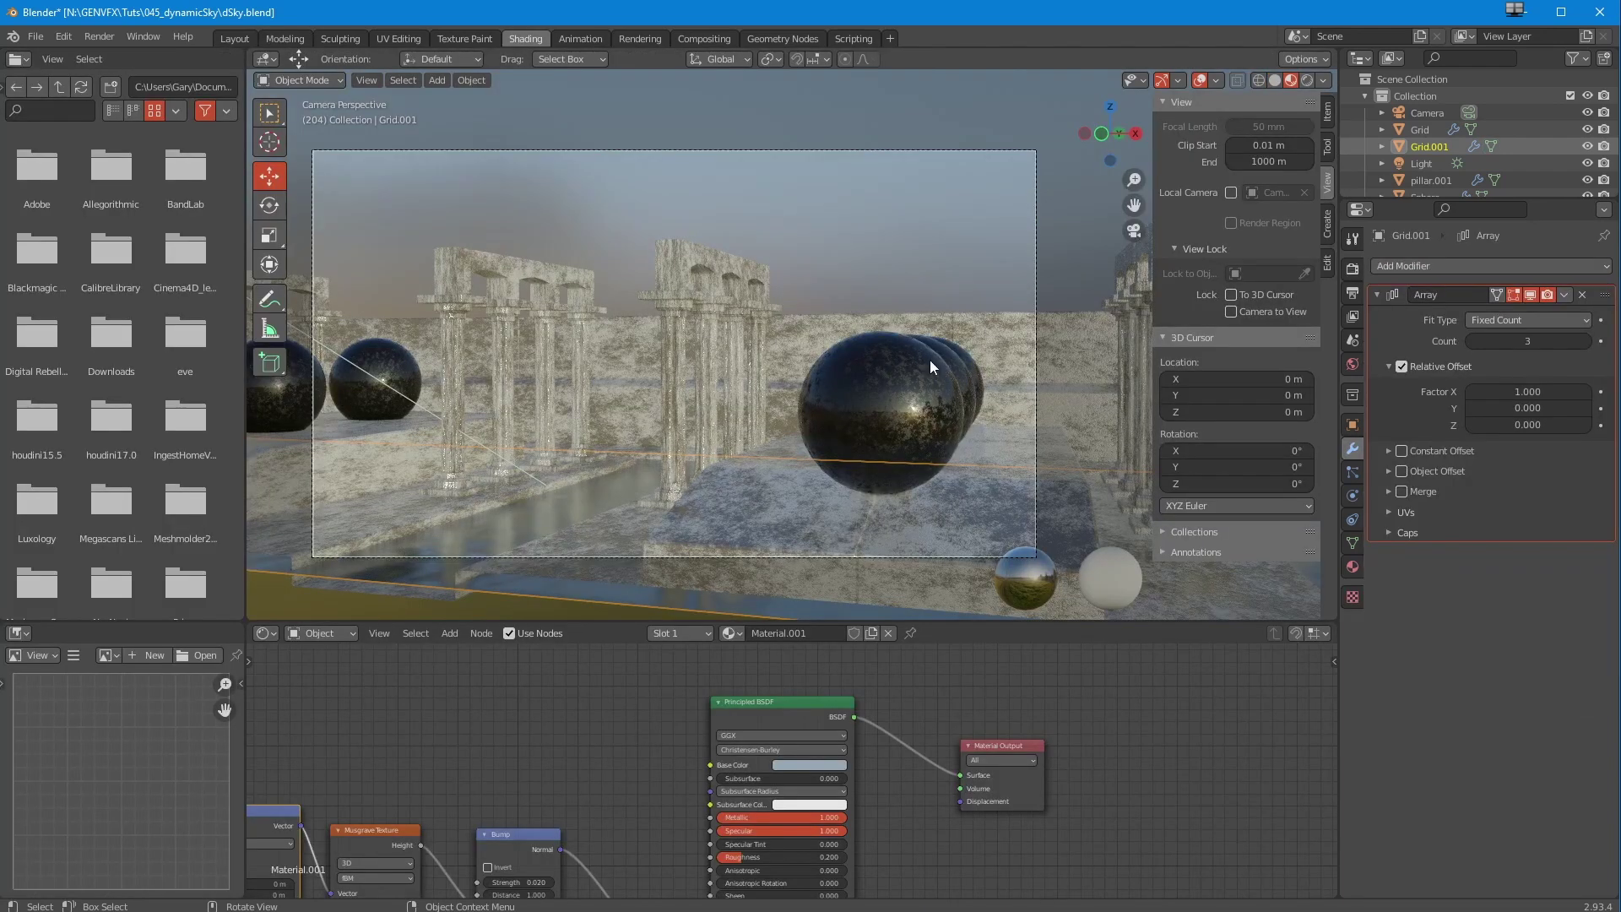
click(1275, 81)
click(1285, 82)
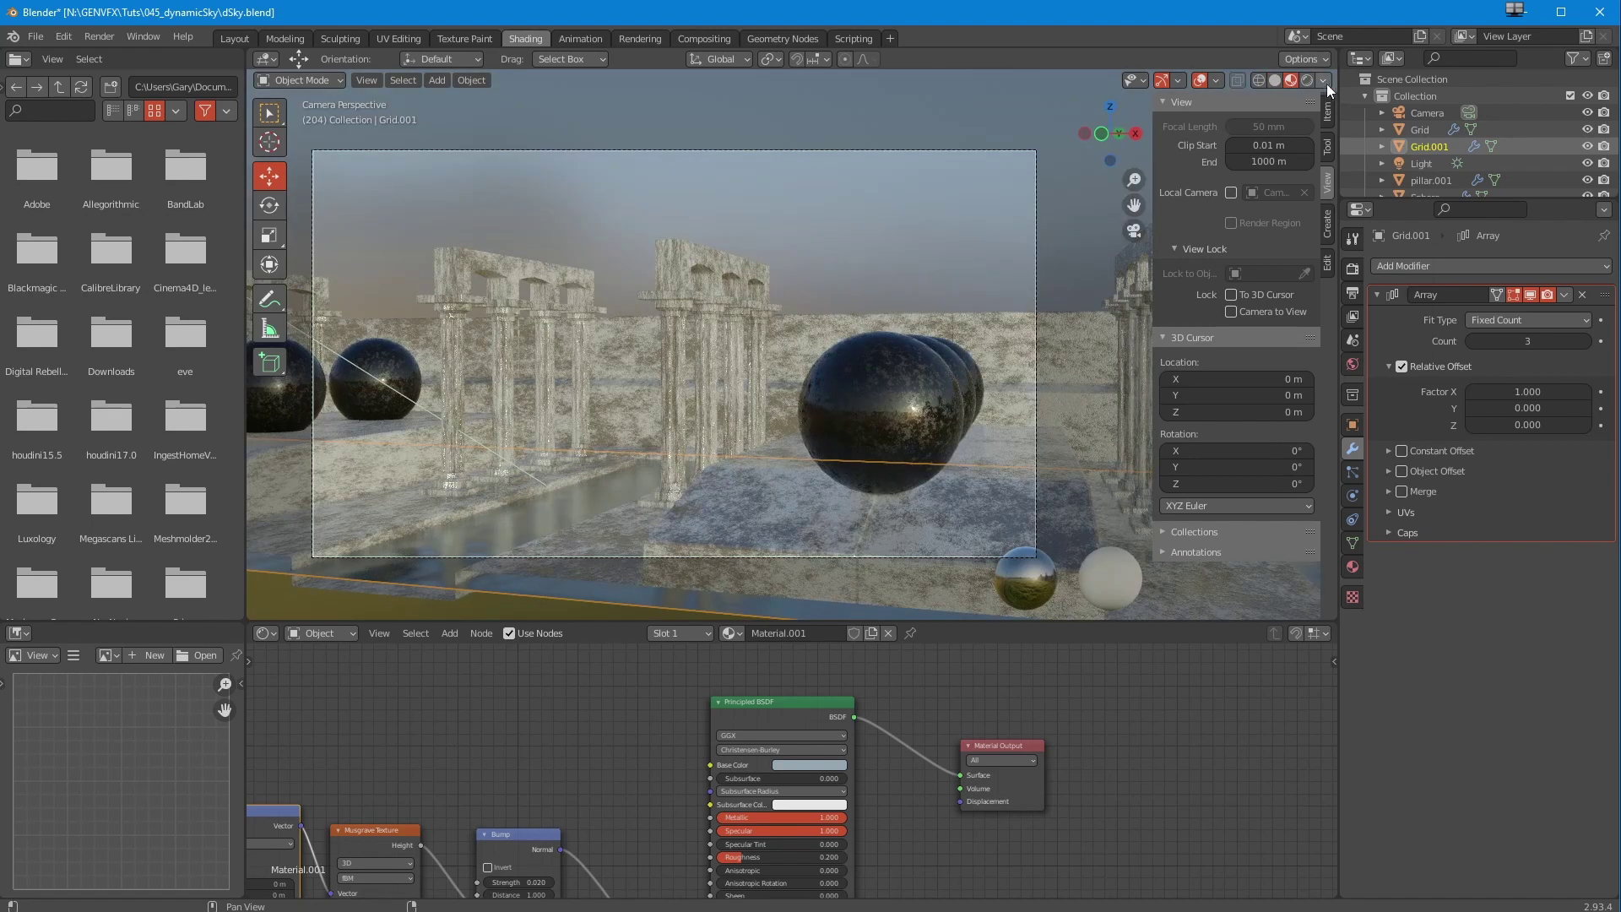
click(1323, 80)
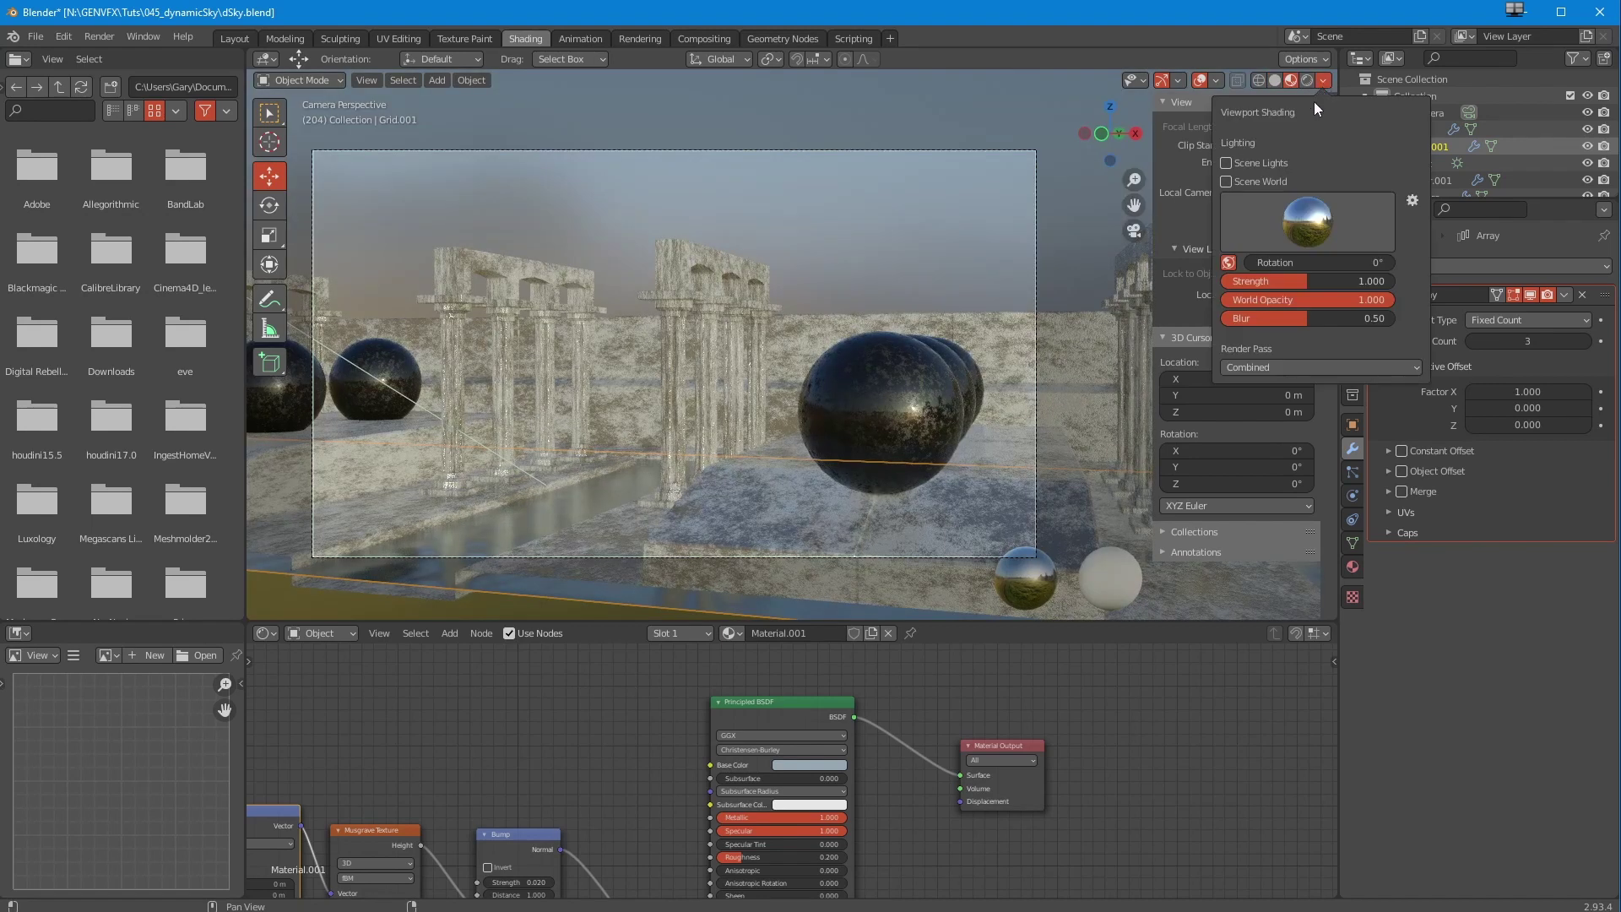
click(1226, 182)
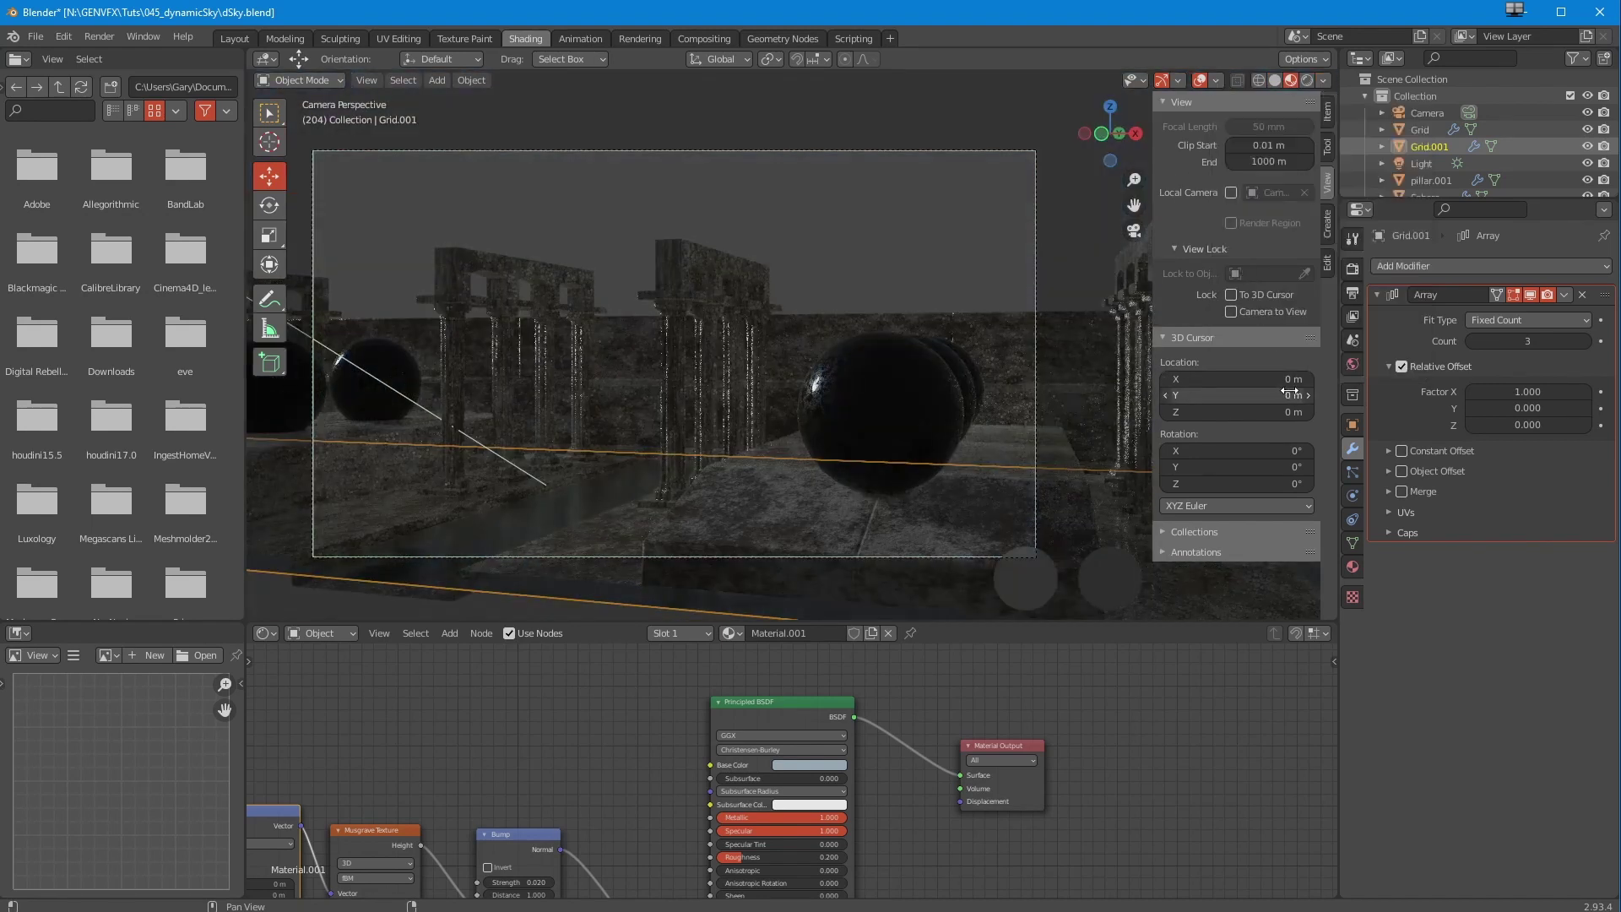
Set the viewport to rendered shading and enlarge the 3D viewport over the node editor.
click(1306, 81)
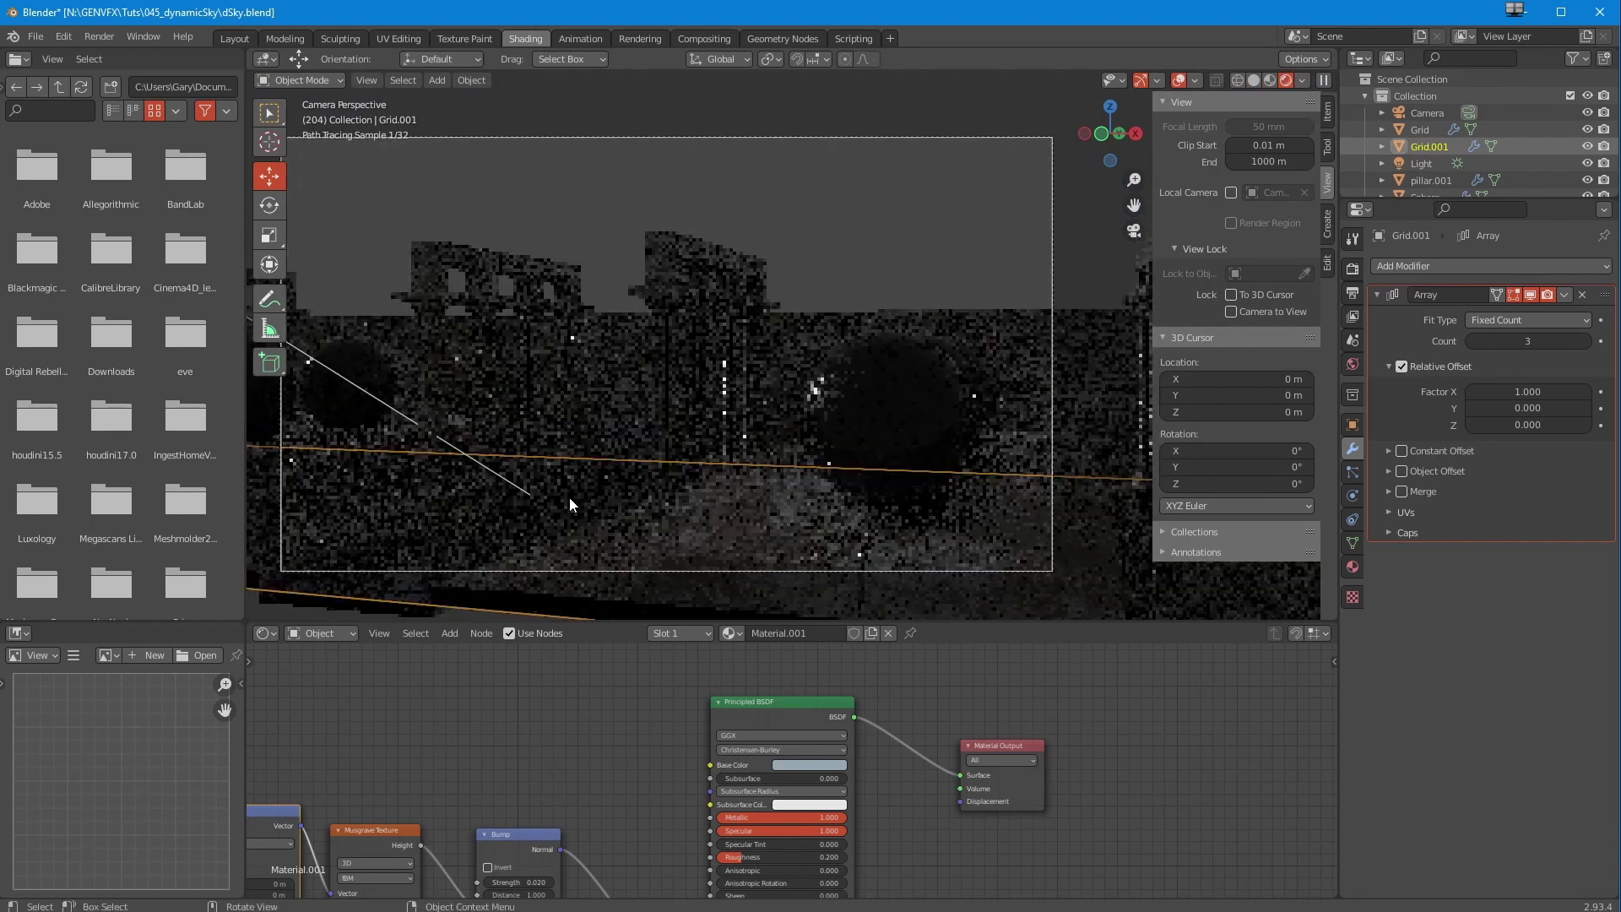
scroll(635, 494, up, 1)
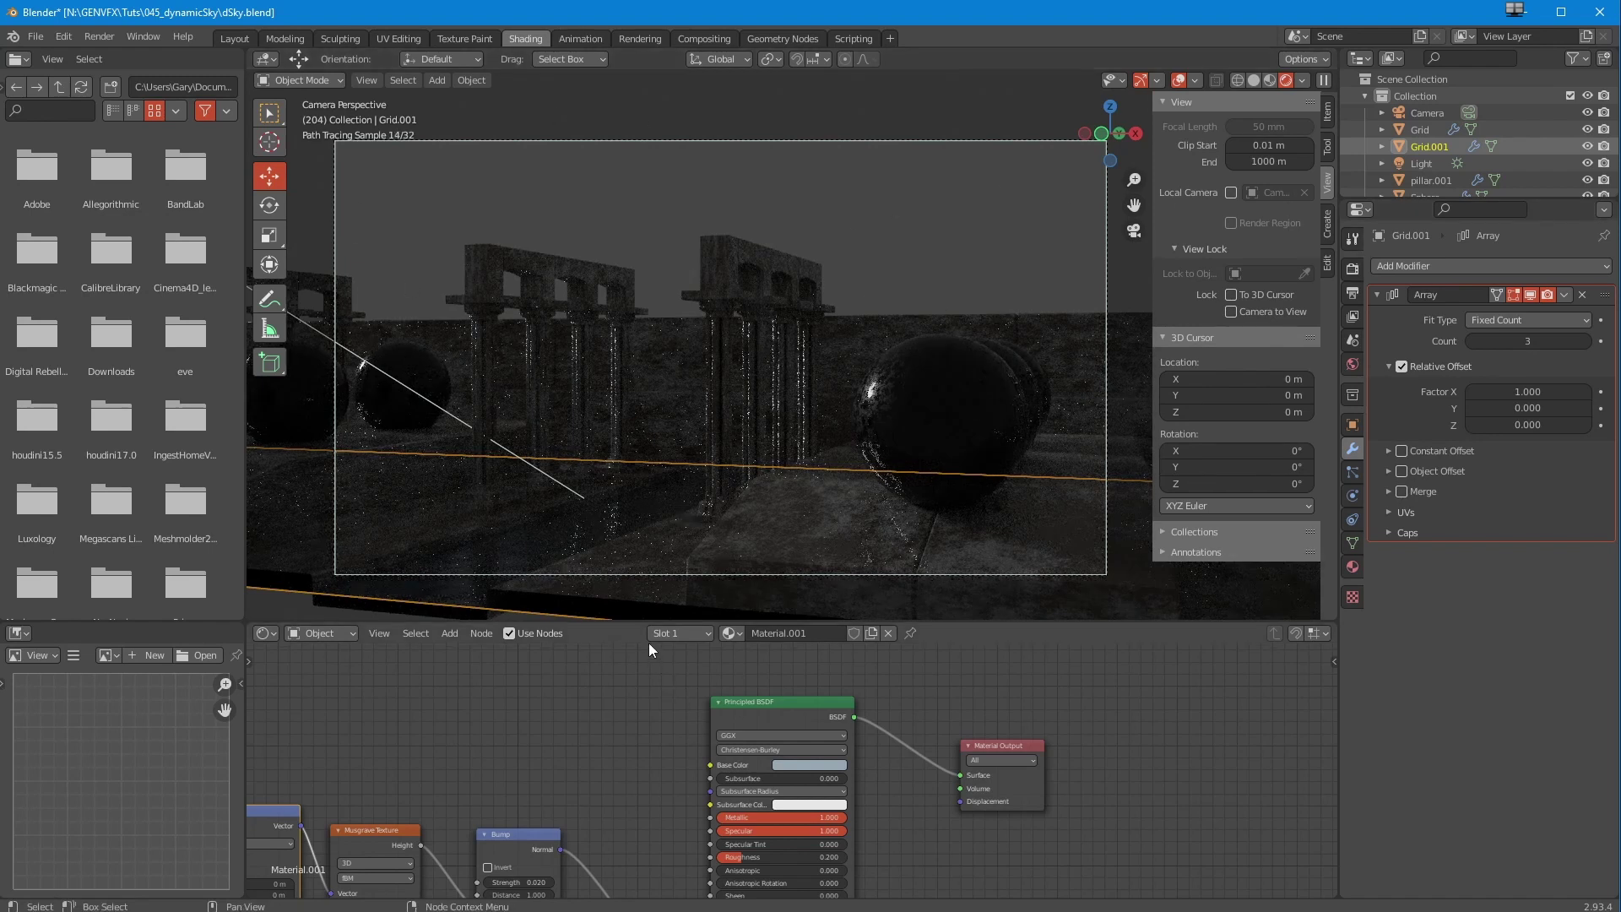
drag(629, 624, 624, 687)
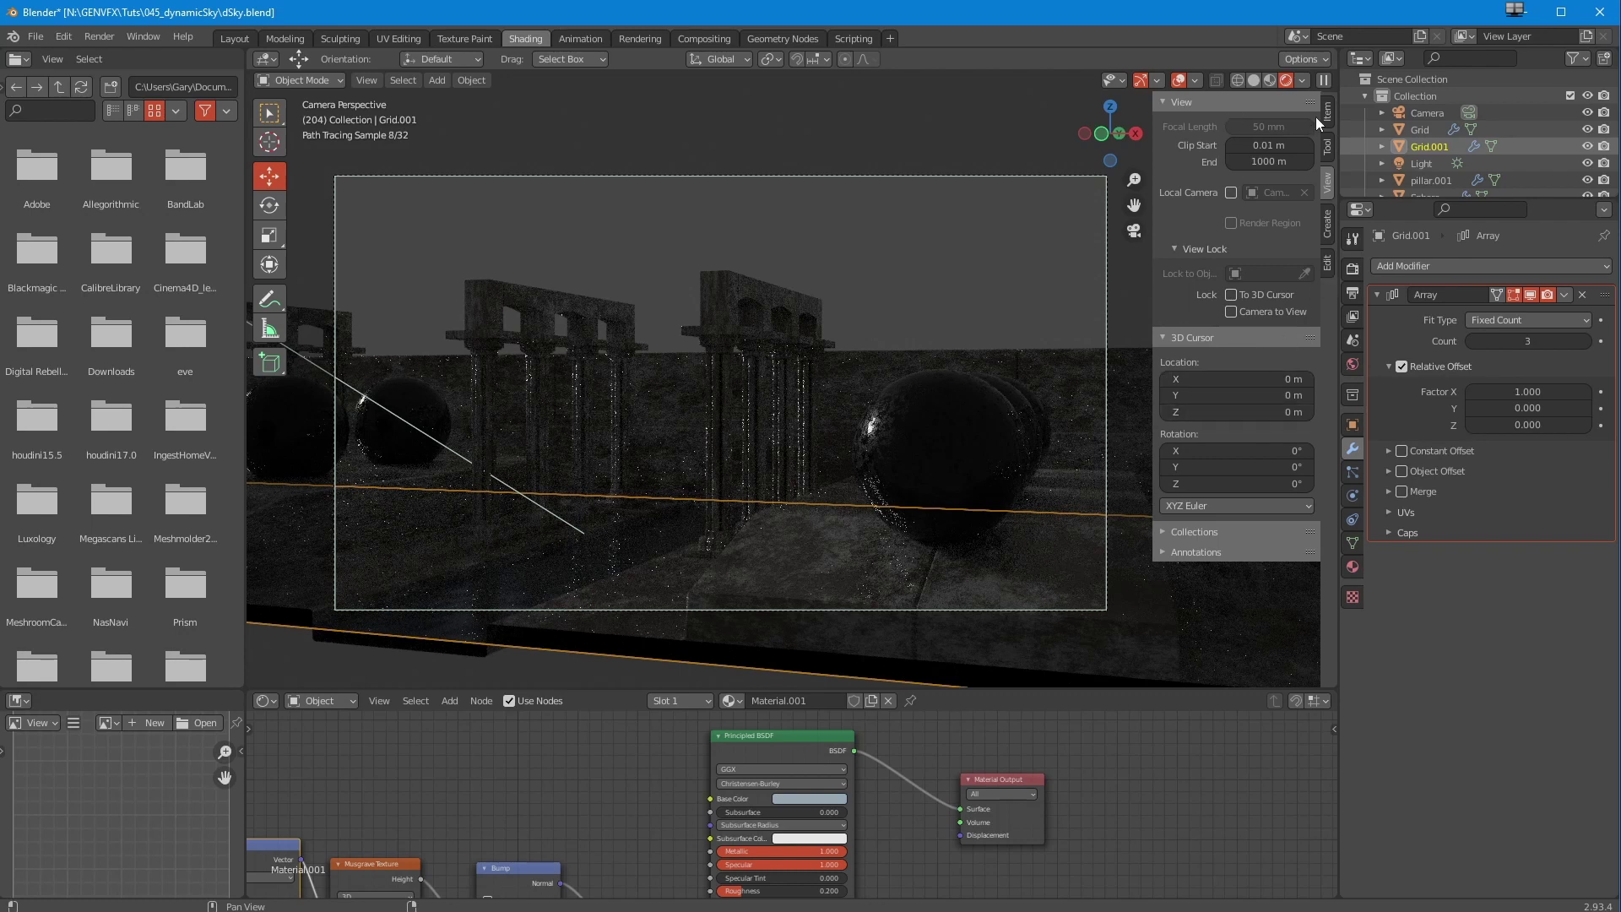
Create a new sky world with the Dynamic sky add-on.
click(1328, 240)
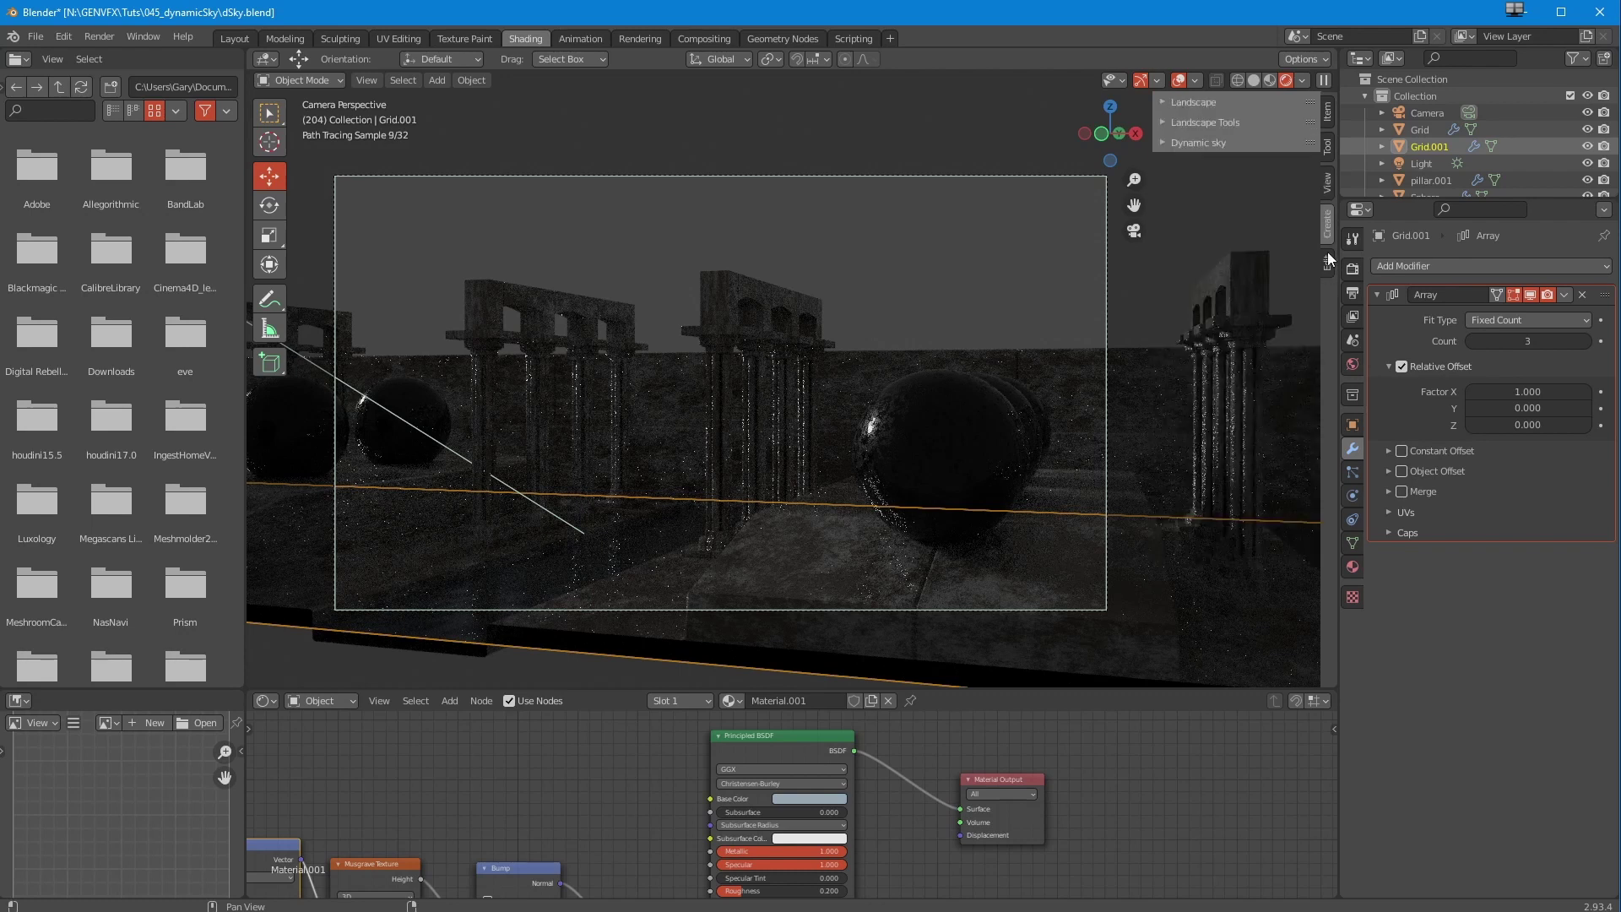
click(1158, 143)
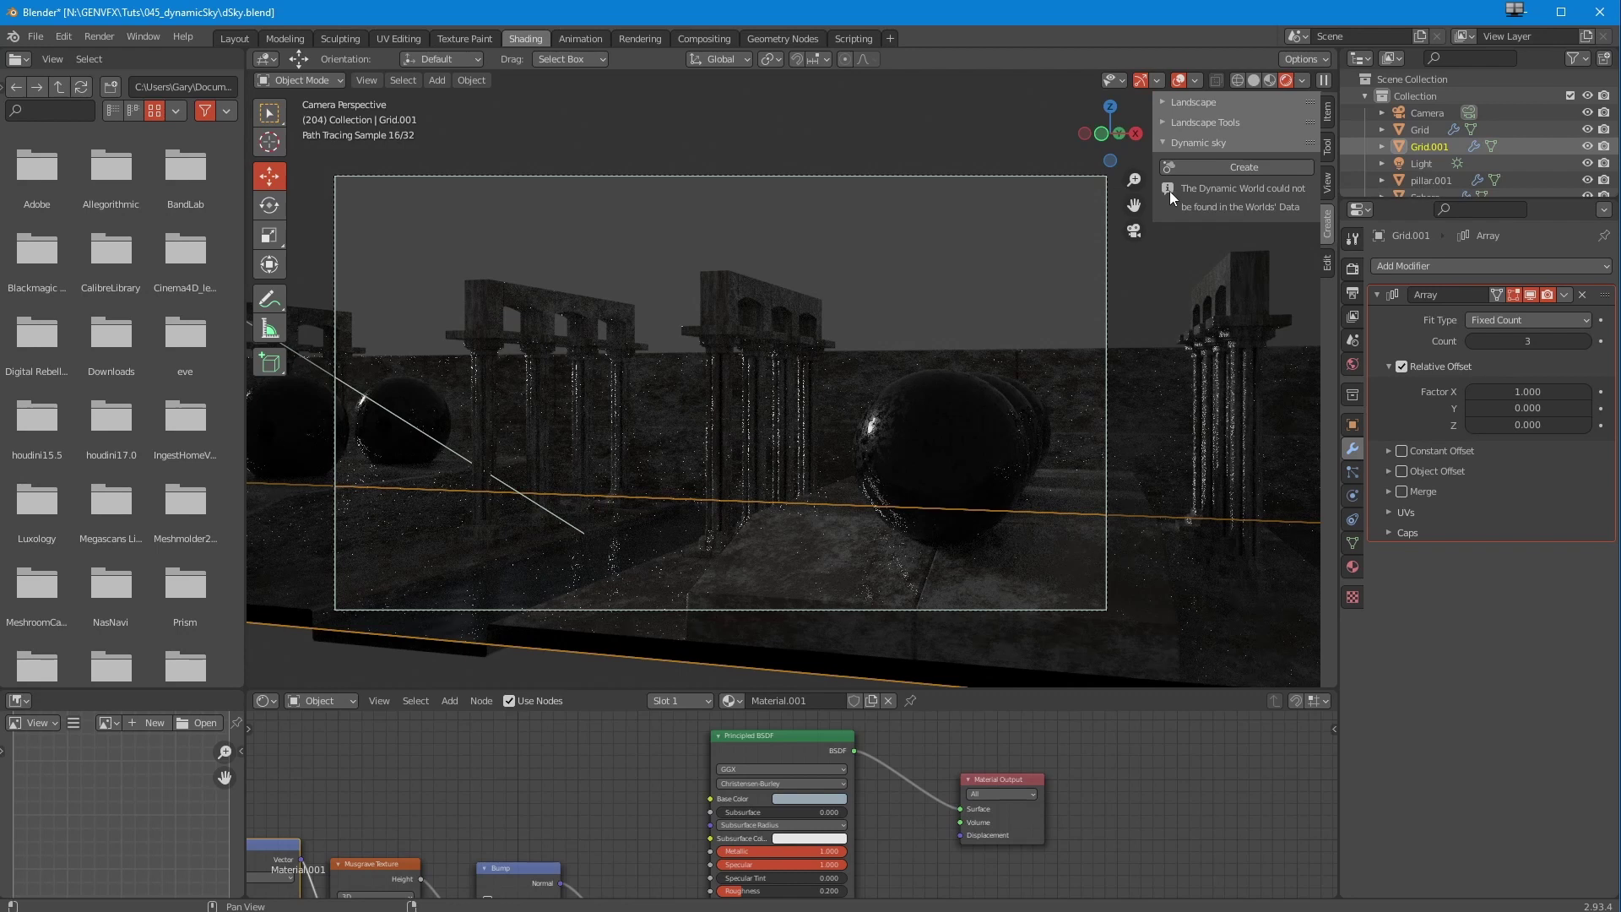
click(1219, 168)
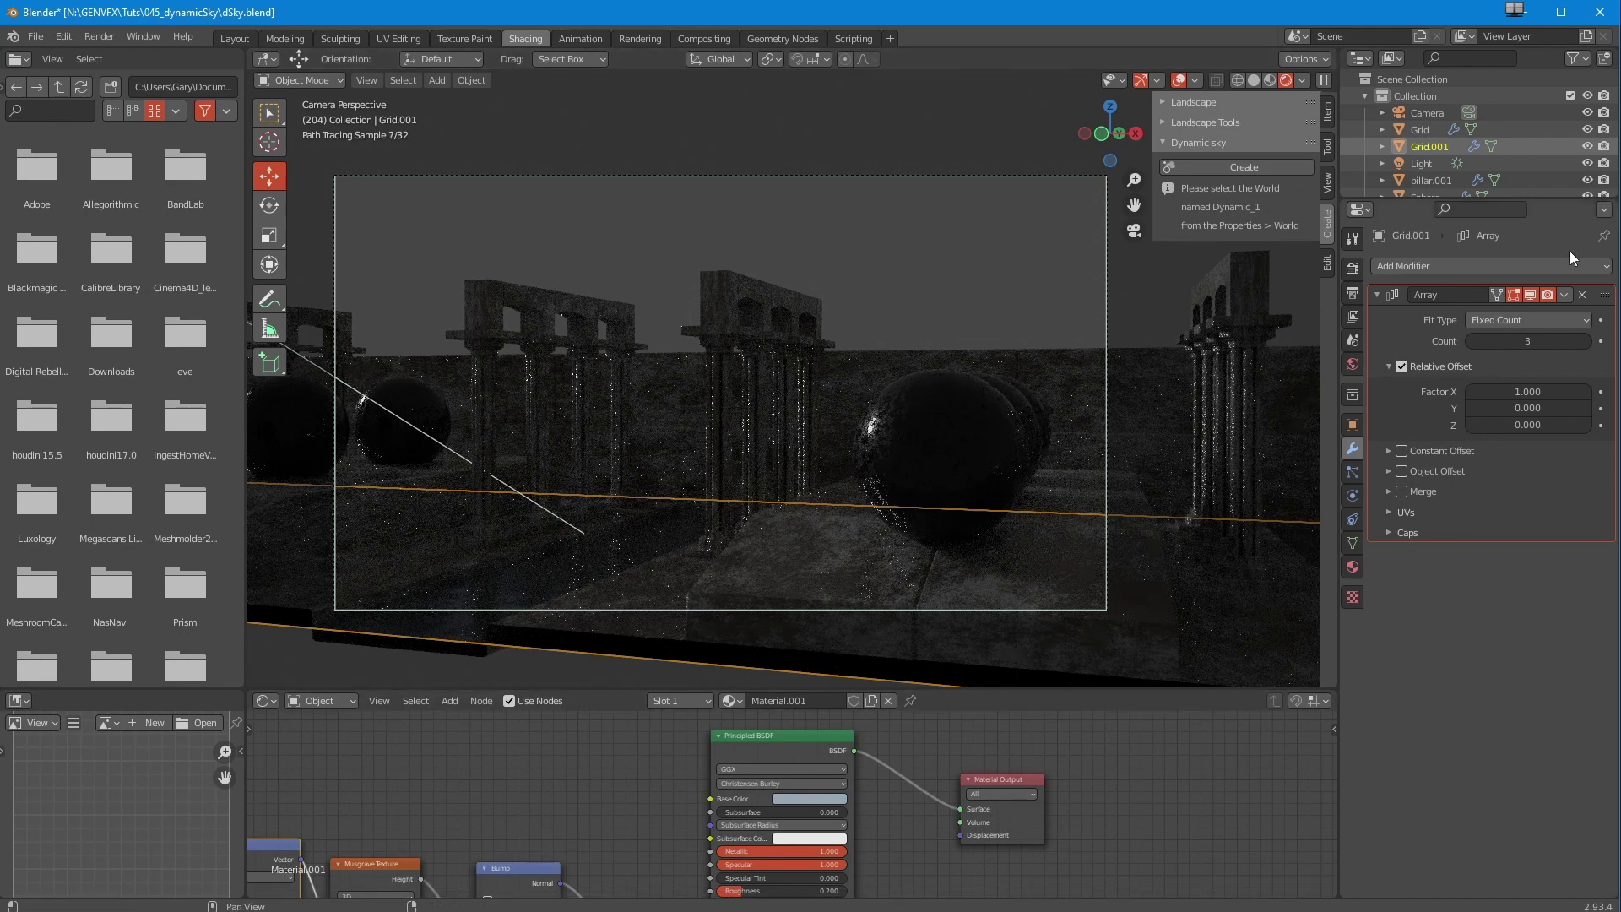
Assign the Dynamic_1 world to the scene and show the scene through the camera.
click(1352, 364)
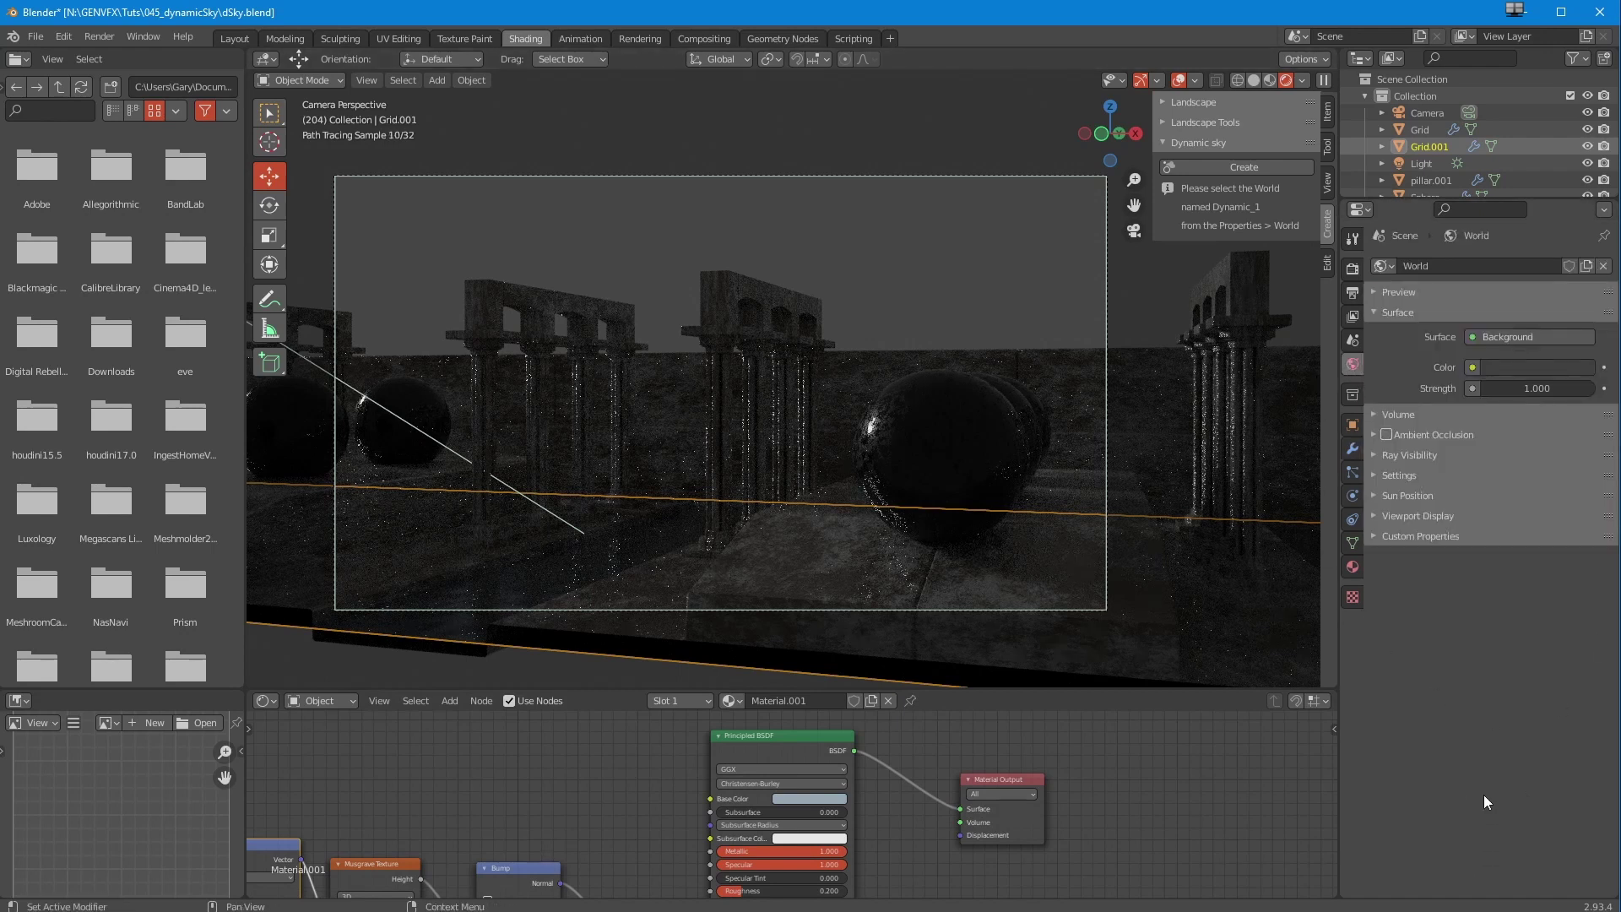
click(1393, 292)
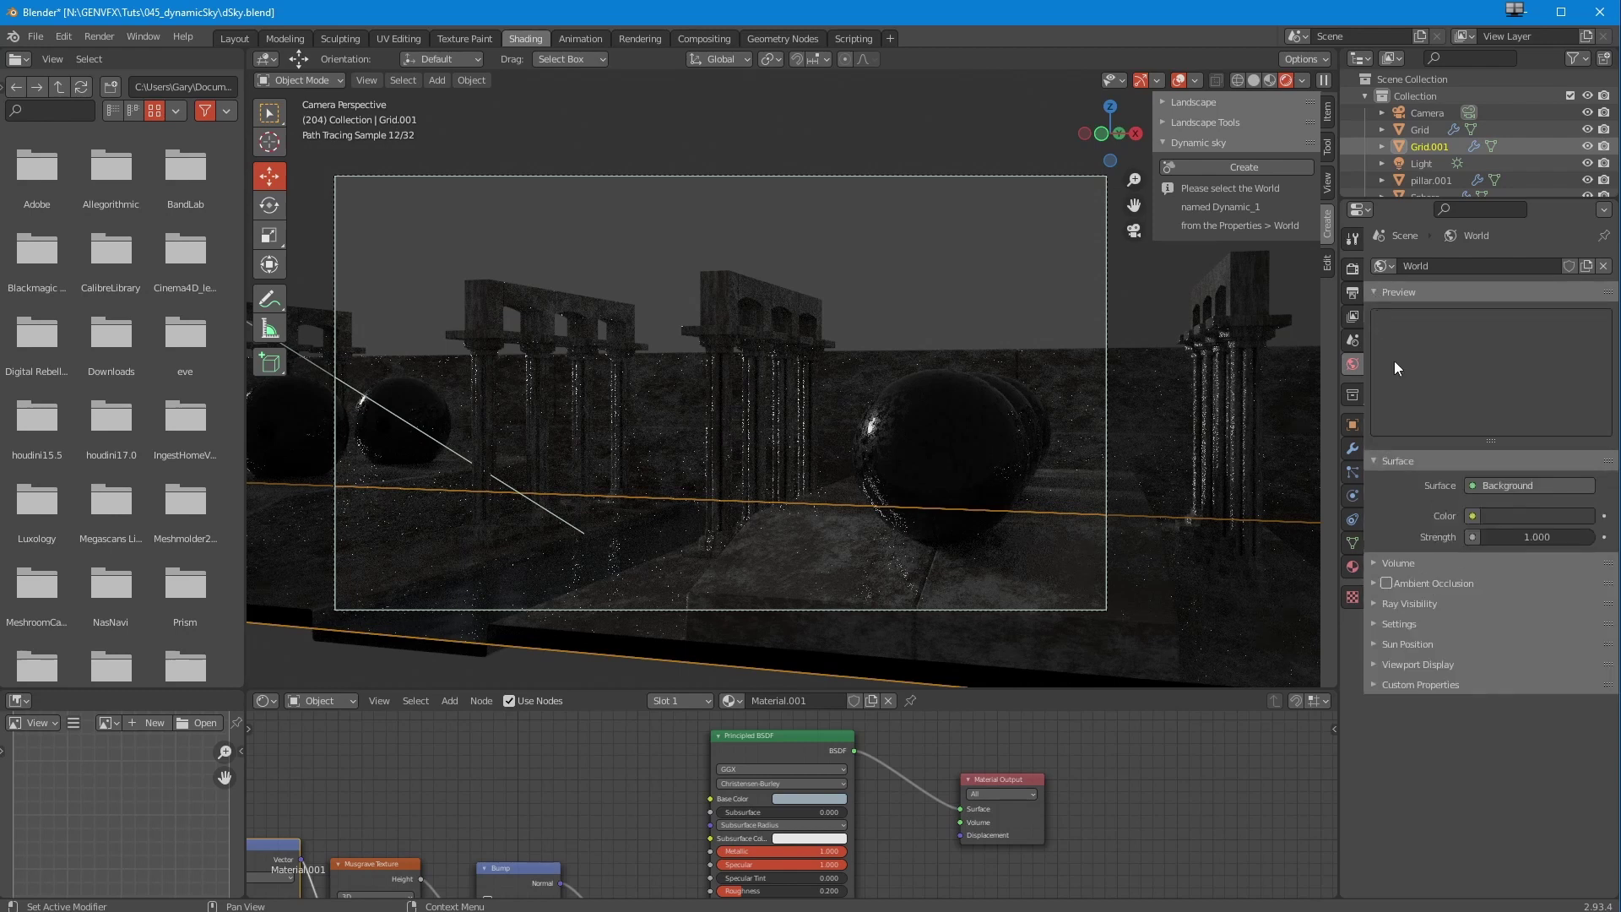
click(1371, 292)
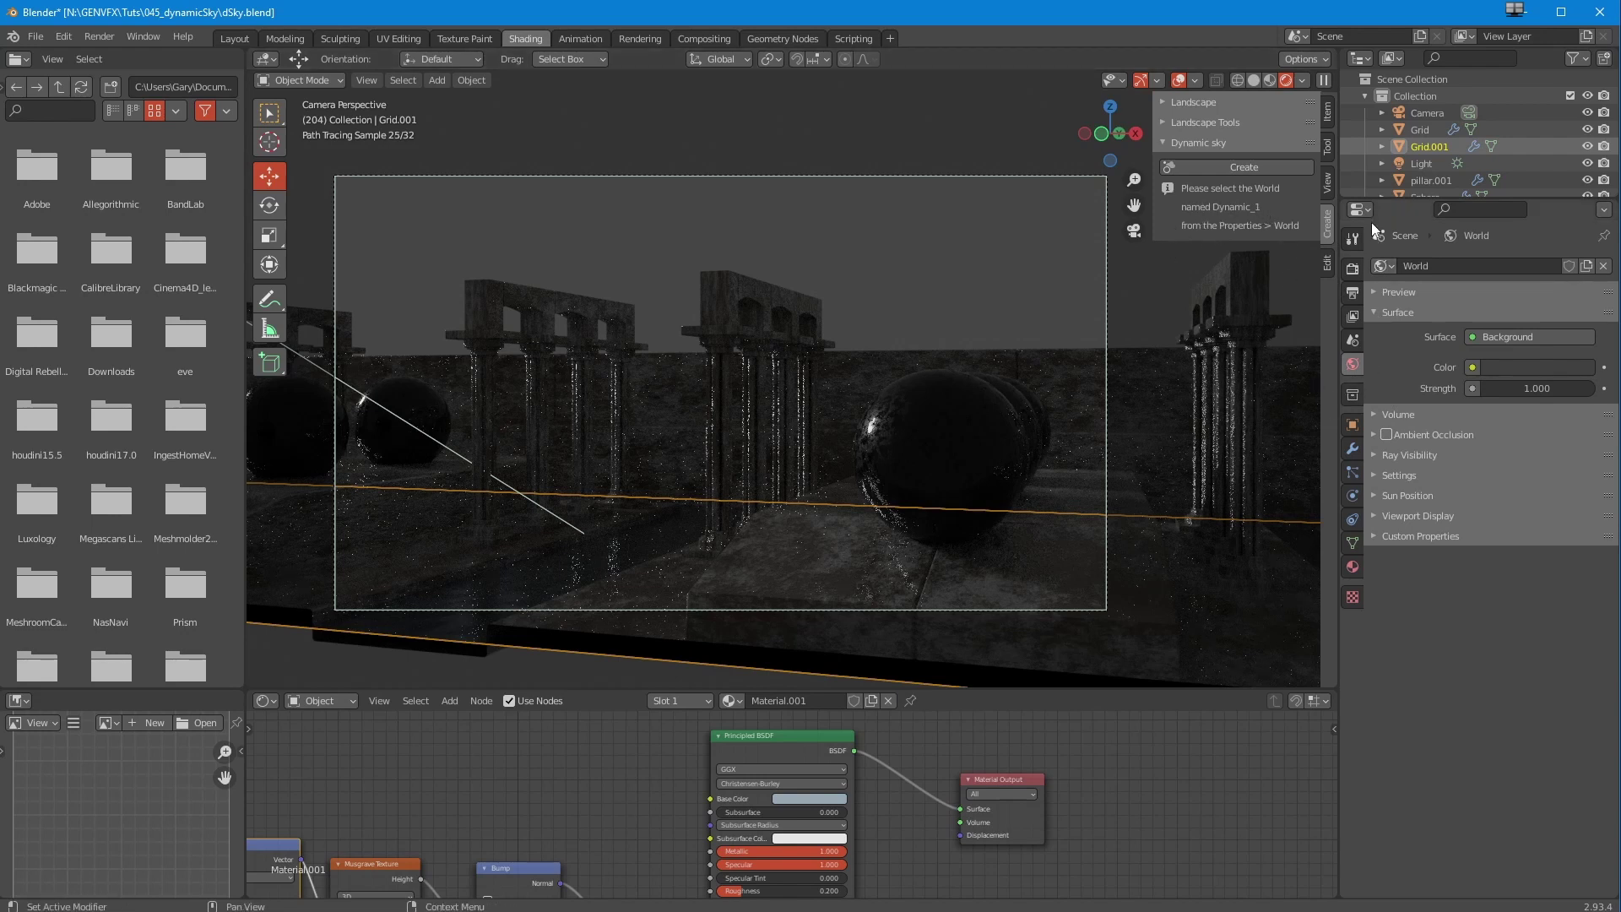
click(1381, 271)
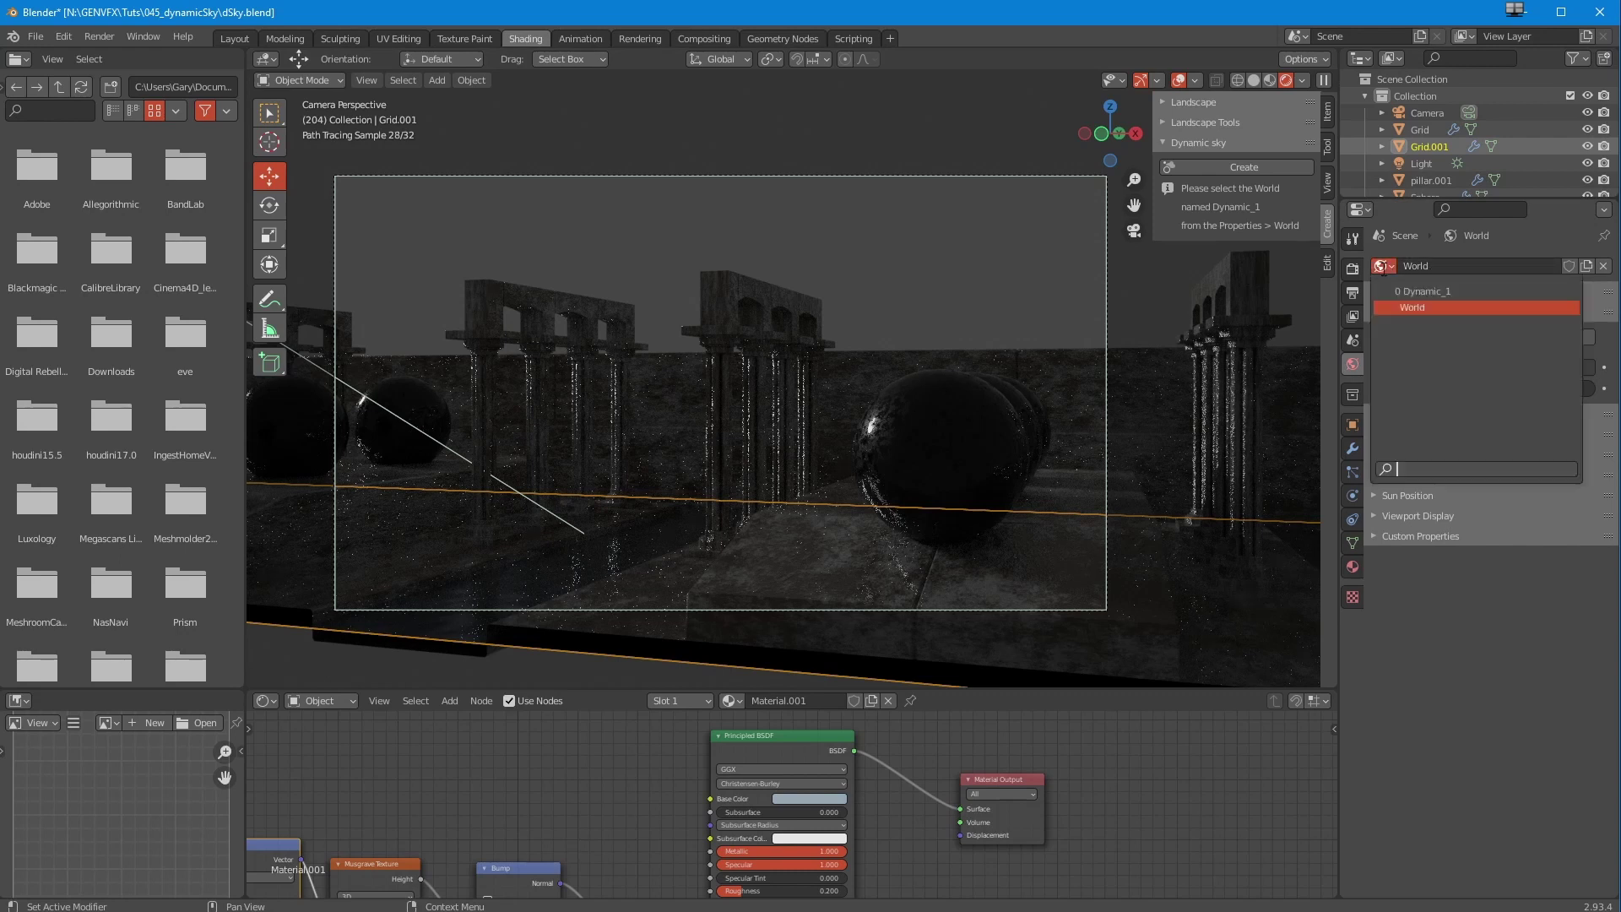
click(1411, 294)
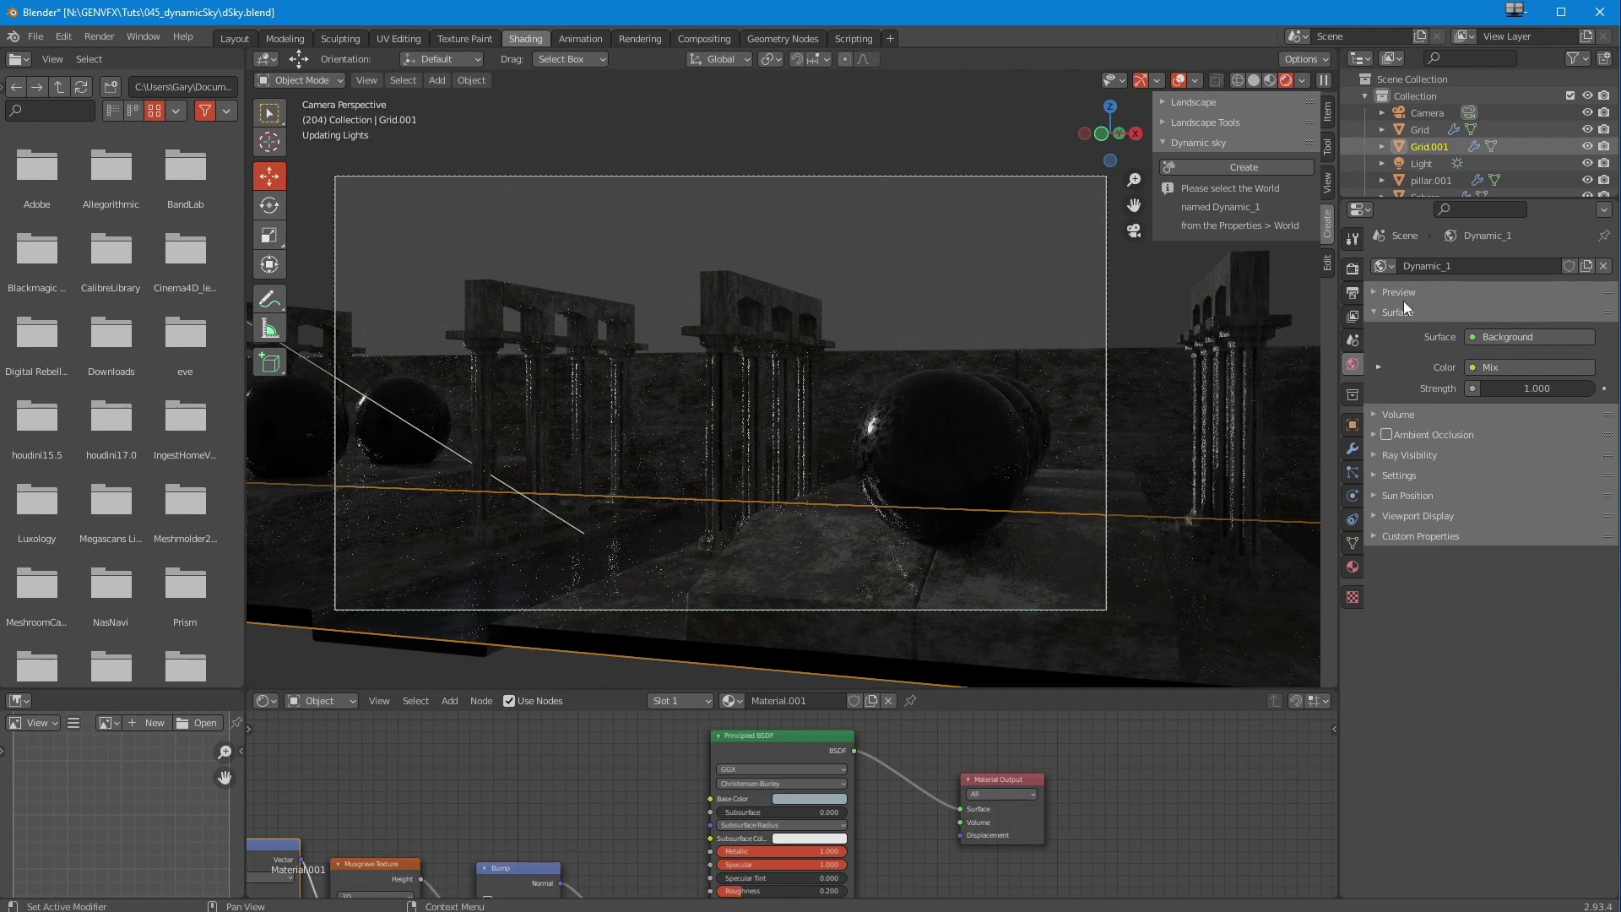
mouse_move(942, 397)
middle_down()
mouse_move(970, 393)
mouse_move(951, 404)
mouse_move(966, 434)
middle_up()
key(KP_0)
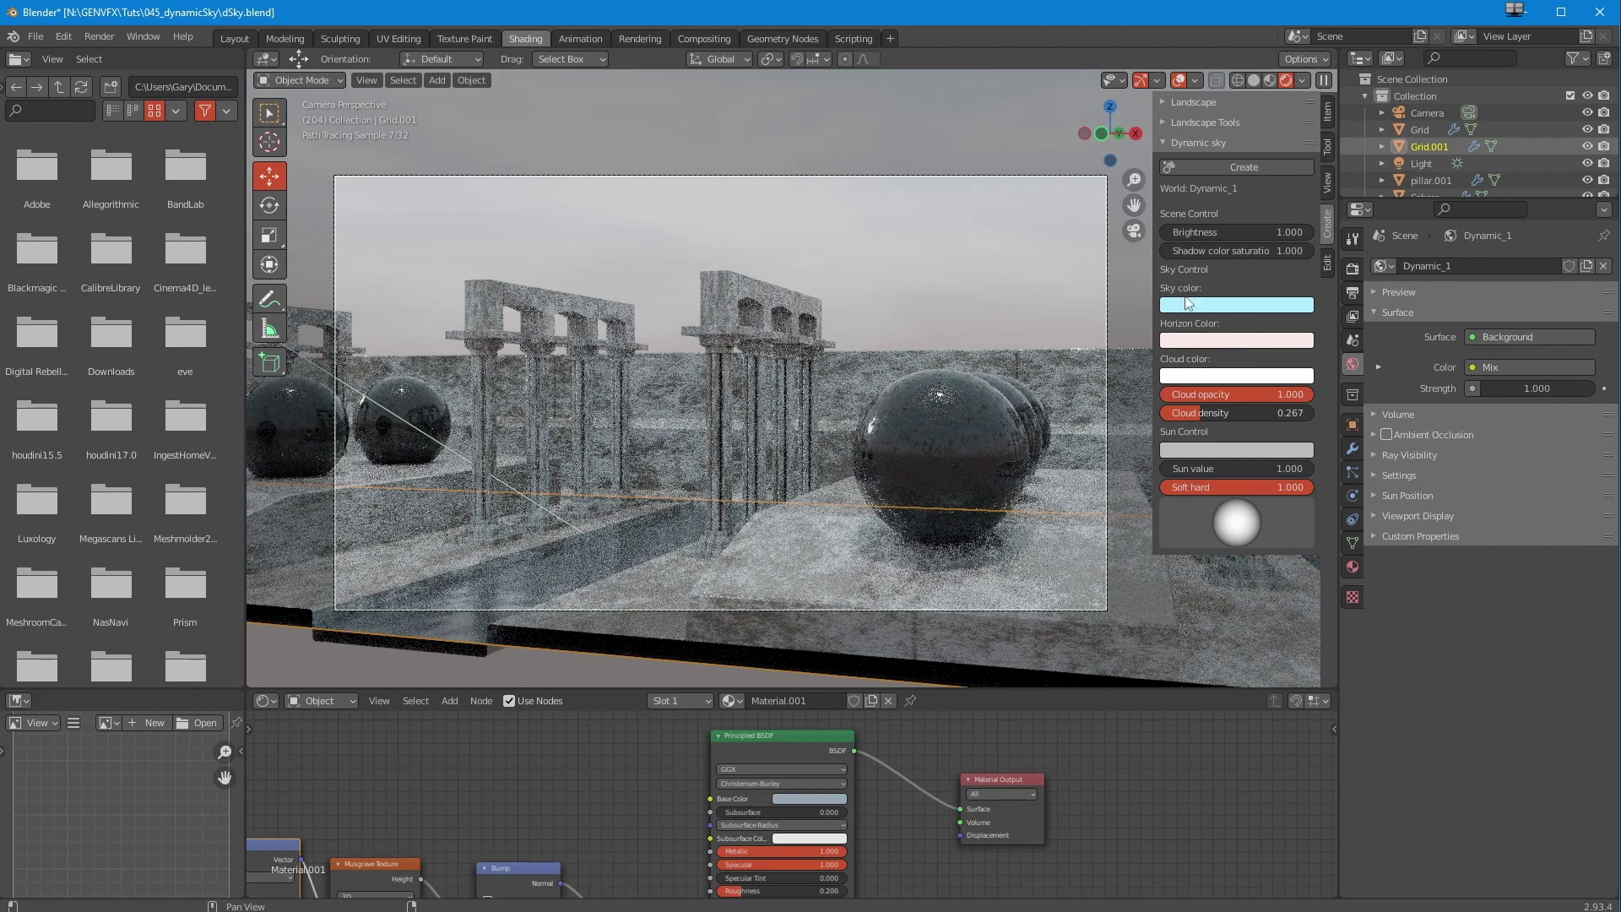
Set the dynamic sky's scene brightness to 0.1.
click(1195, 233)
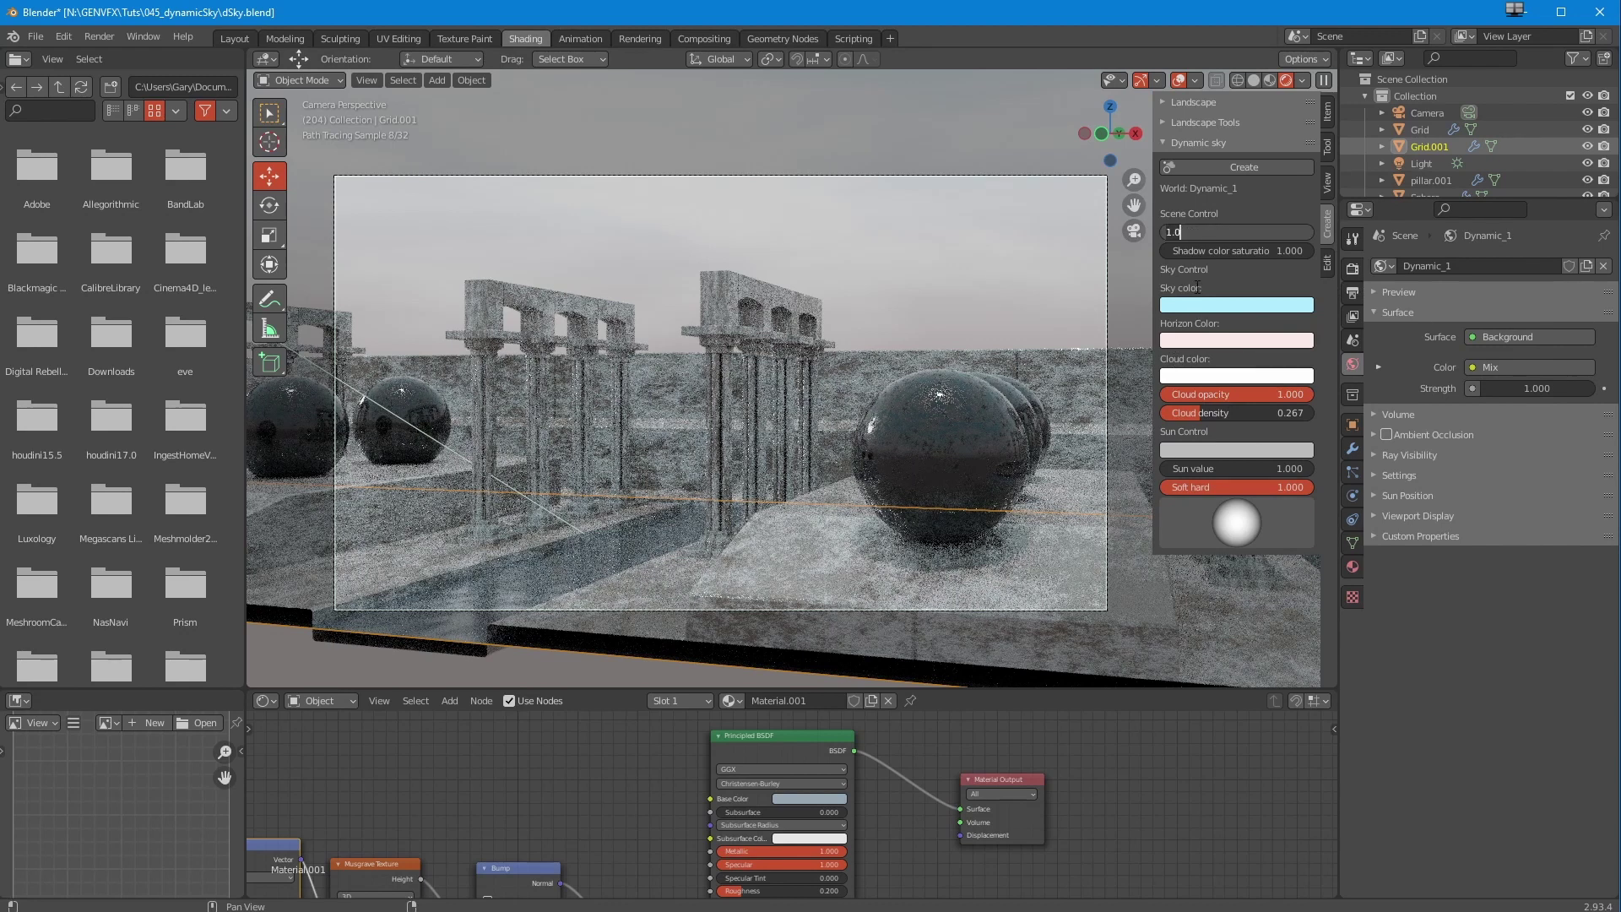
key(Return)
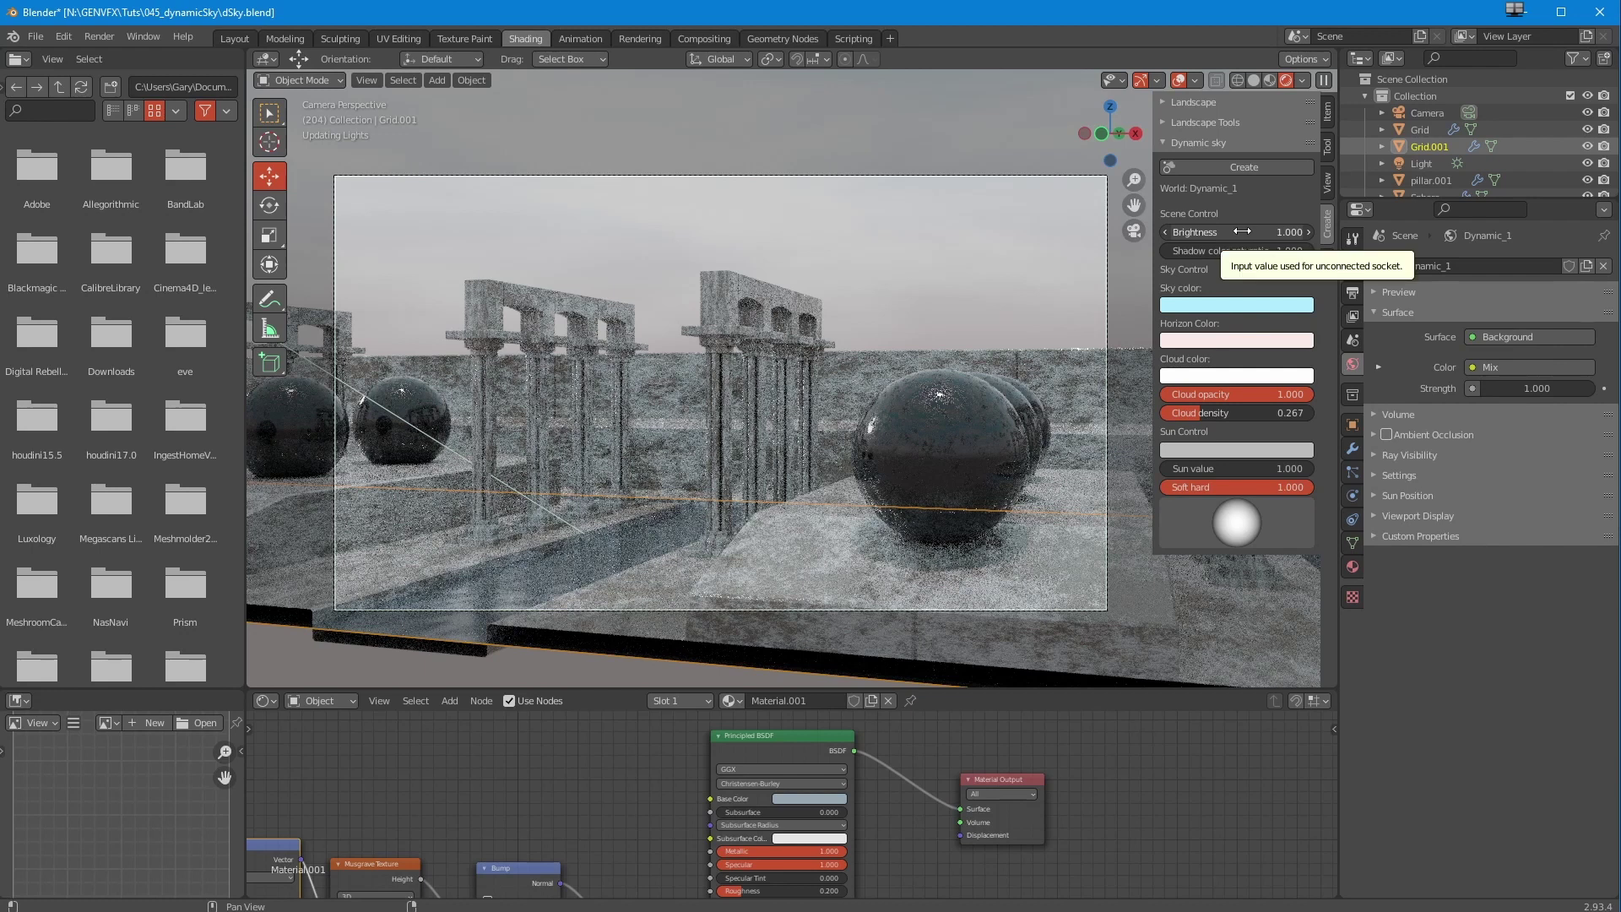
click(1242, 231)
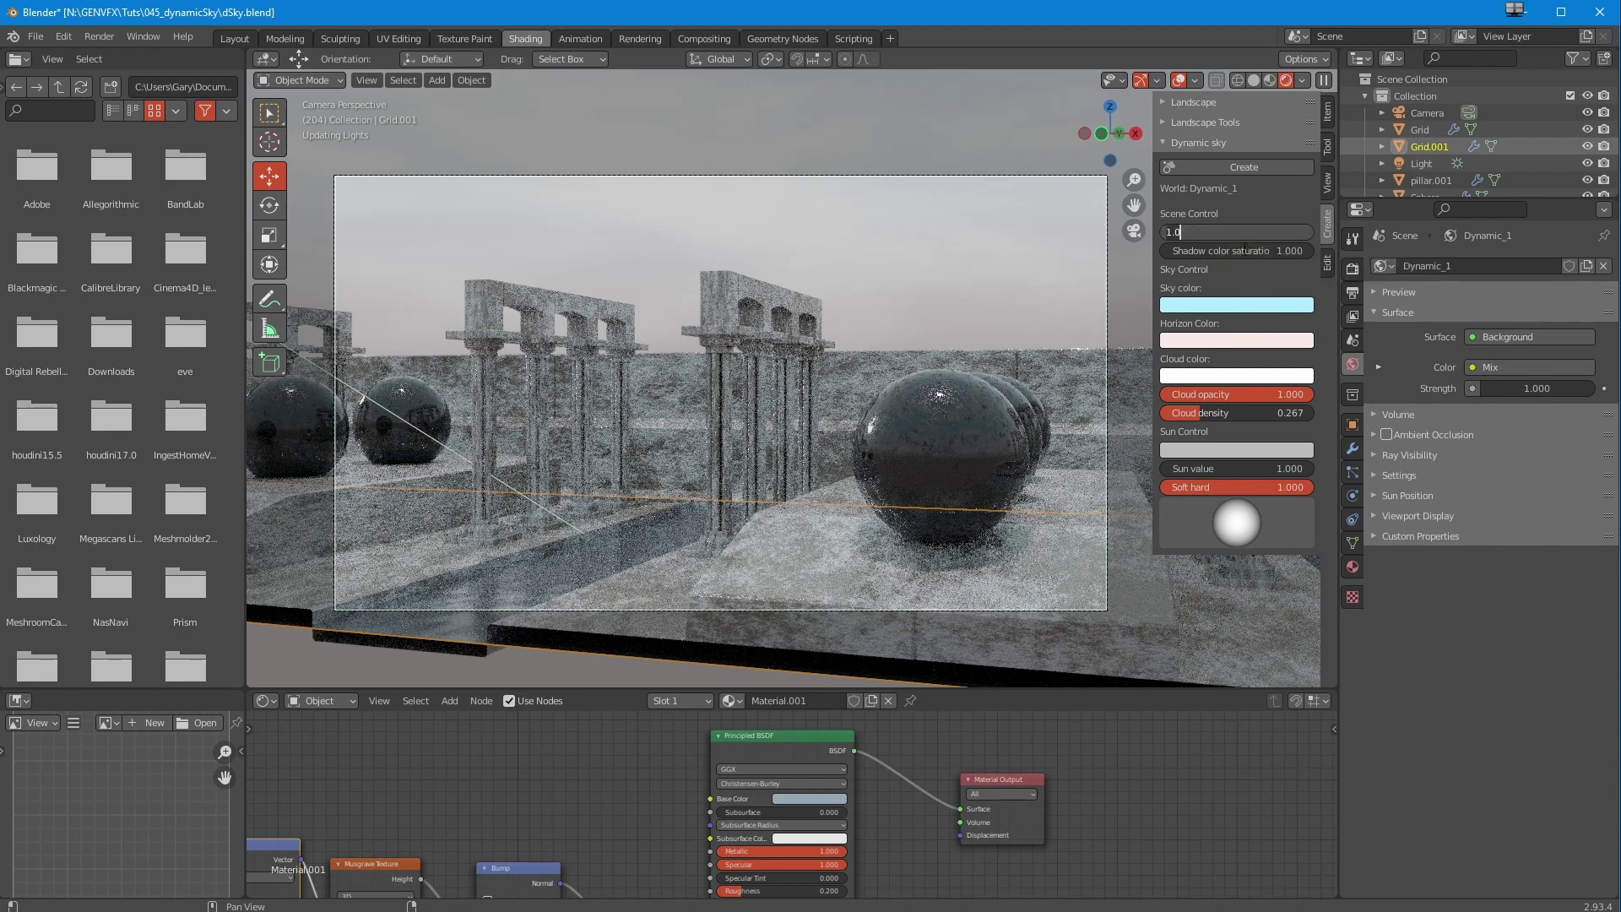
text(0.1)
key(Return)
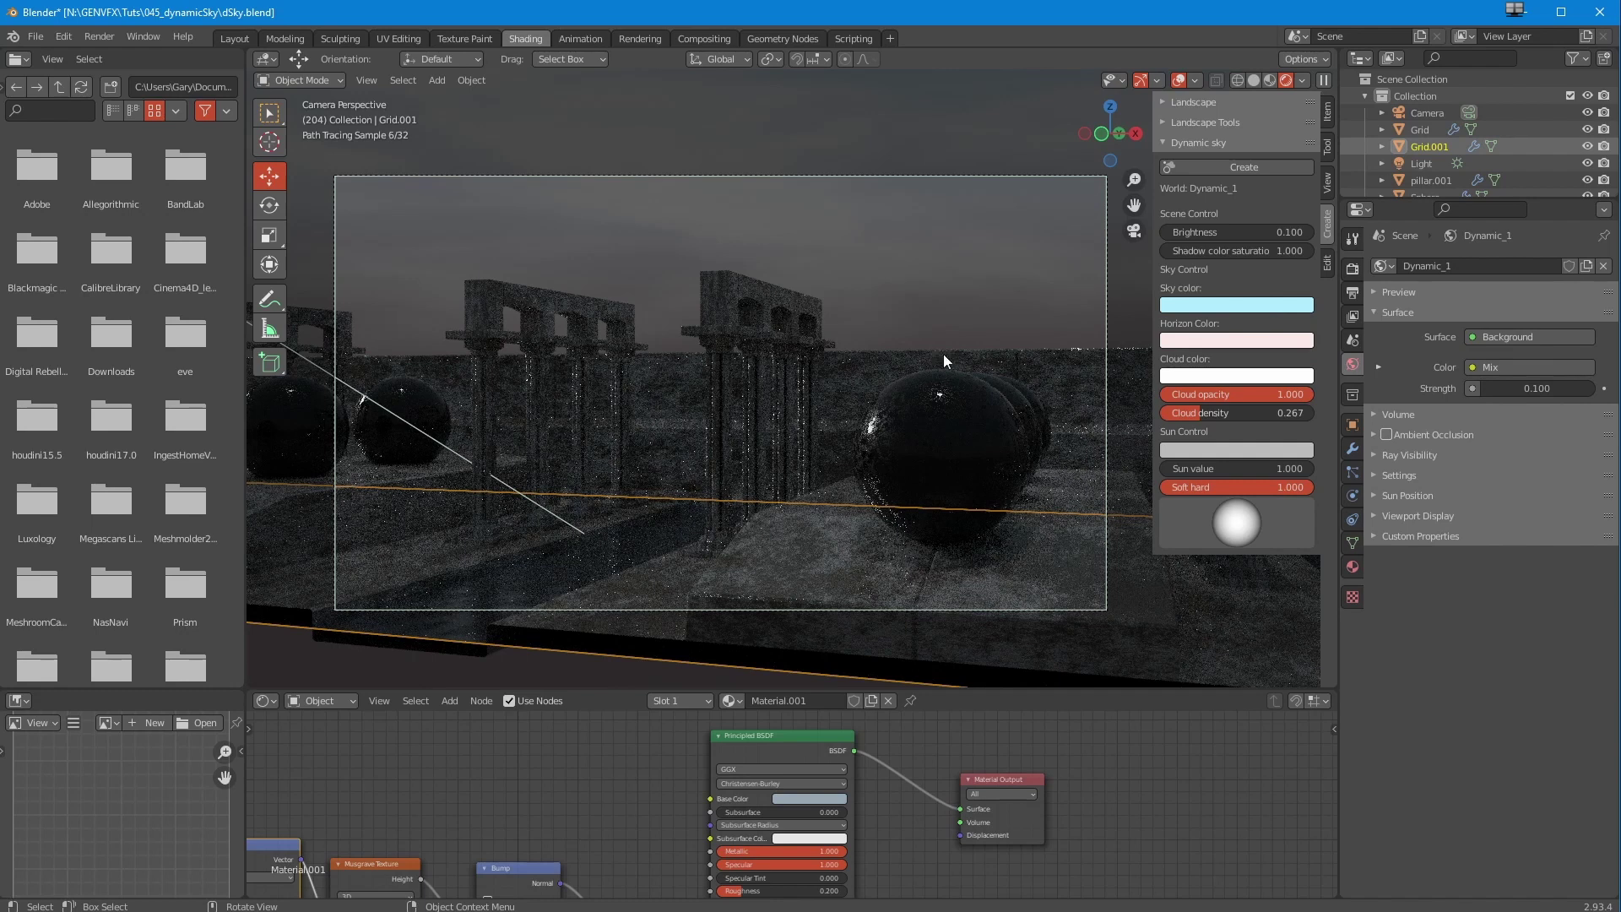
Return the dynamic sky's scene brightness to 1.
click(1212, 236)
key(BackSpace)
key(BackSpace)
key(BackSpace)
text(1)
key(Return)
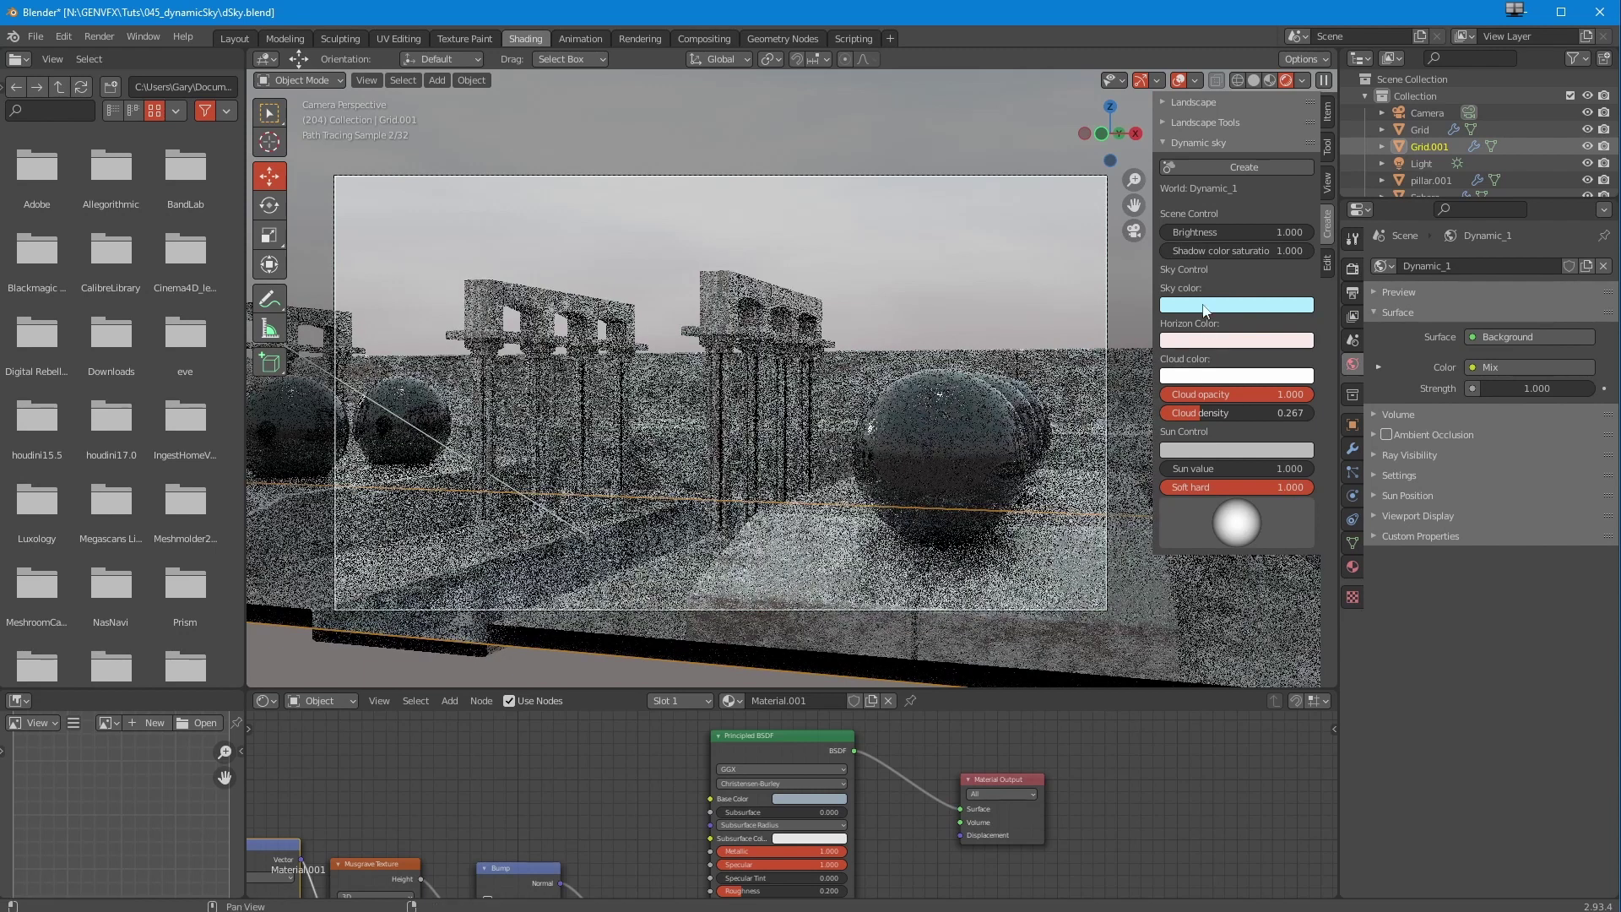
Try a shadow color saturation of 0 for the dynamic sky and return it to 1.
key(ctrl+z)
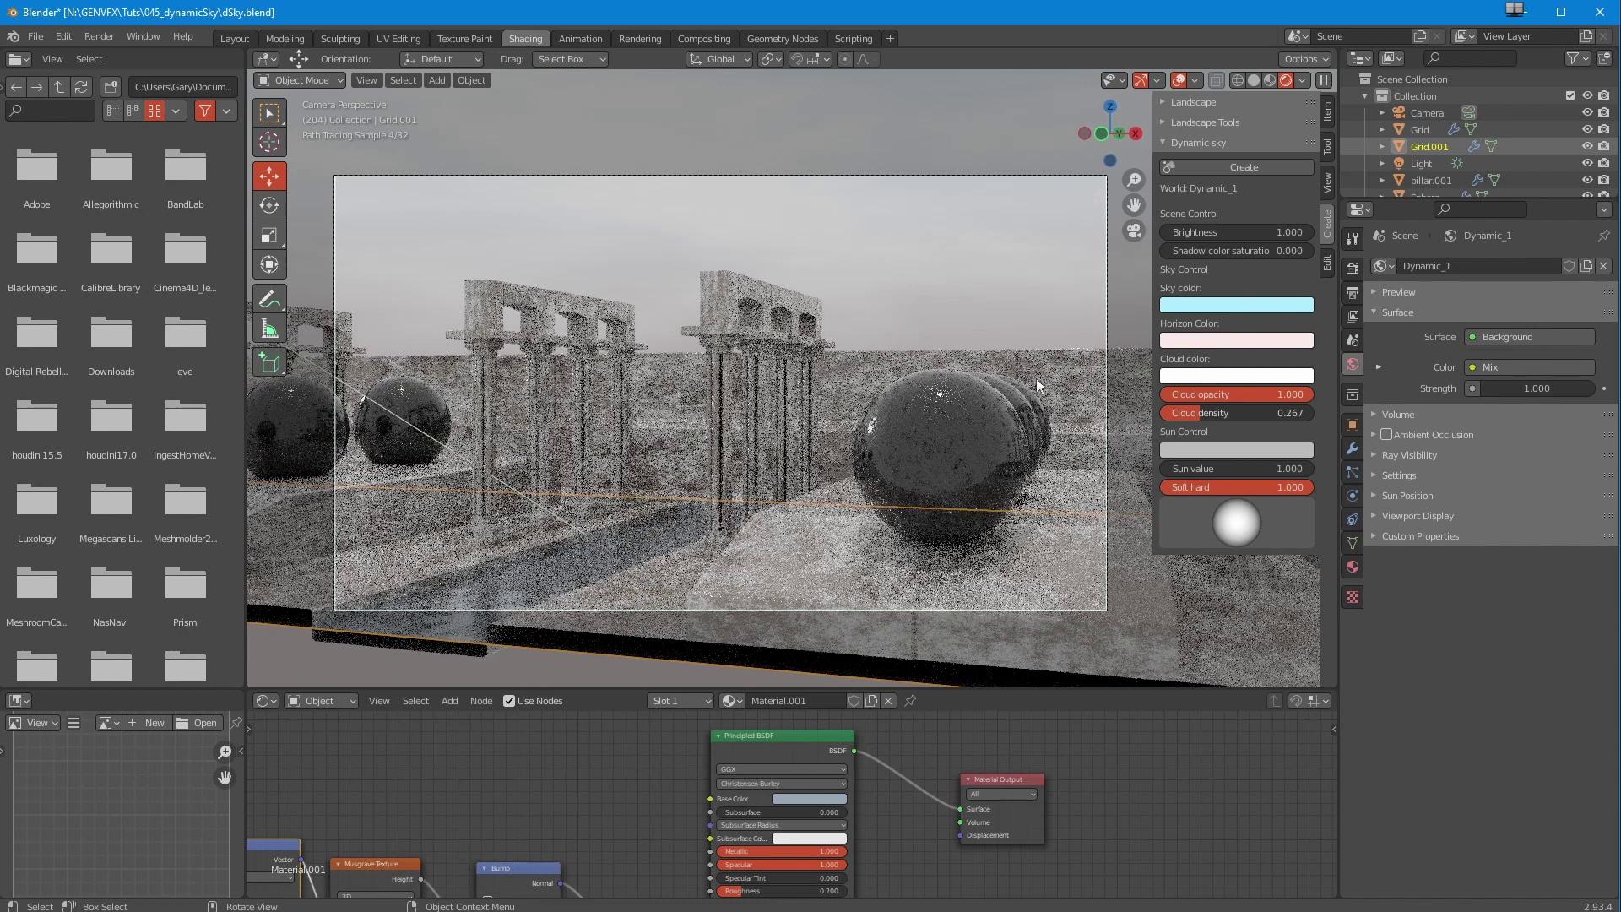
click(1210, 254)
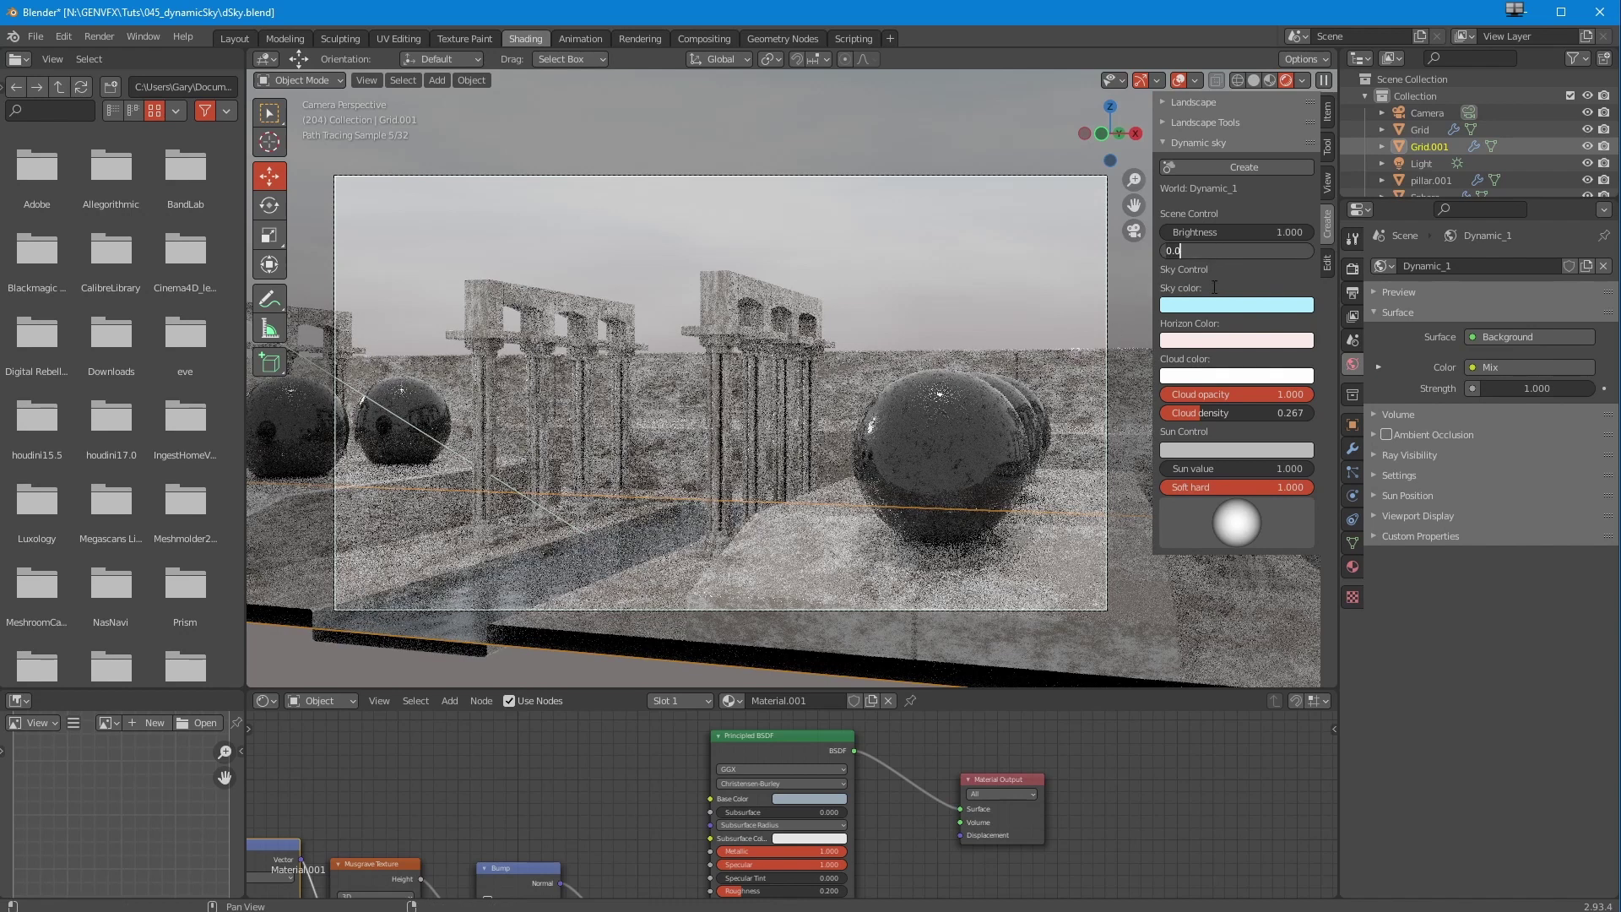
text(1)
key(Return)
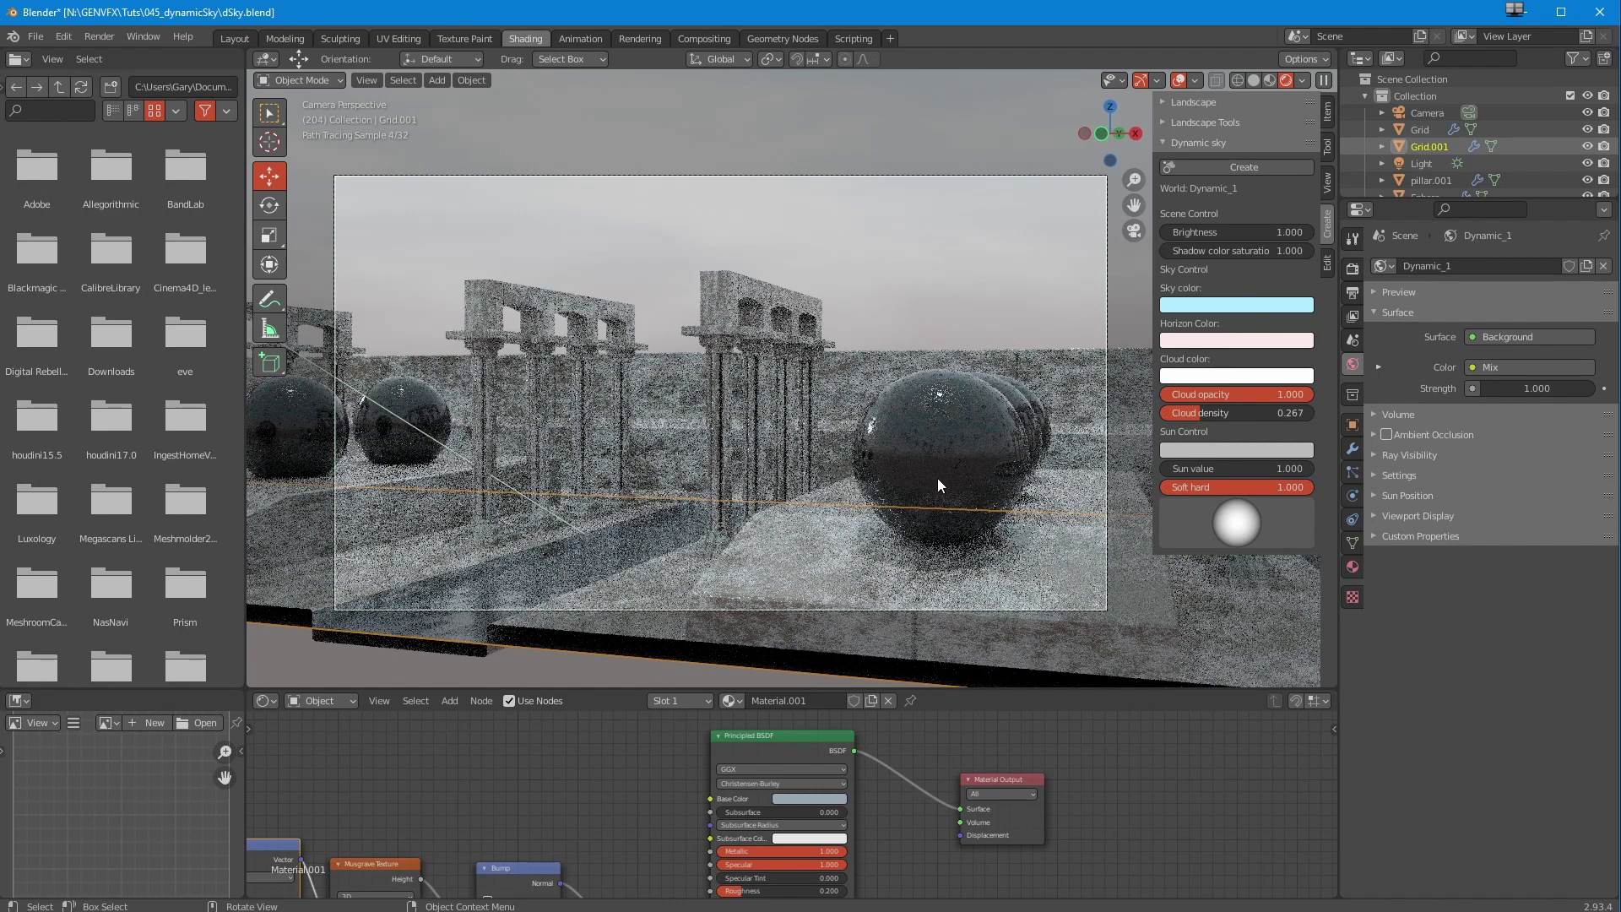
Change the dynamic sky's sky color to bright green and set its shadow color saturation to 0.
click(1192, 311)
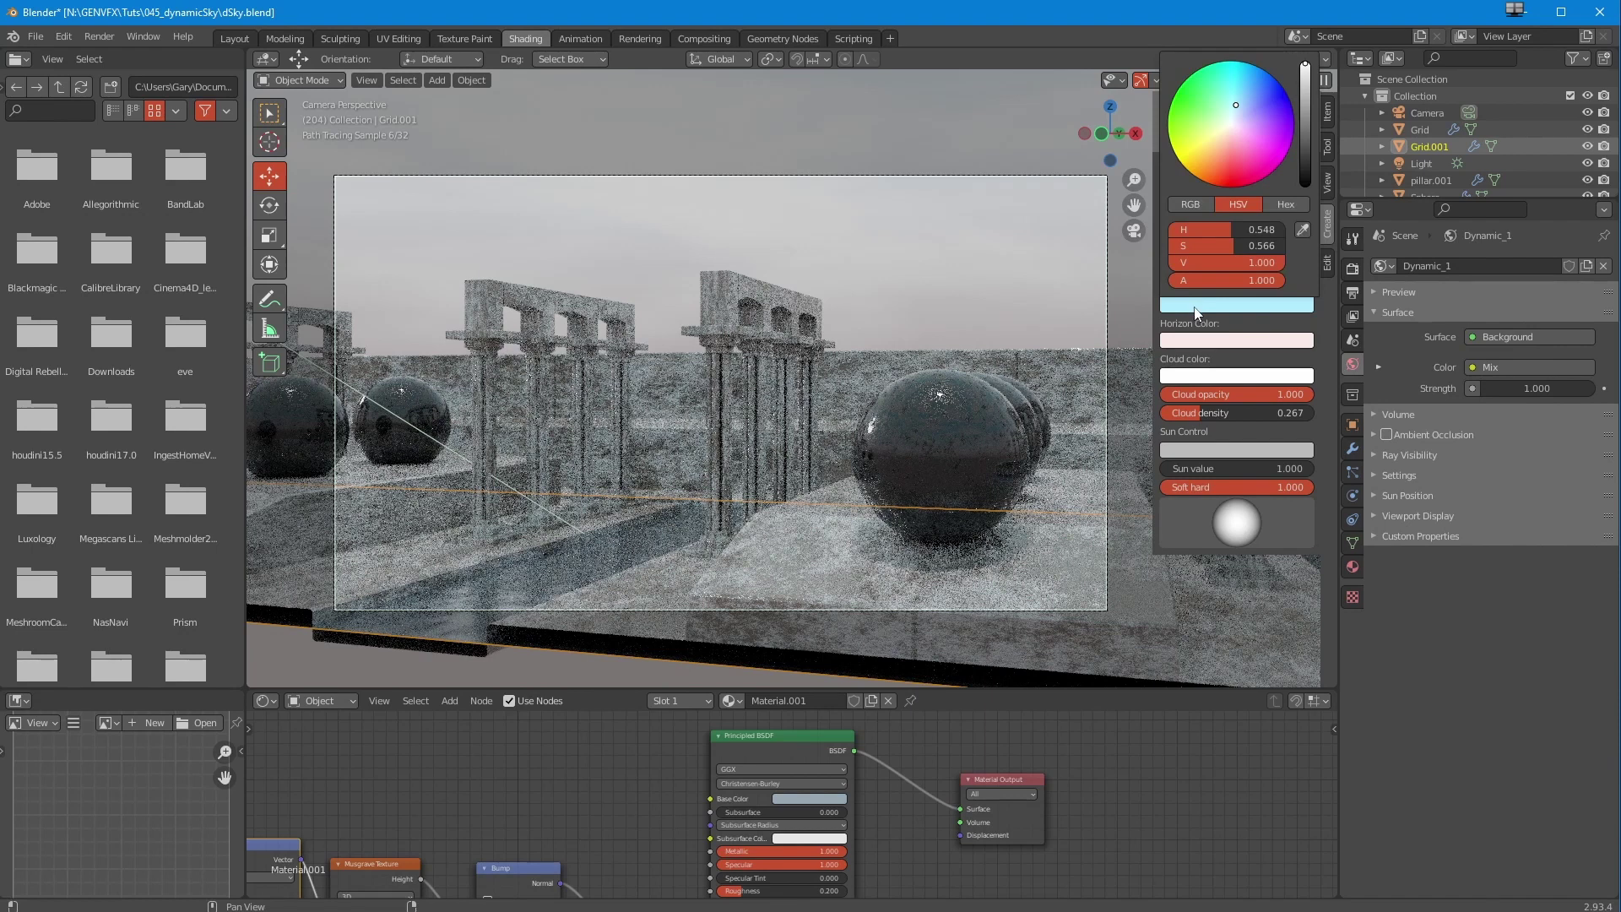
click(1190, 100)
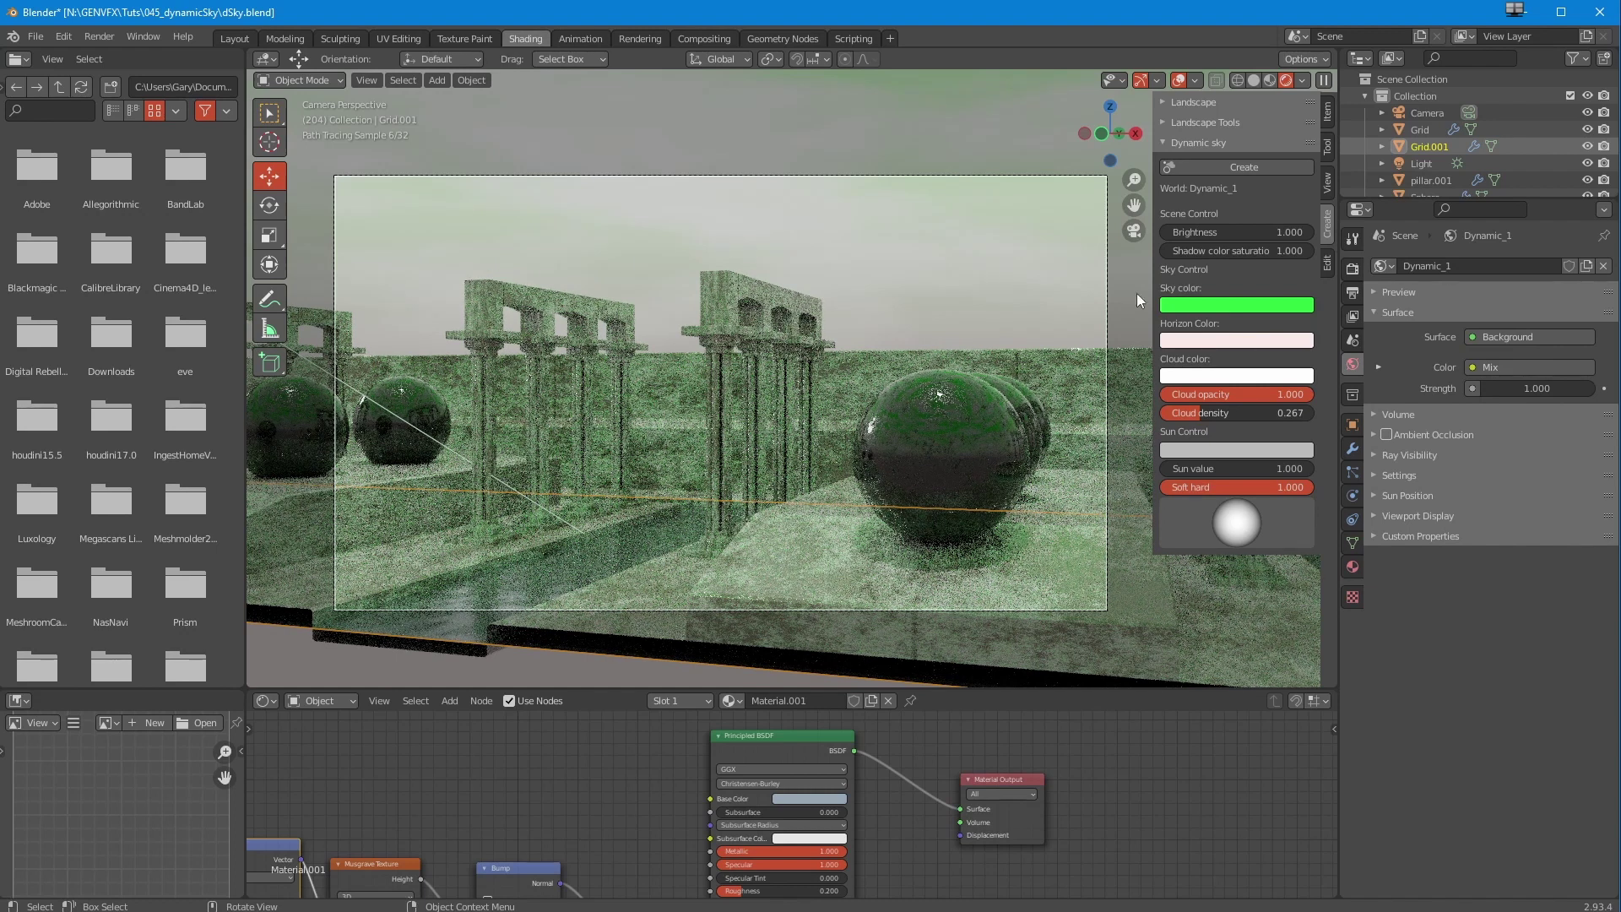
double_click(1230, 251)
key(ctrl+a)
text(0)
key(Return)
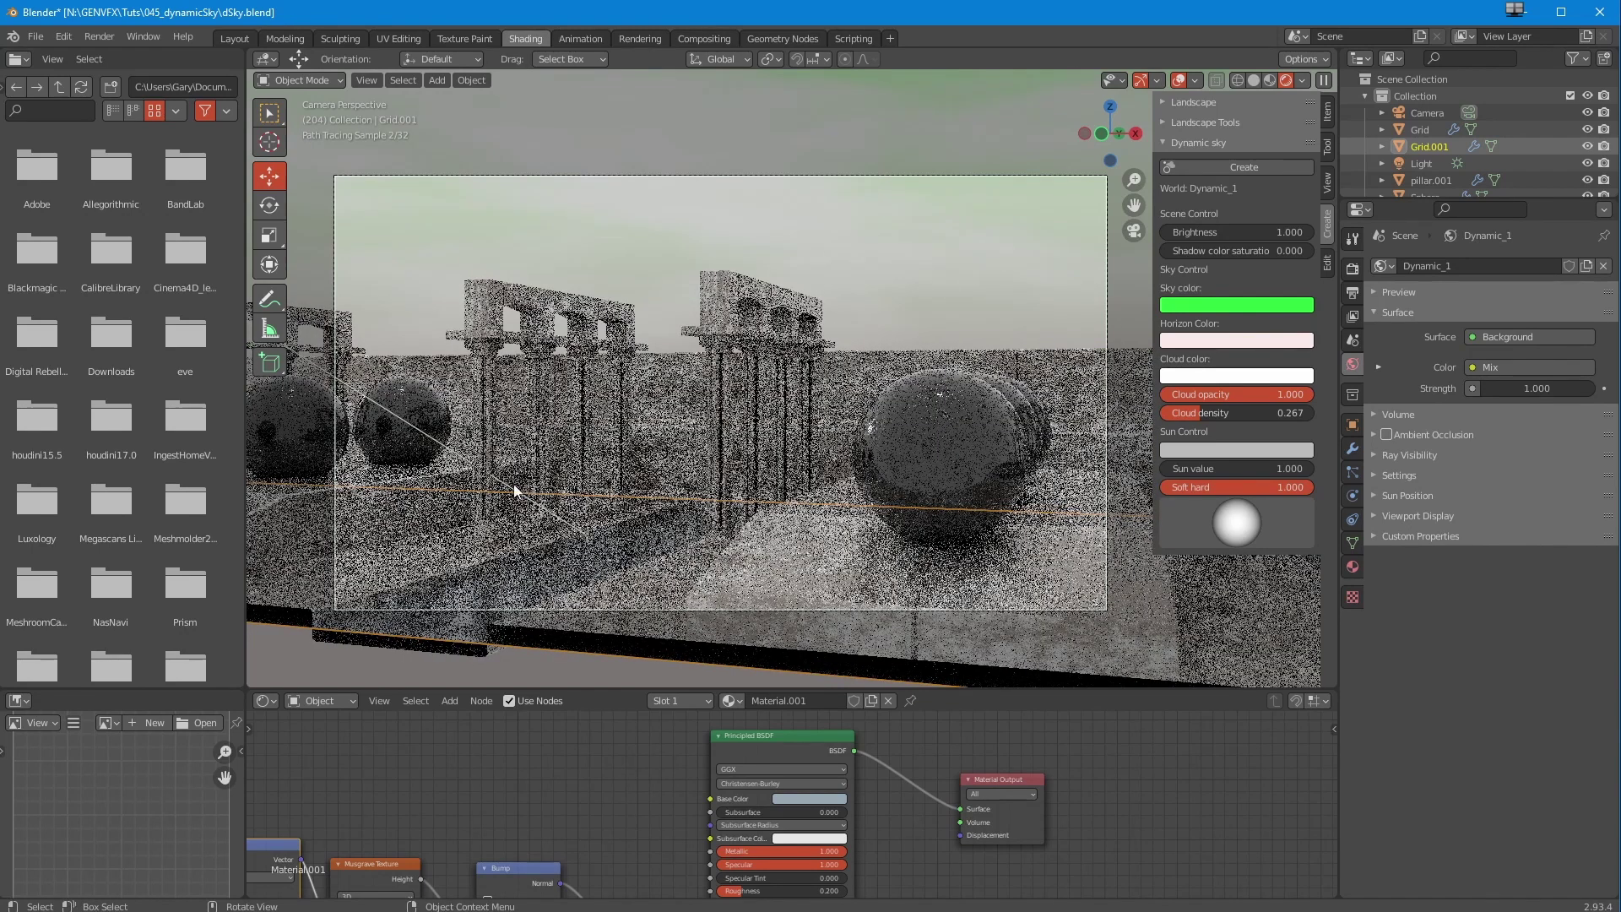
Return the dynamic sky's shadow color saturation to 1 and change its sky color to light cyan.
click(1213, 251)
text(1)
key(Return)
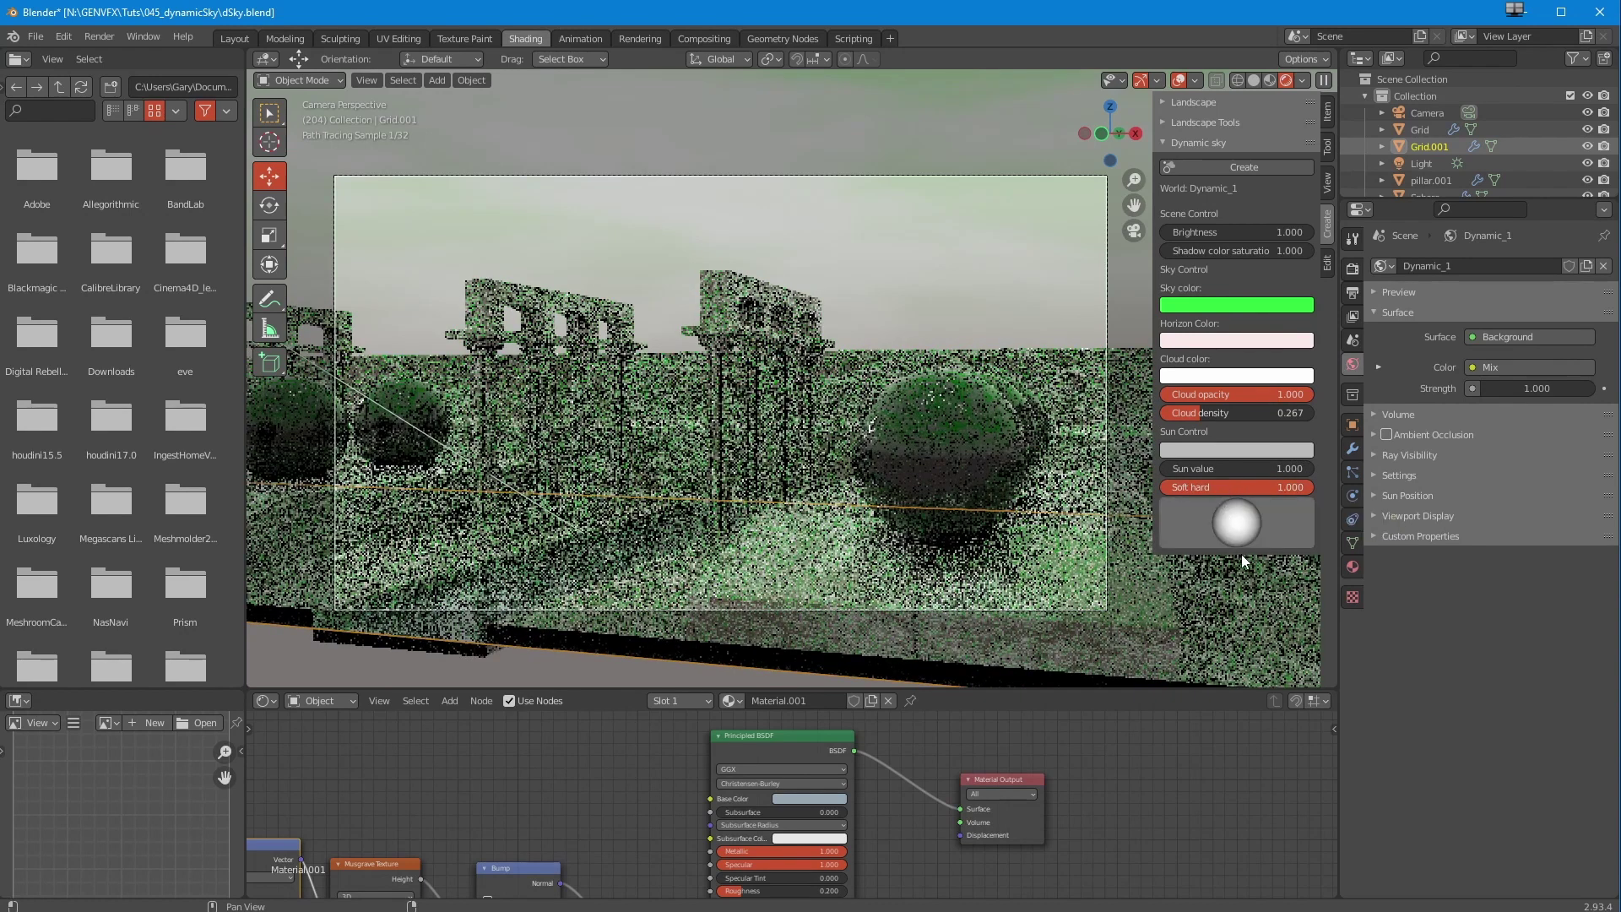
click(1207, 307)
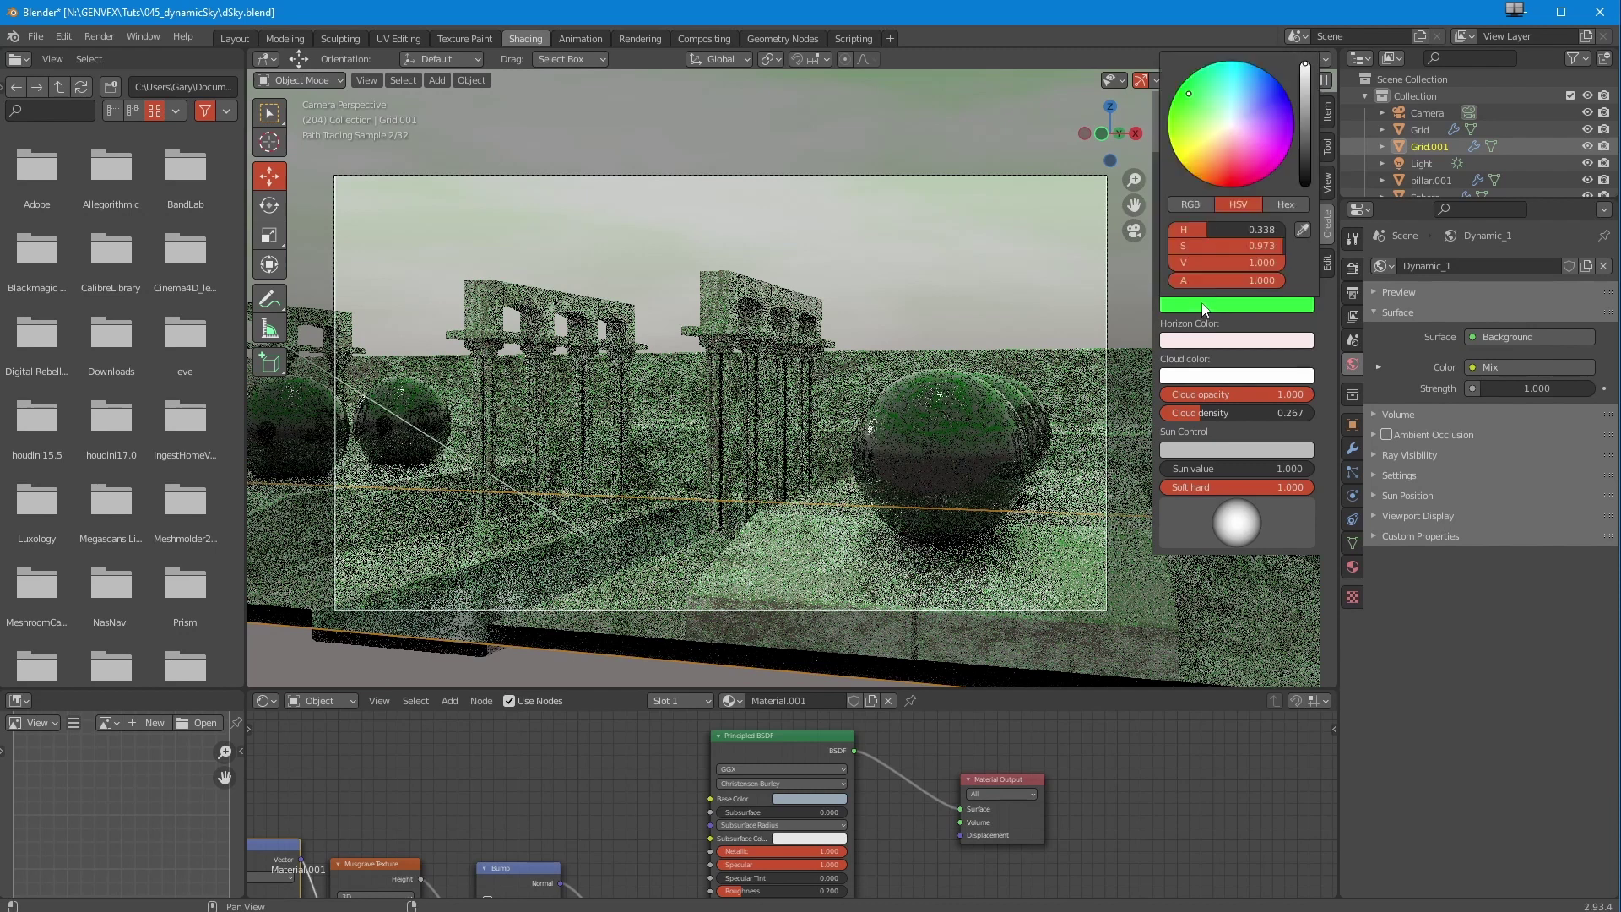
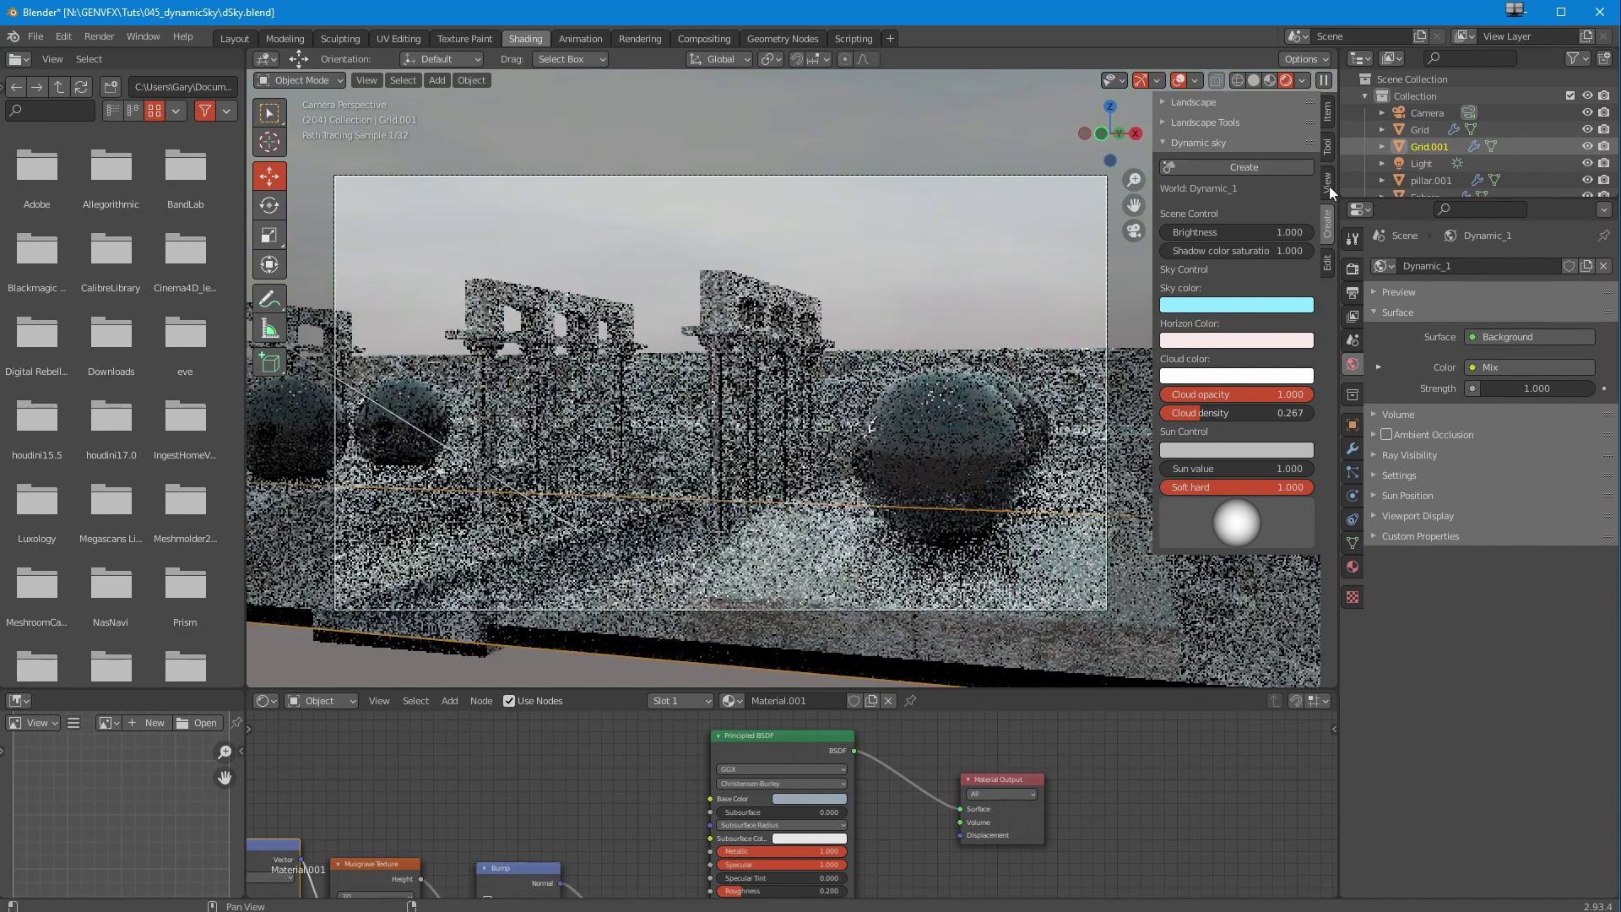
Lock the camera to the view and reframe the temple scene from a slightly higher angle.
click(1327, 188)
click(1231, 312)
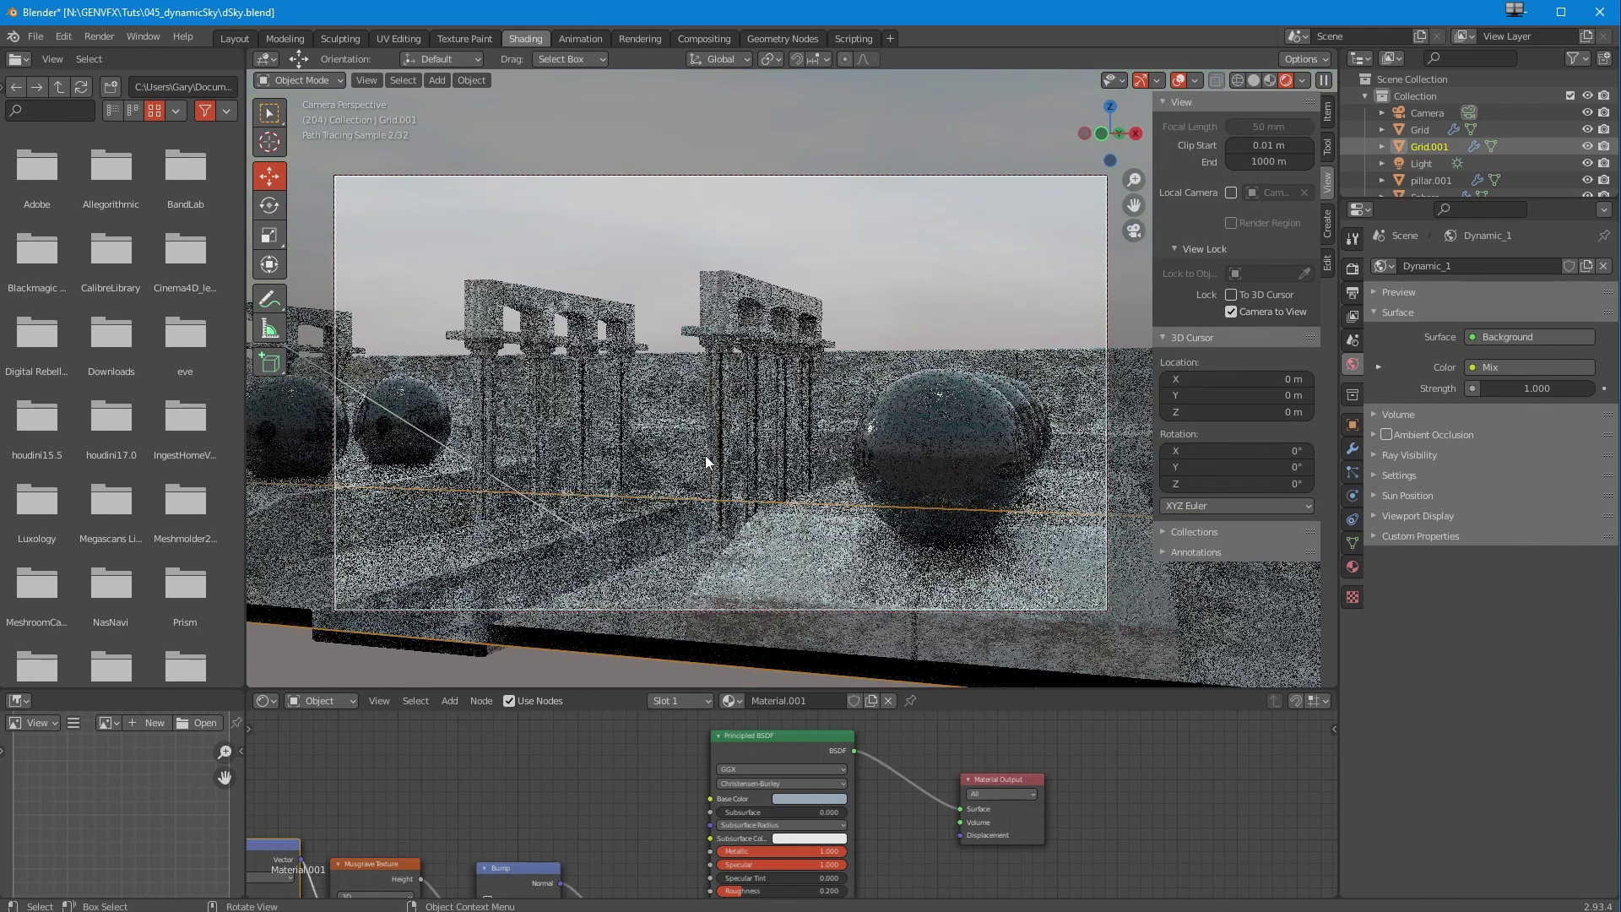
middle_drag(708, 423, 634, 442)
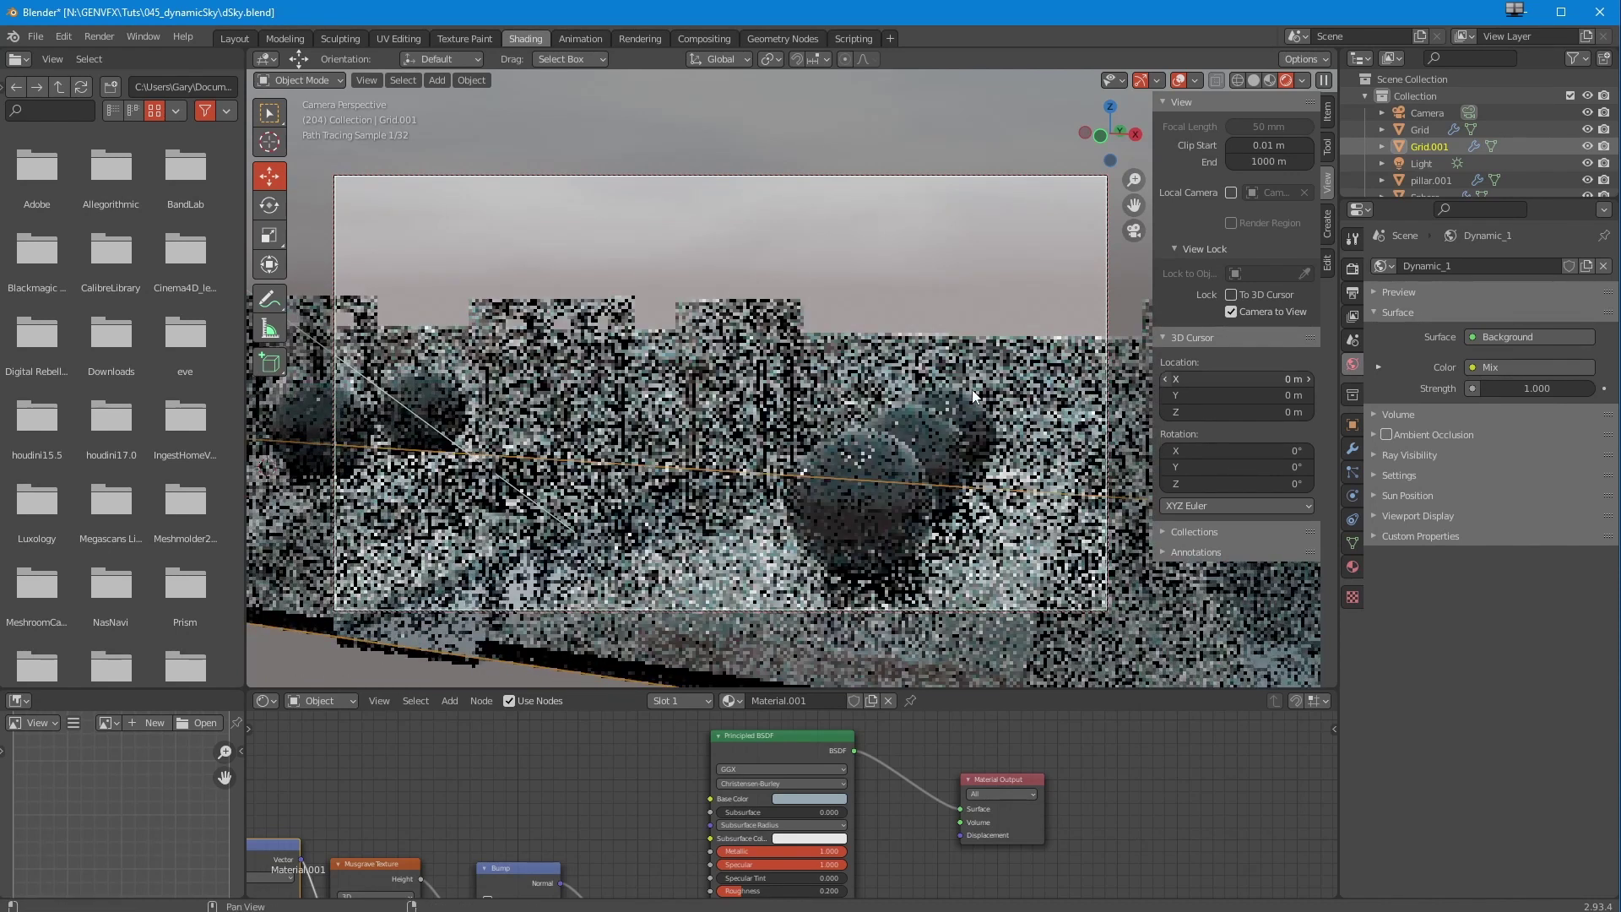
Try a strong red as the dynamic sky's horizon color.
click(1328, 227)
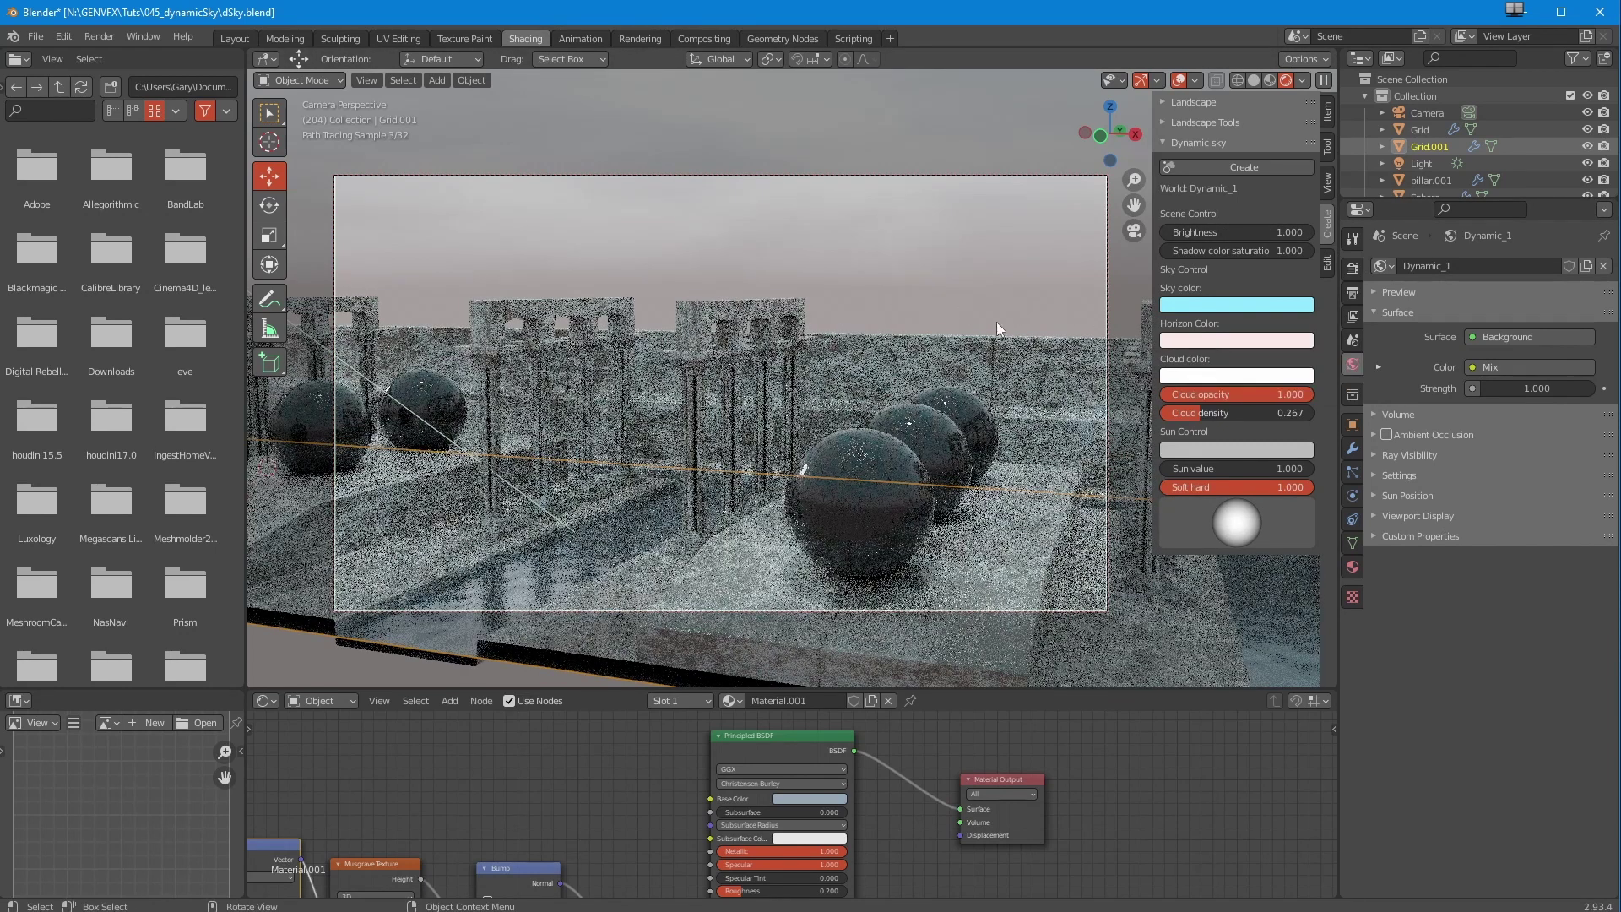
click(1217, 340)
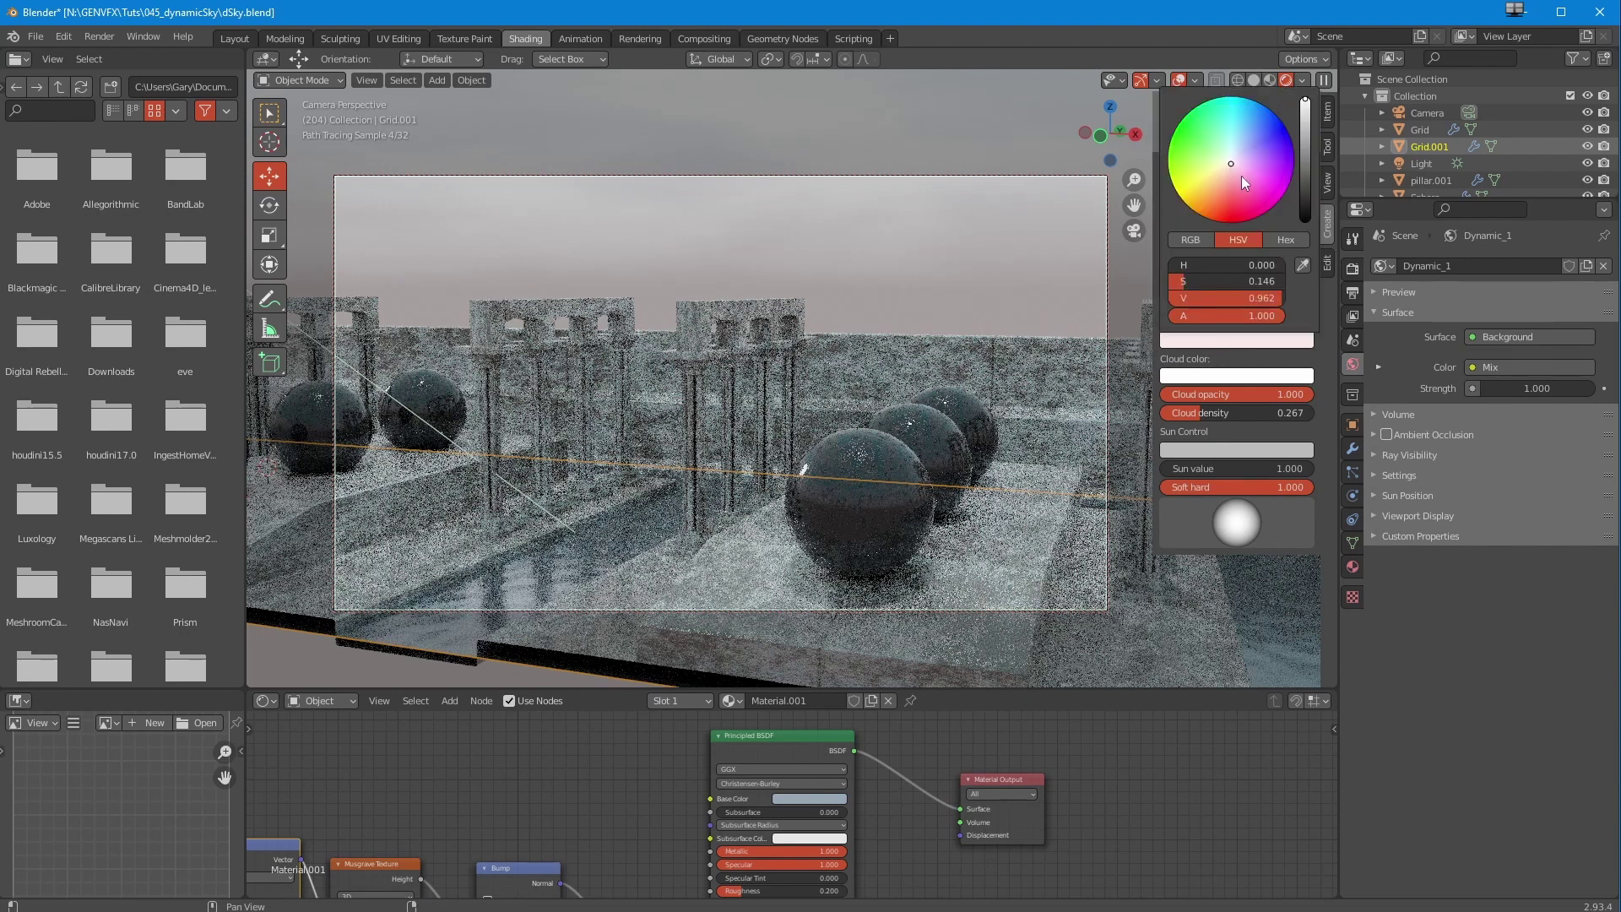
click(1237, 214)
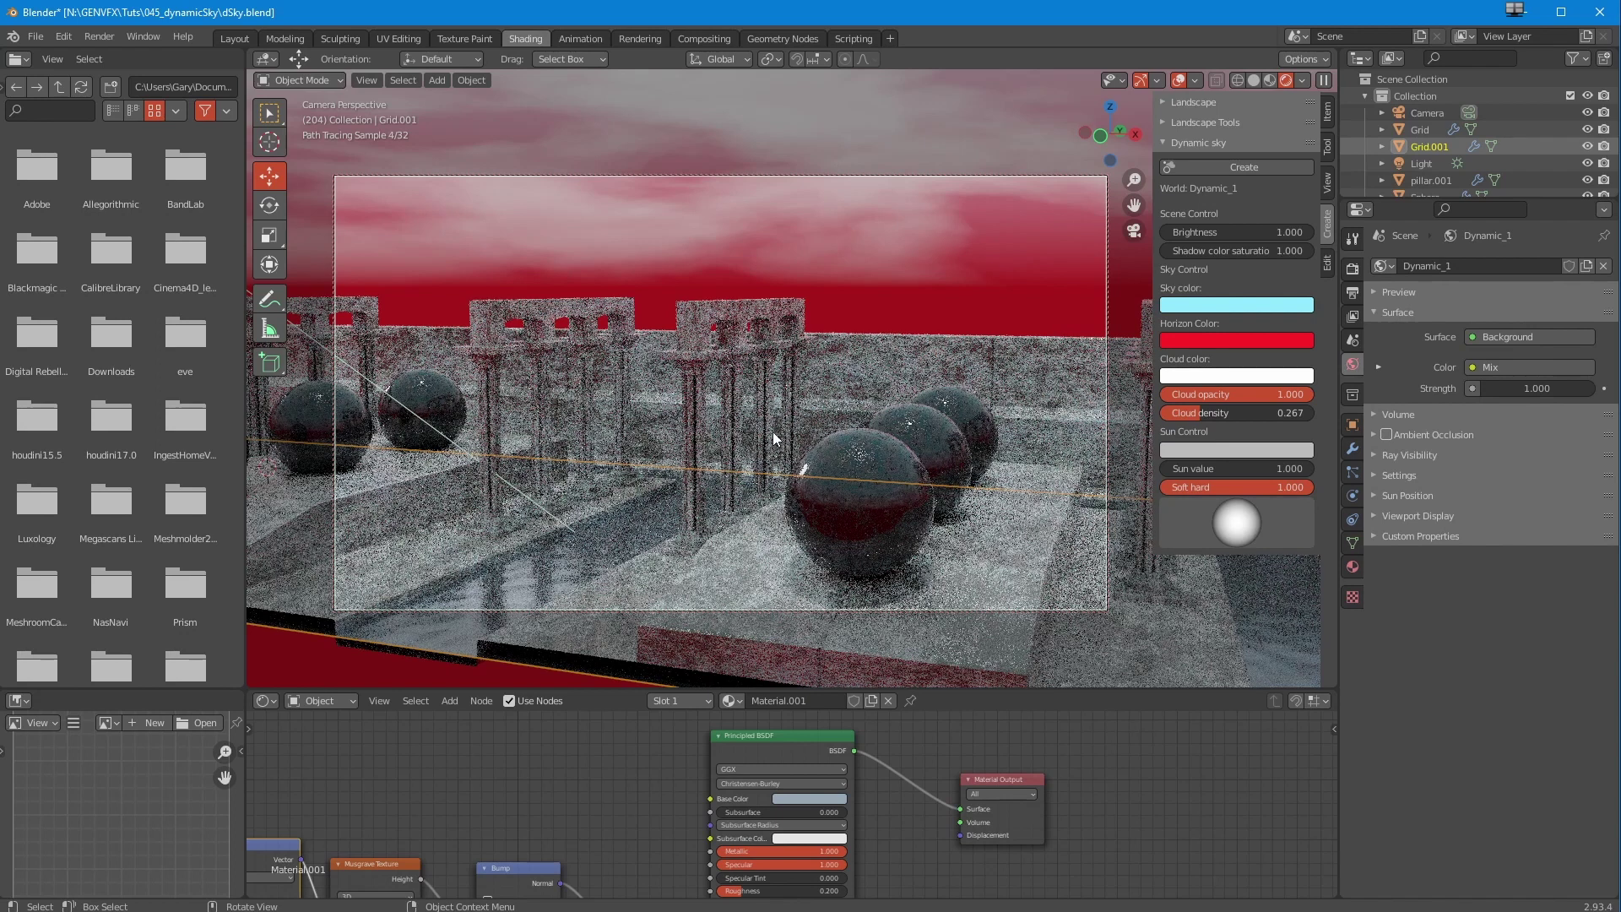
Change the dynamic sky's horizon color to a light orange.
middle_drag(773, 432, 731, 421)
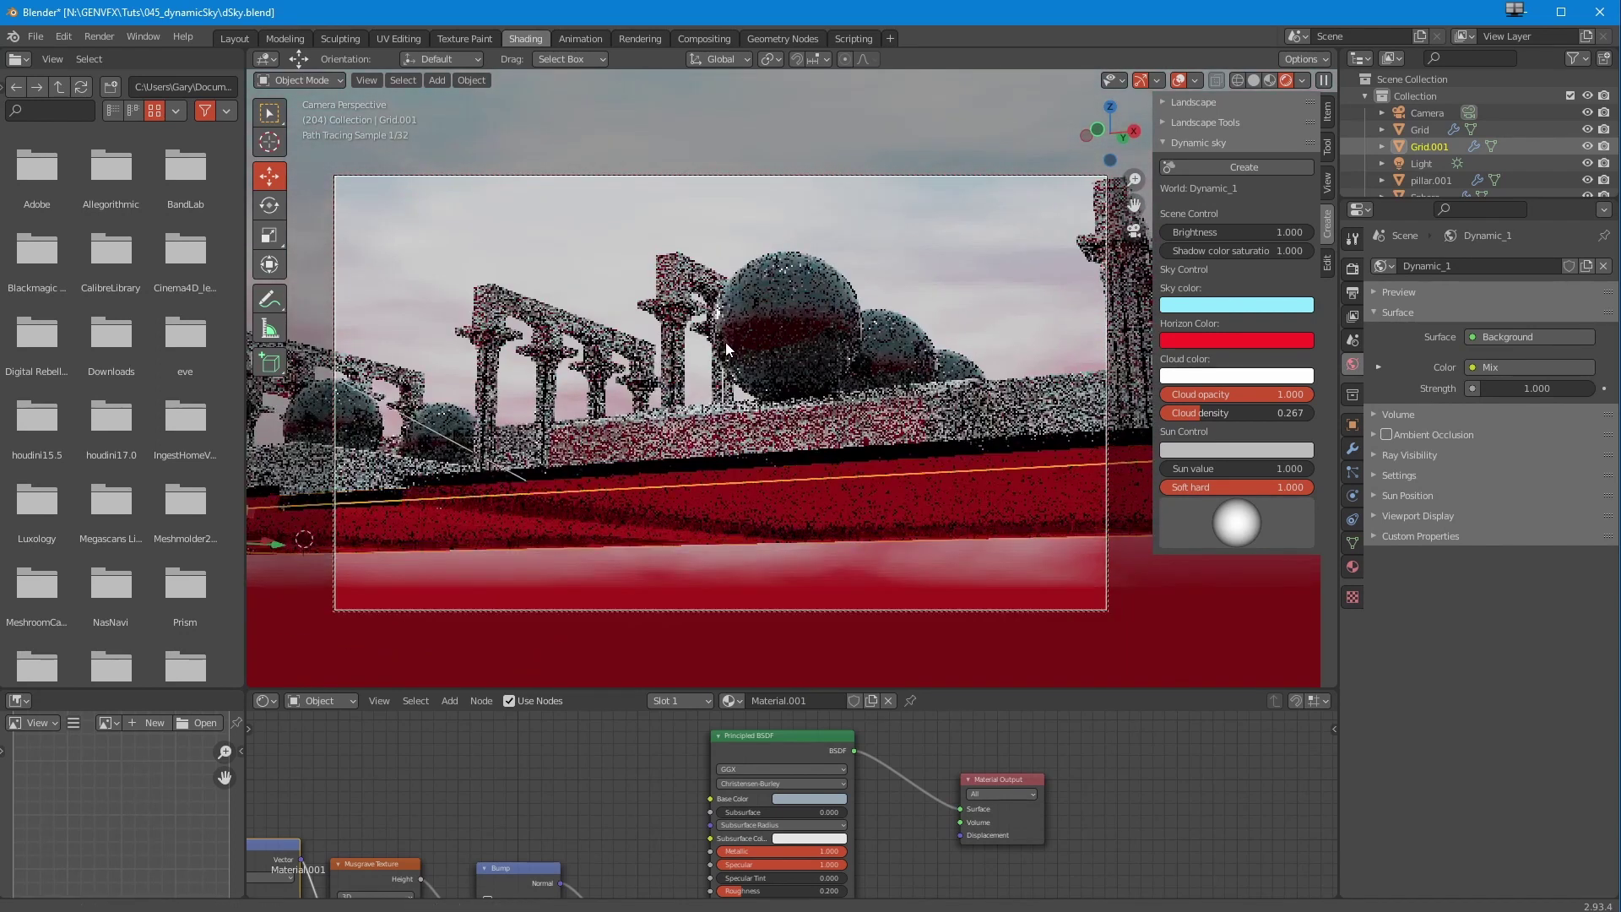
middle_drag(726, 343, 723, 431)
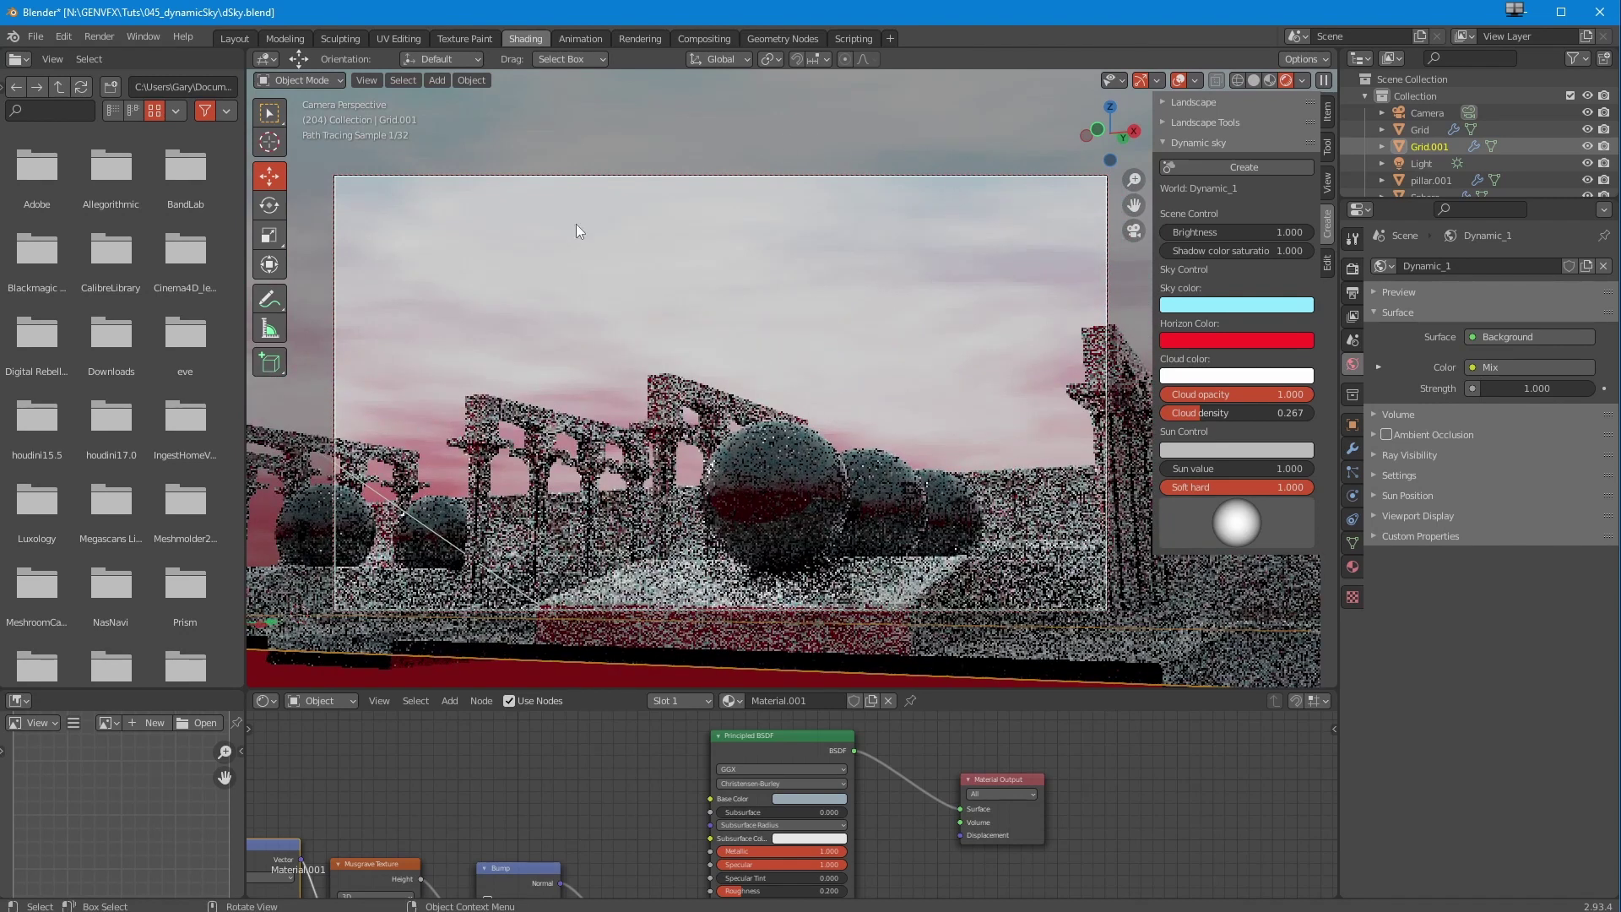
middle_drag(704, 351, 706, 358)
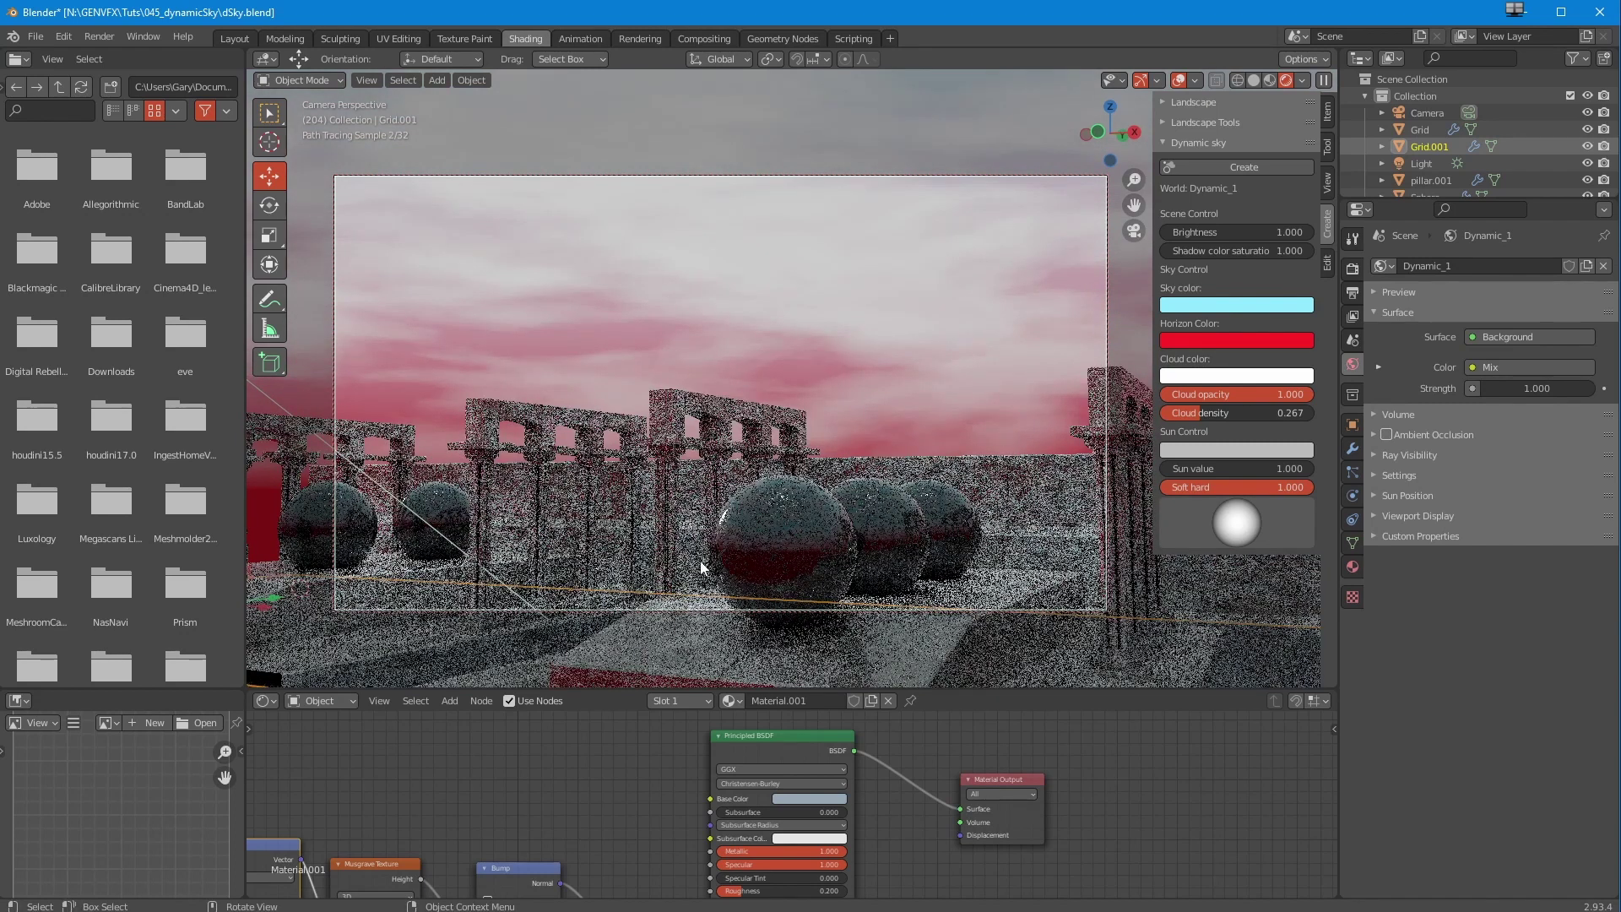
mouse_move(665, 549)
middle_down()
mouse_move(684, 492)
mouse_move(653, 486)
mouse_move(680, 472)
middle_up()
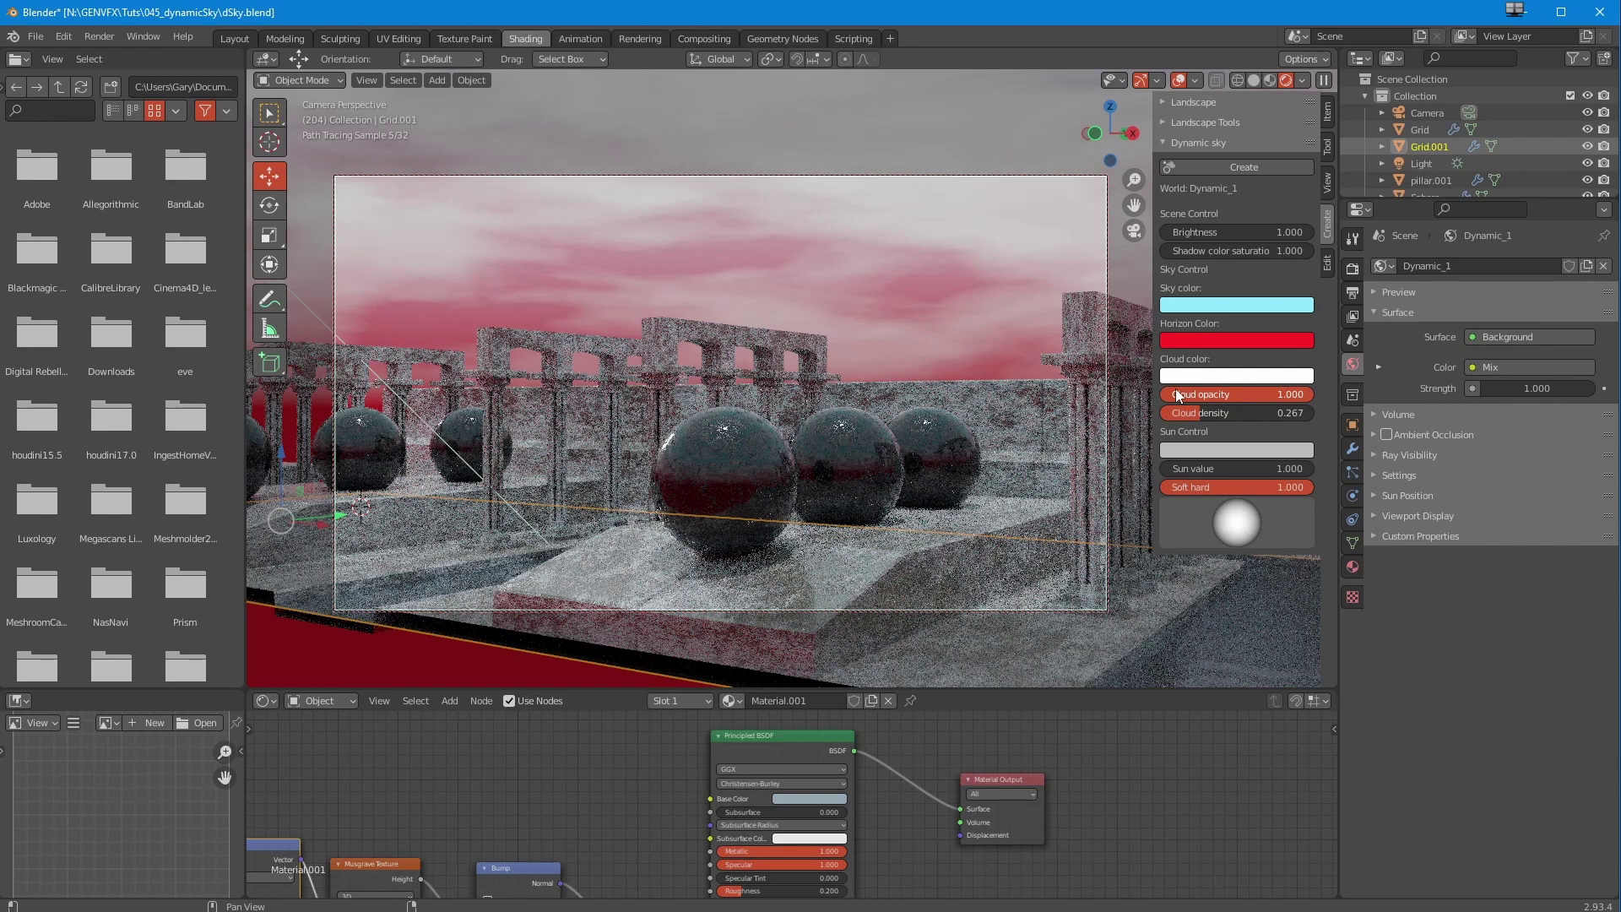
click(1184, 343)
drag(1217, 209, 1213, 194)
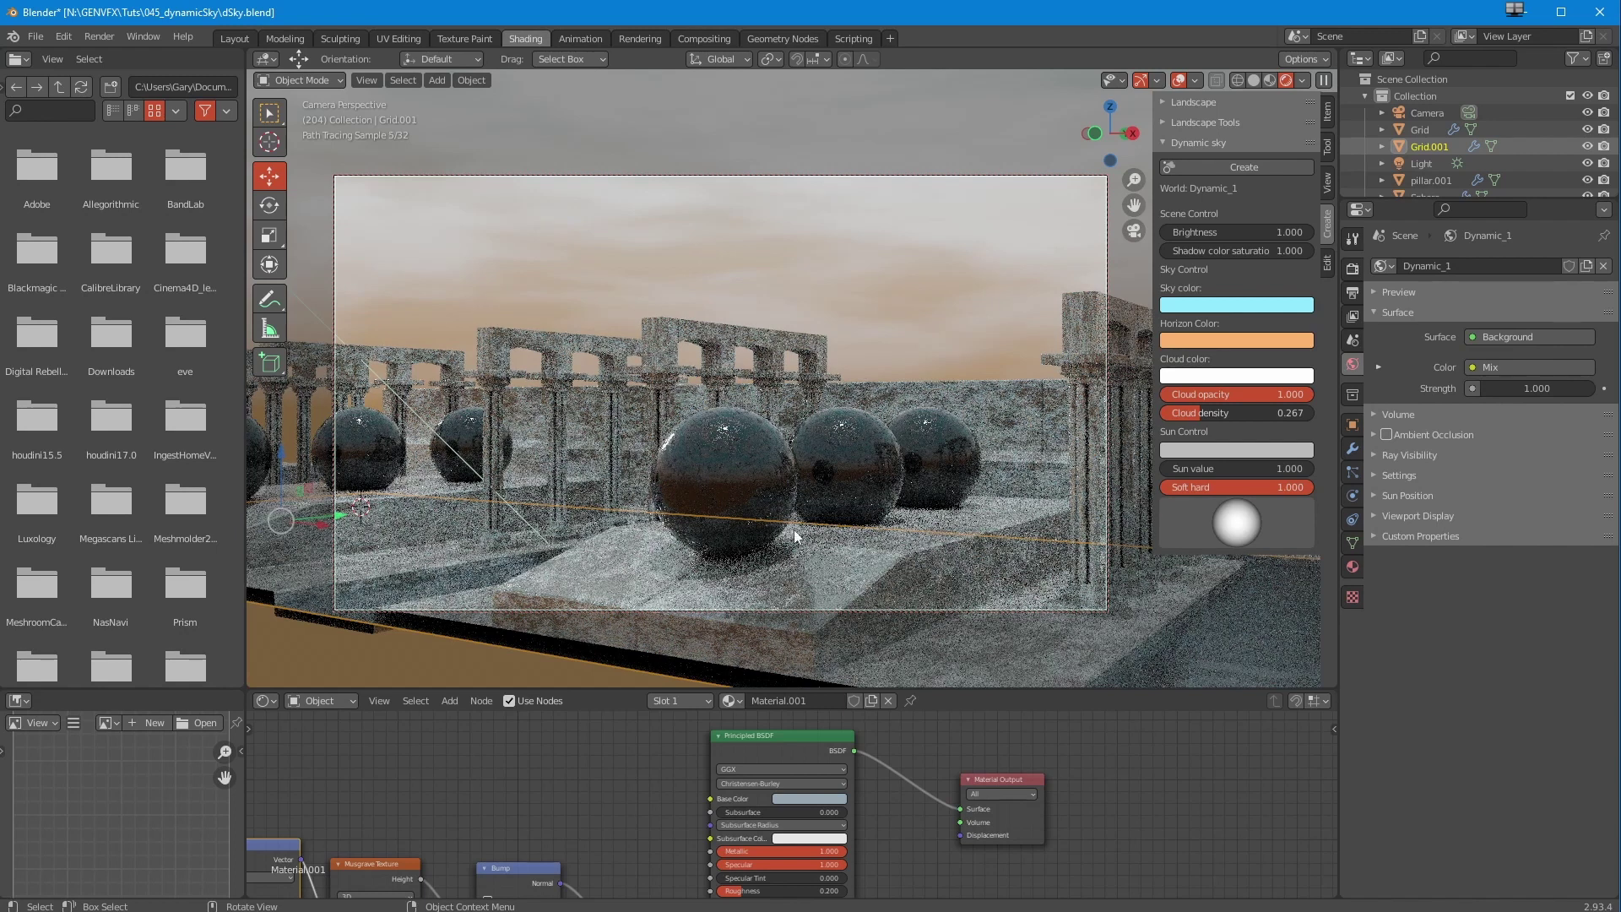
Try a cloud opacity of 0 for the dynamic sky and return it to 1.
double_click(1209, 395)
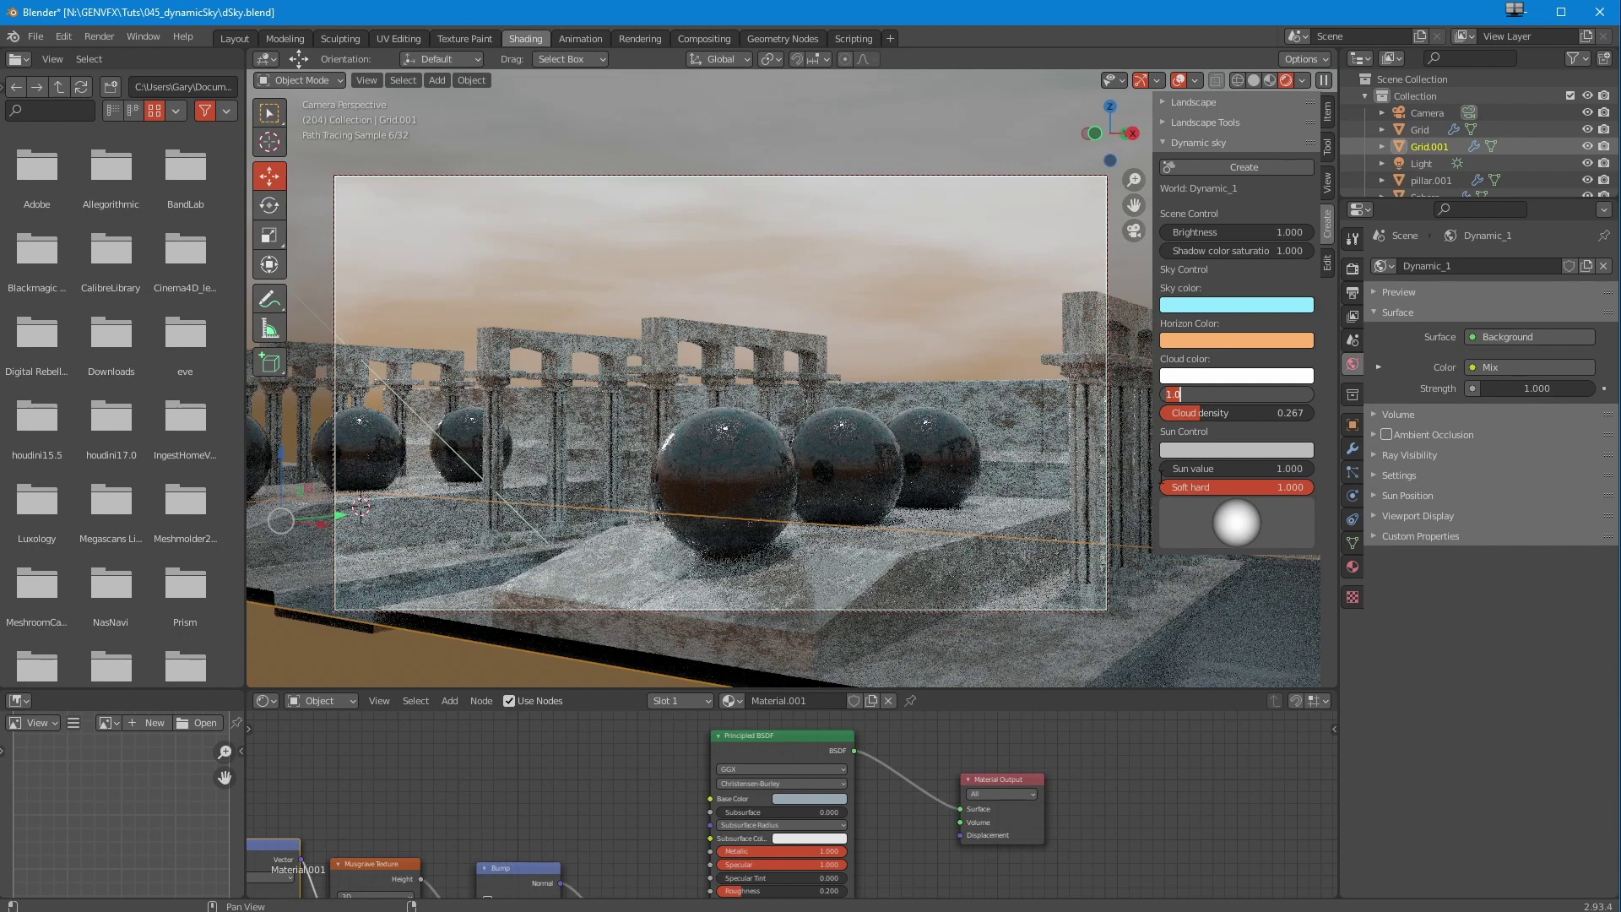
text(0)
key(Return)
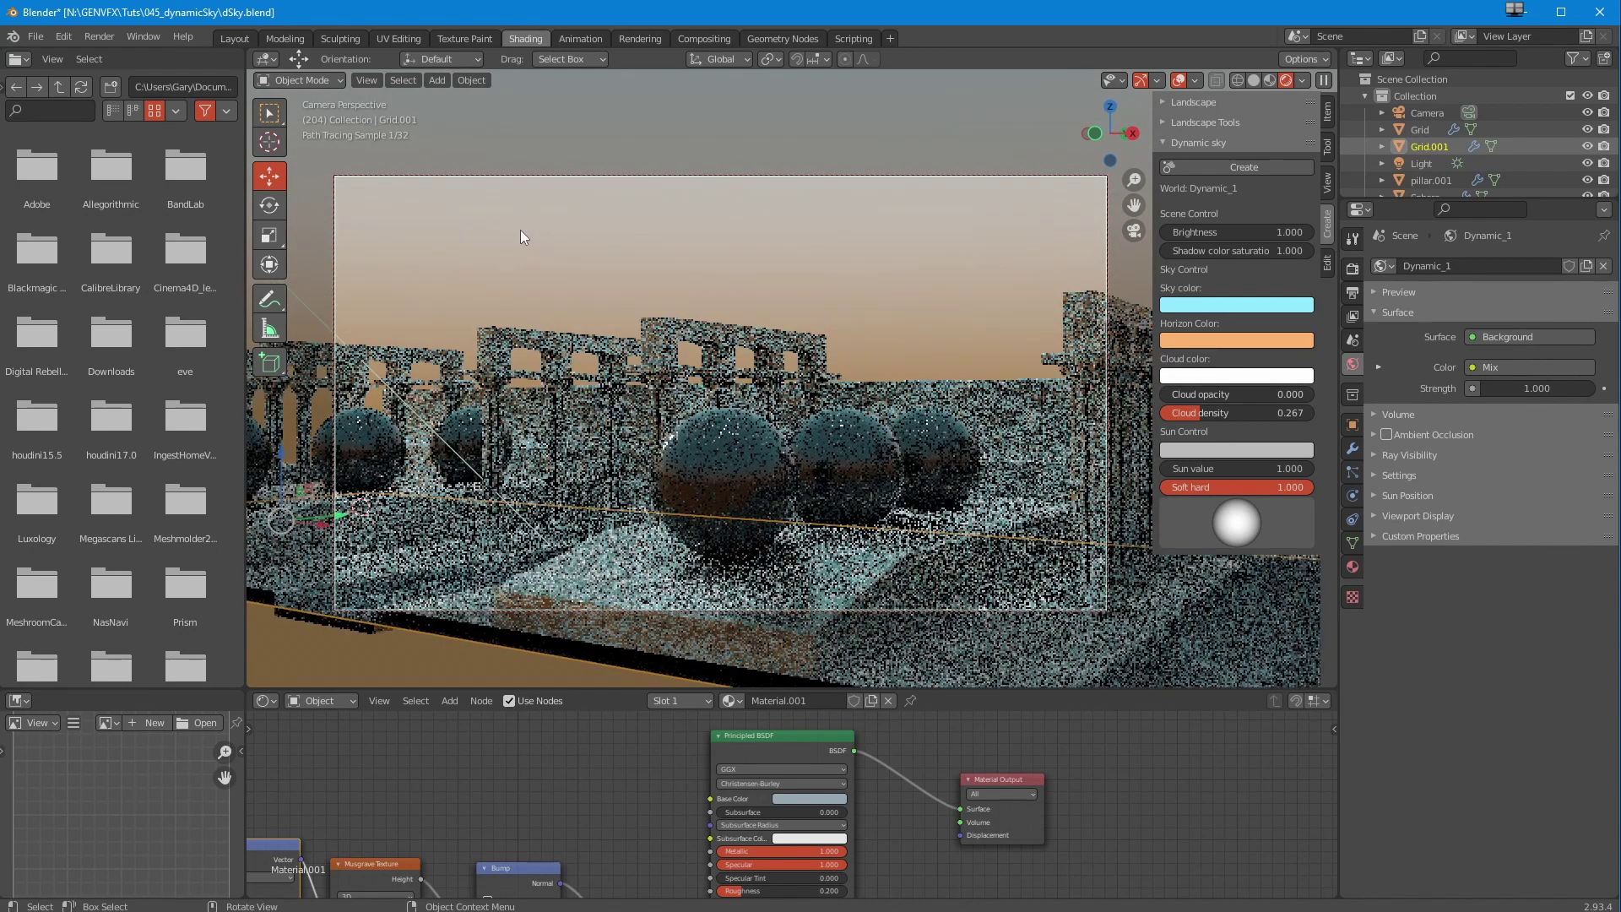
drag(1189, 393, 1292, 394)
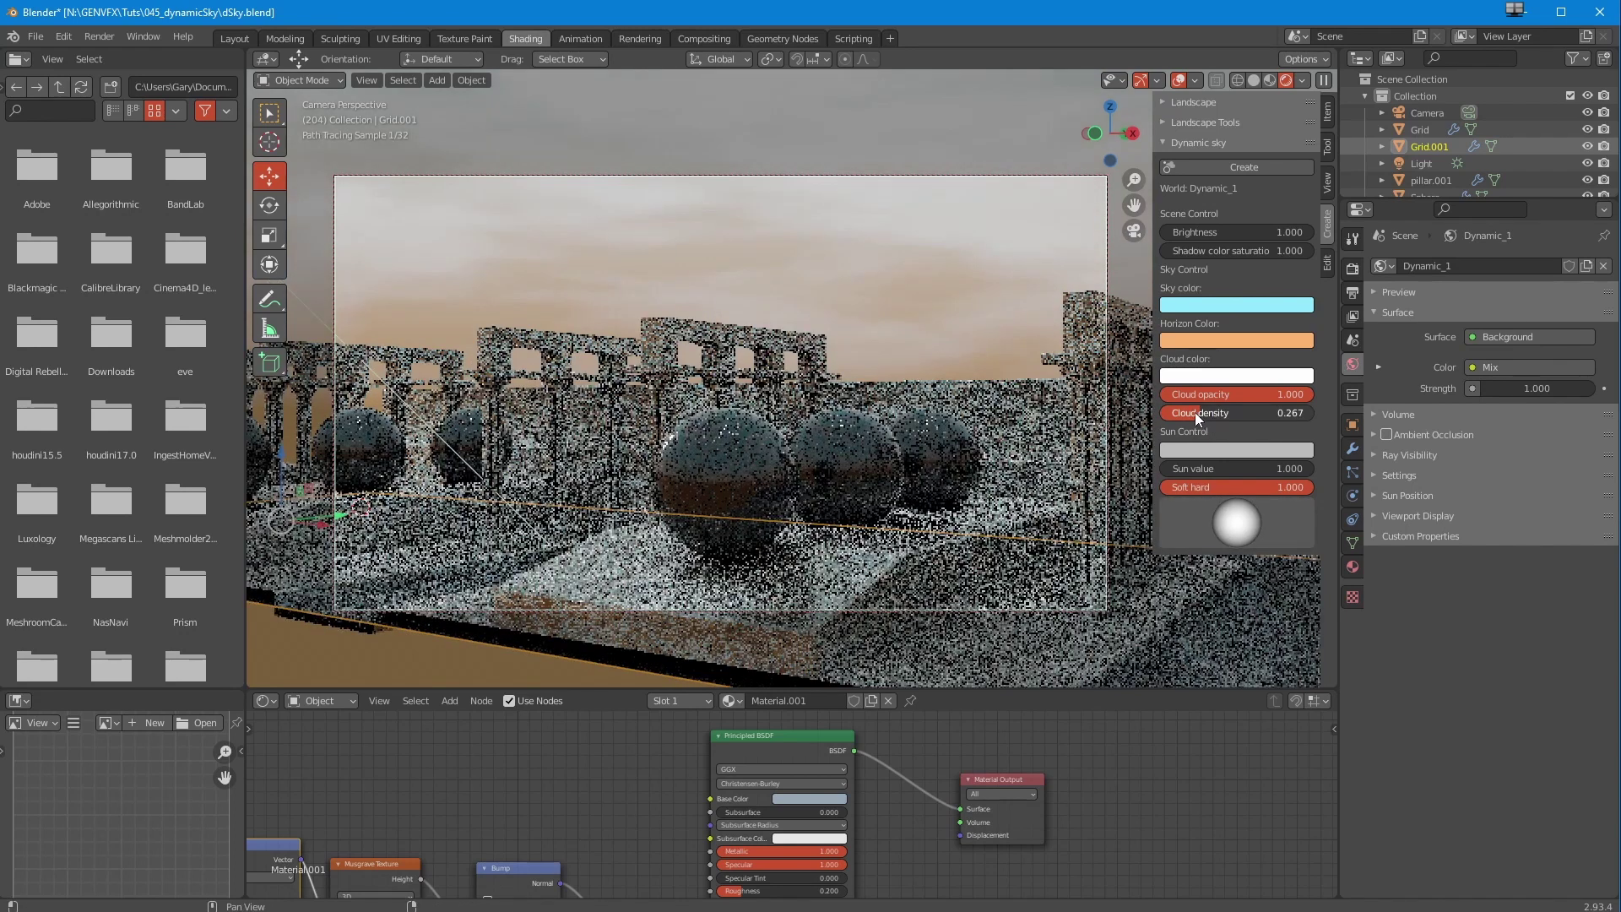
Try cloud densities of 1 and 0.2 for the dynamic sky and settle on about 0.129.
drag(1197, 417, 1247, 417)
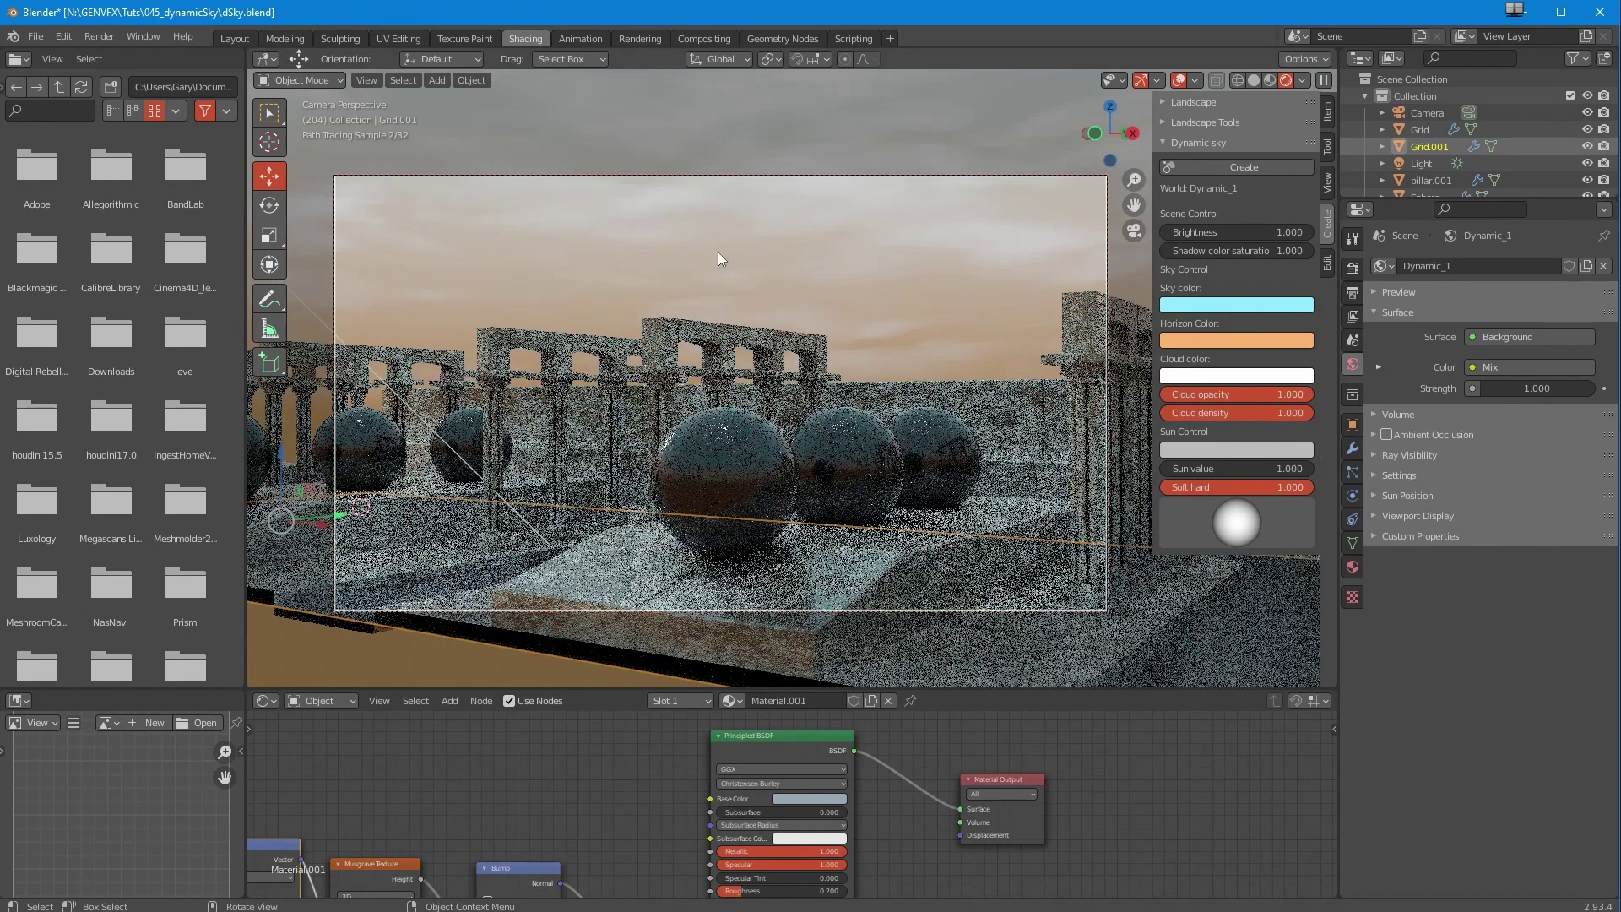
mouse_move(709, 313)
middle_down()
mouse_move(715, 274)
mouse_move(698, 453)
mouse_move(698, 426)
mouse_move(659, 392)
mouse_move(715, 395)
mouse_move(743, 360)
mouse_move(790, 374)
mouse_move(813, 358)
mouse_move(803, 343)
mouse_move(790, 380)
mouse_move(801, 311)
mouse_move(791, 364)
mouse_move(724, 372)
middle_up()
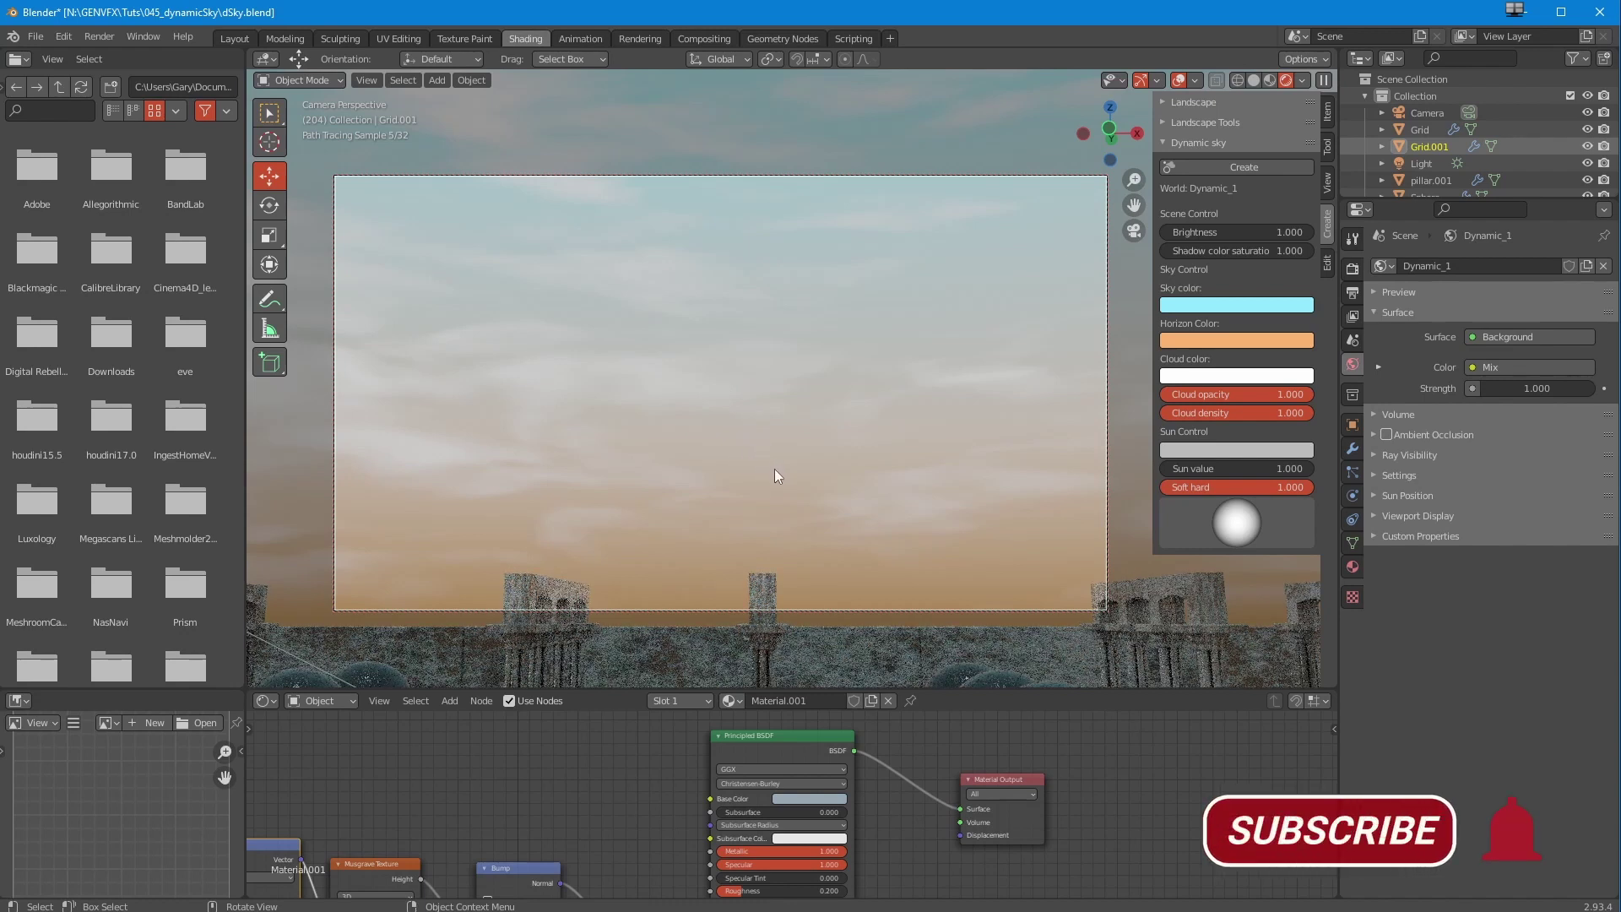
click(1192, 412)
text(0.2)
key(Return)
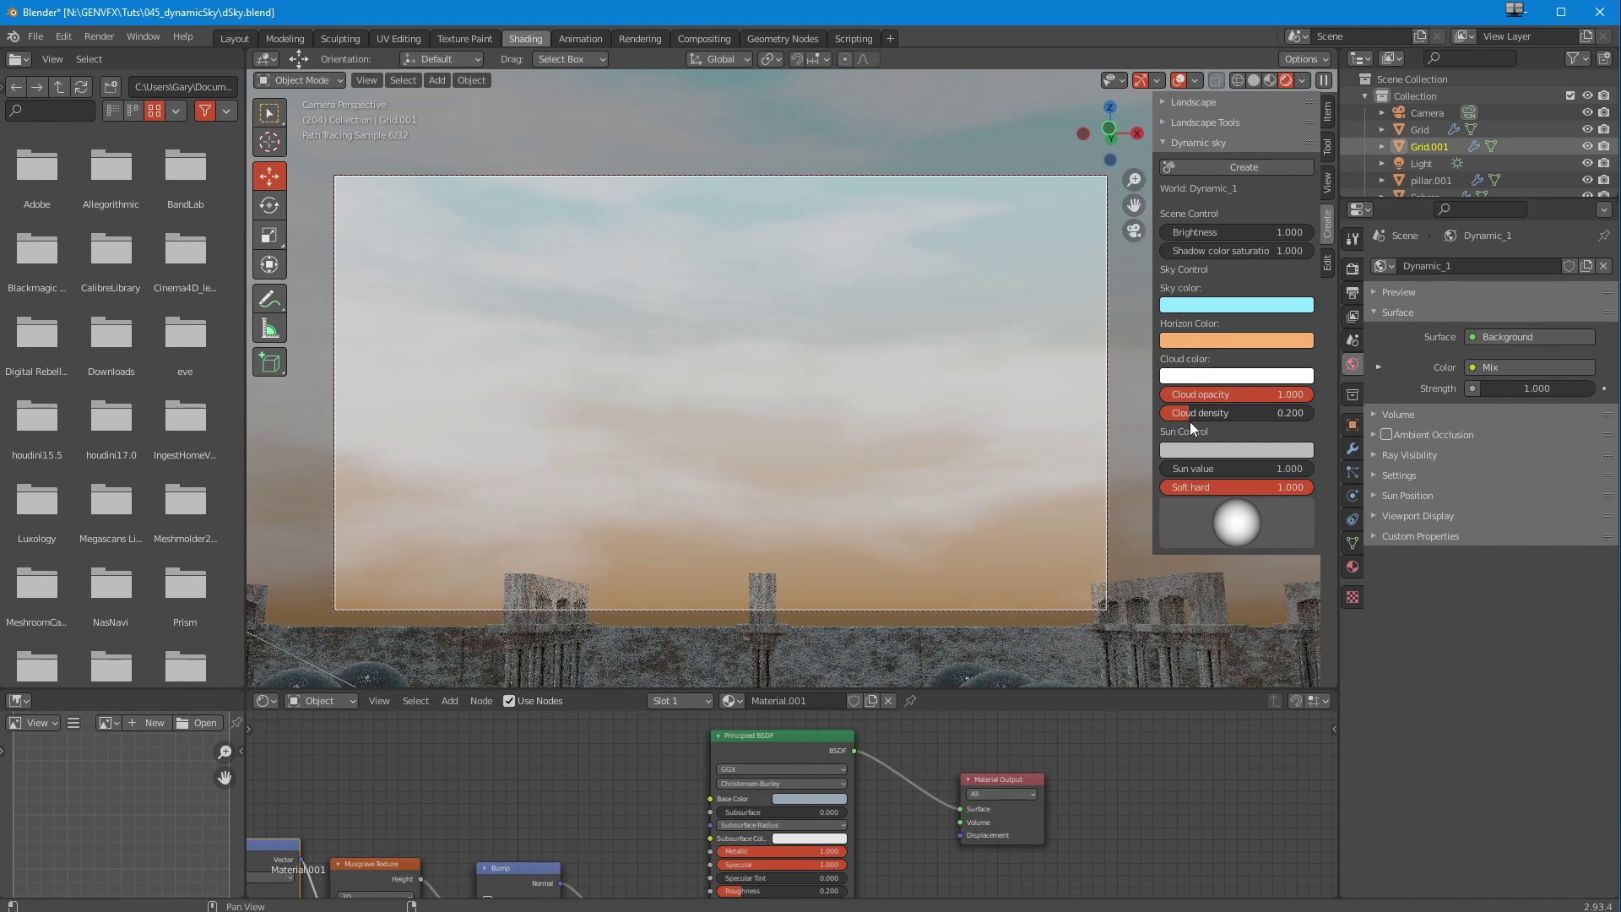
drag(1188, 421, 1166, 415)
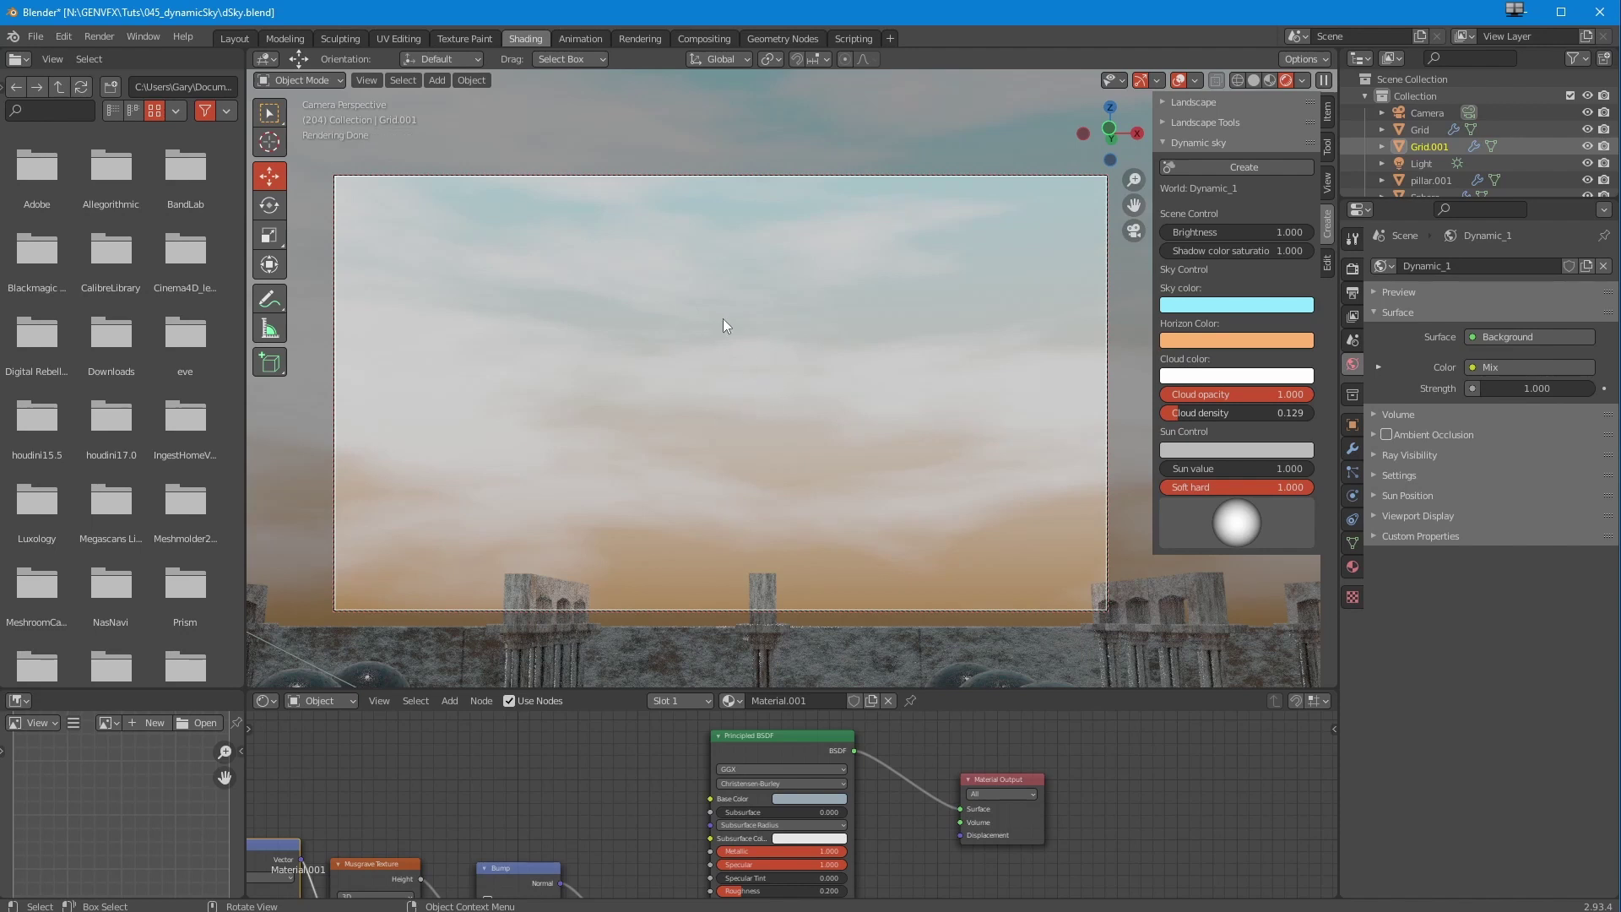
Hide the scene's Light object in the viewport so that only the dynamic sky lights the temple.
mouse_move(663, 414)
middle_down()
mouse_move(672, 442)
mouse_move(657, 428)
mouse_move(655, 458)
mouse_move(592, 212)
mouse_move(609, 312)
mouse_move(551, 317)
mouse_move(525, 343)
middle_up()
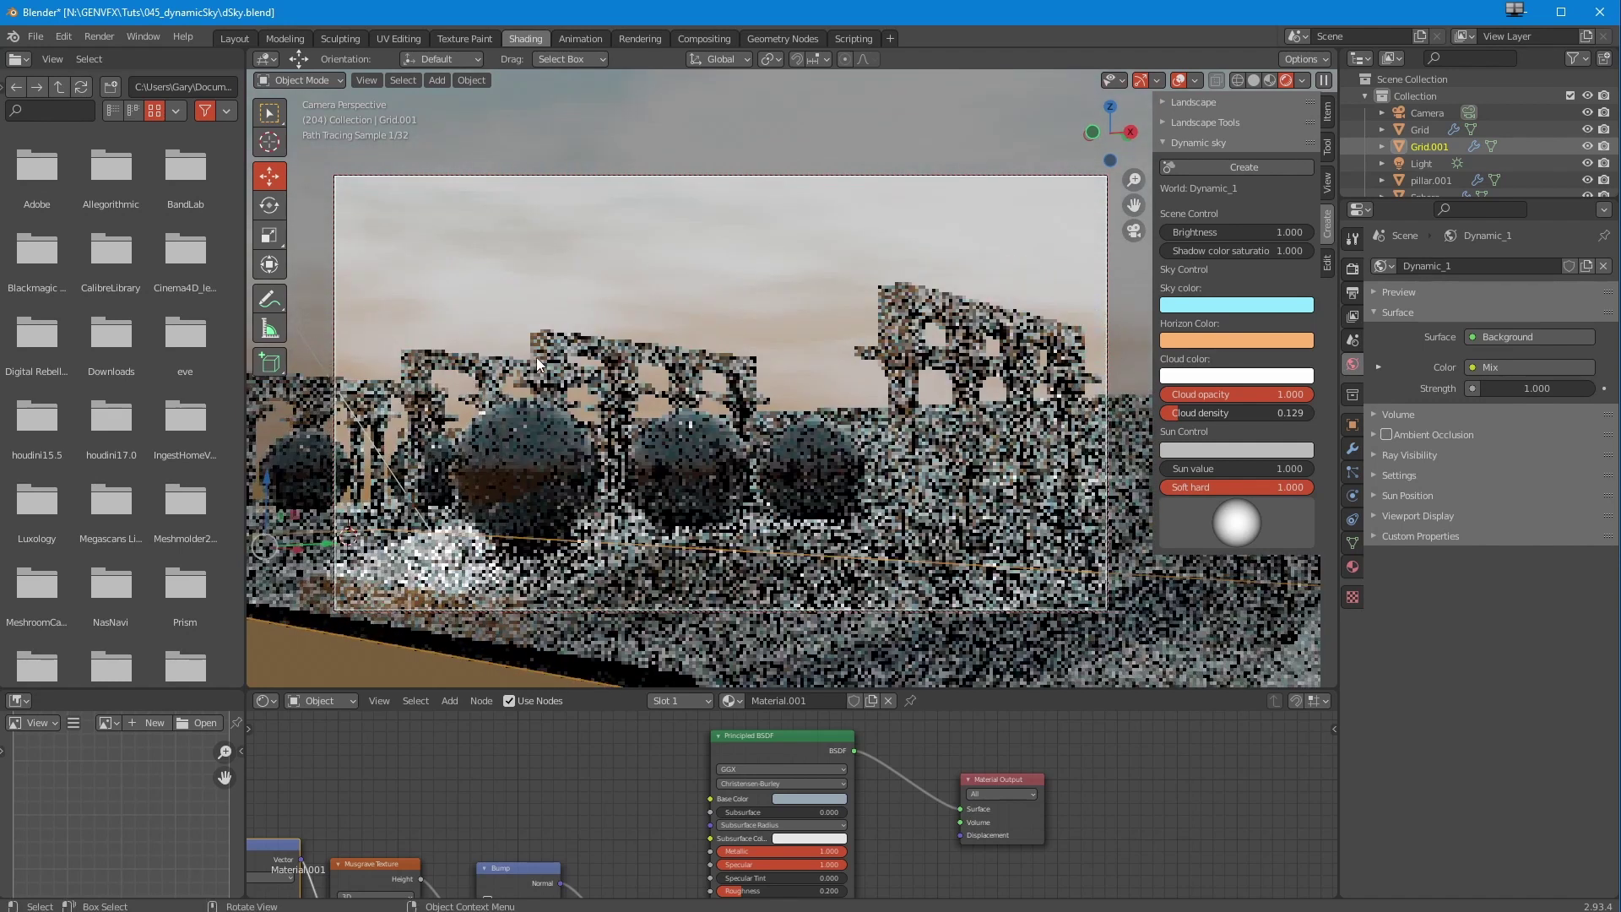
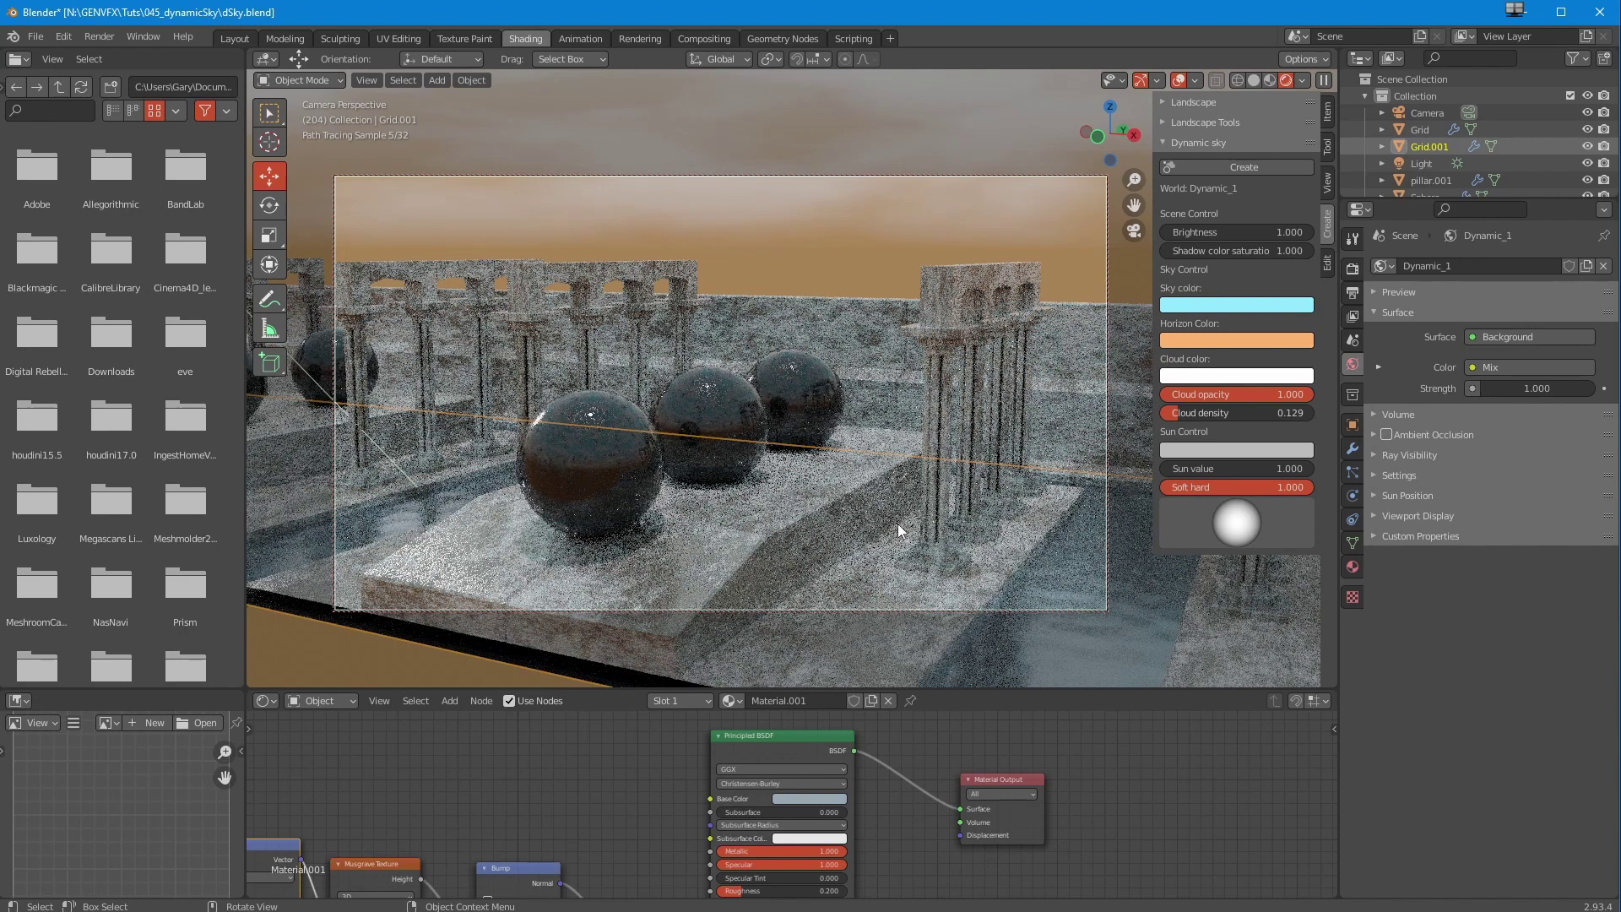
click(1414, 164)
click(1590, 163)
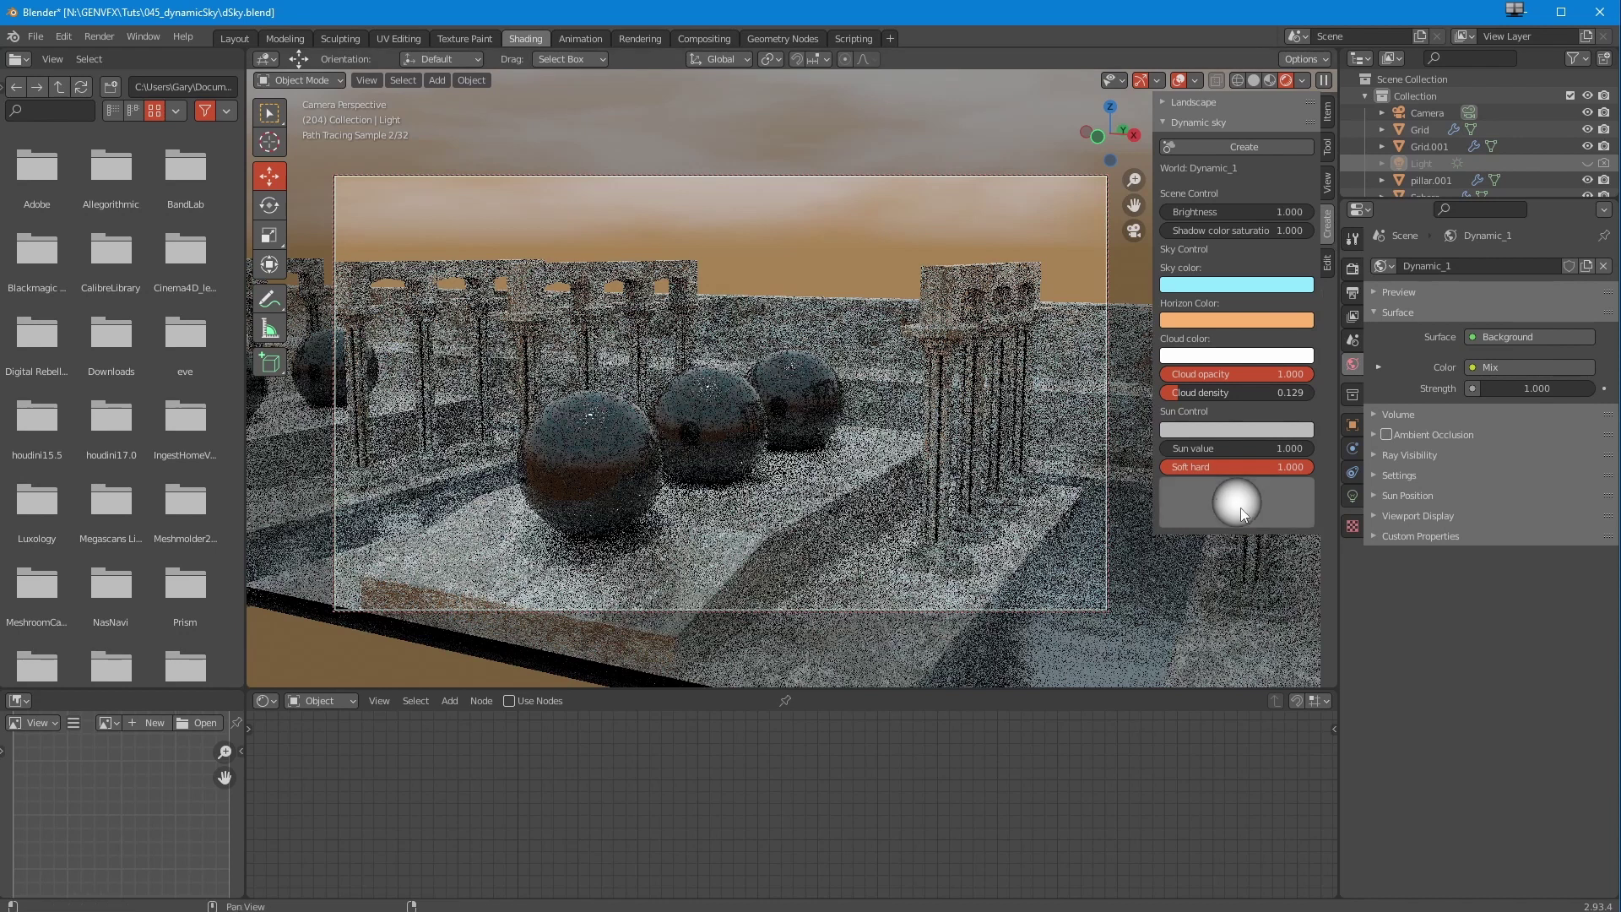
Examine the sun value setting and the sun disc in the sky above the temple.
click(1200, 448)
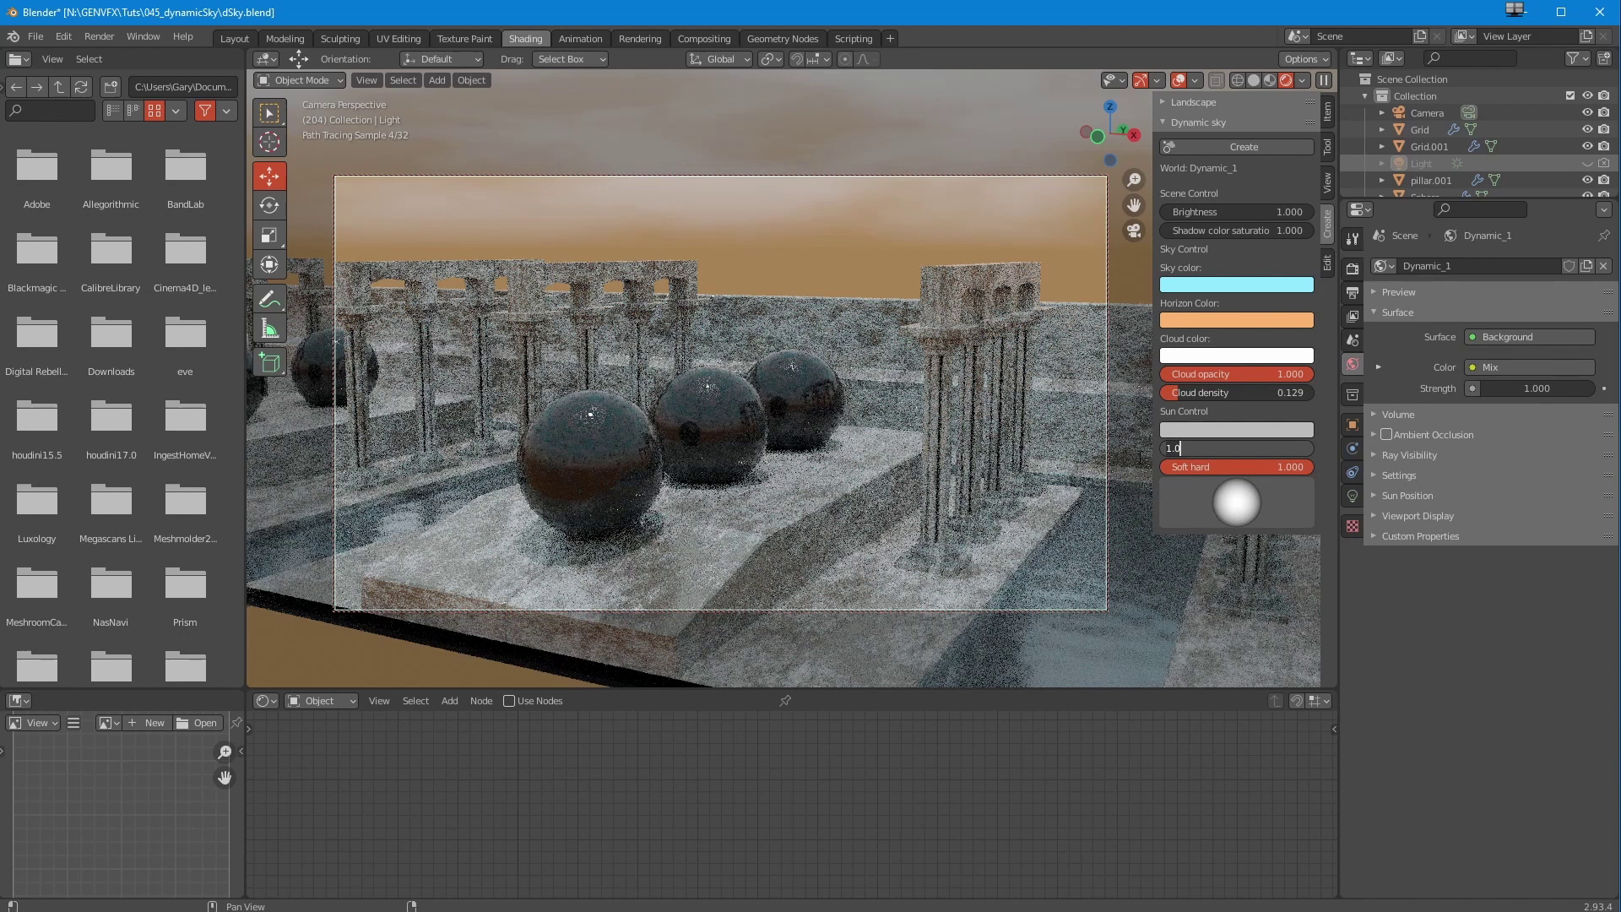
key(Return)
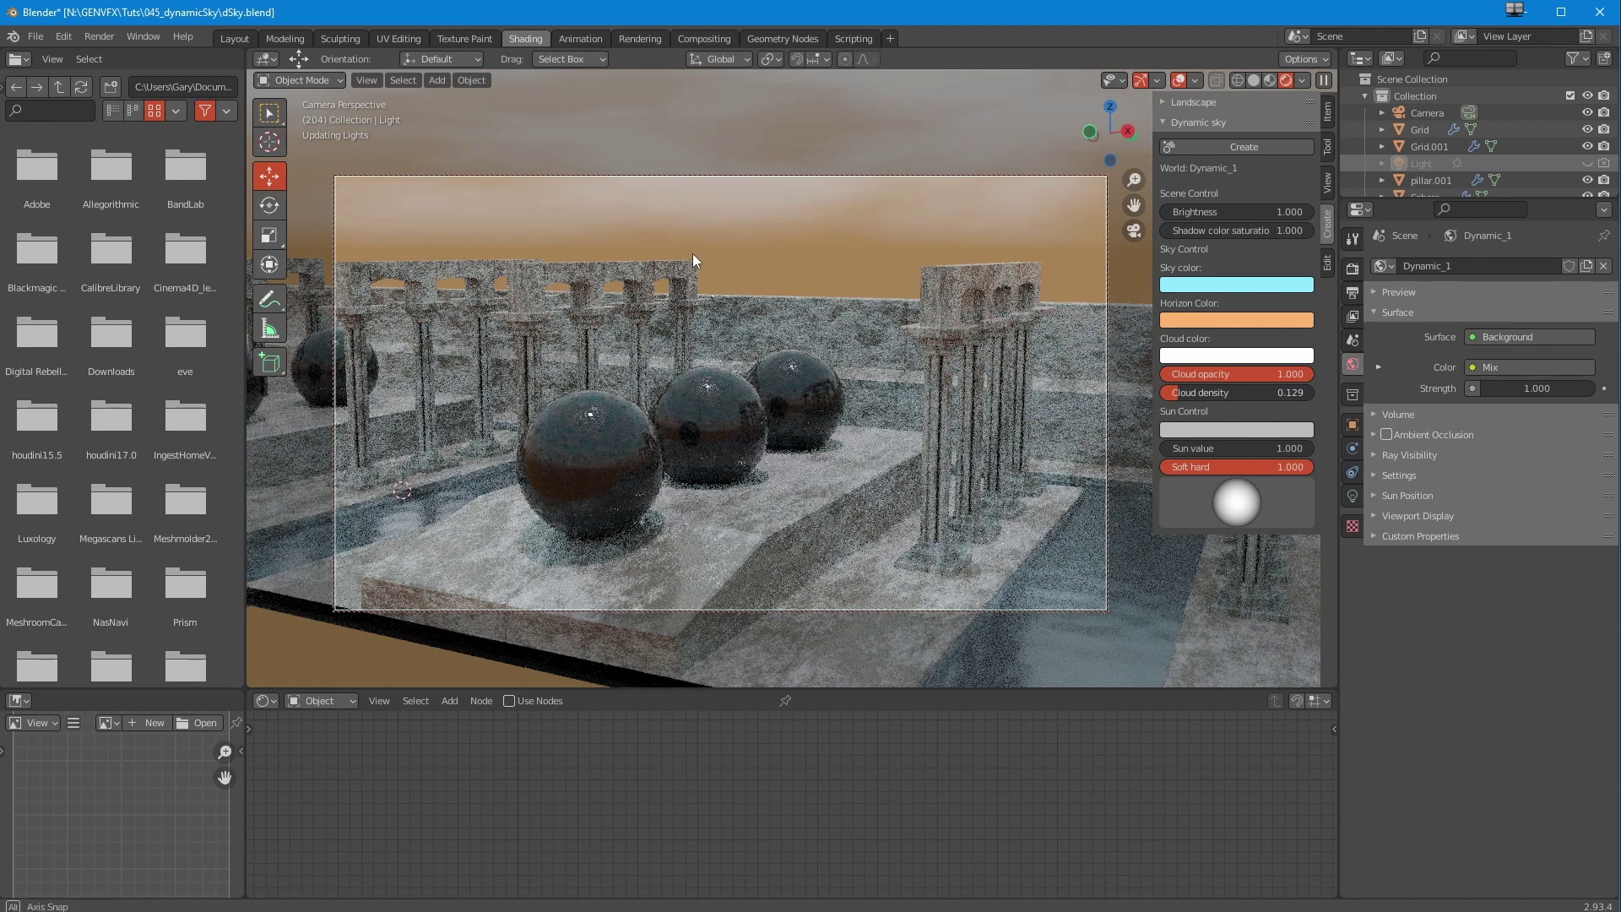
middle_drag(719, 331, 814, 658)
middle_drag(743, 536, 818, 473)
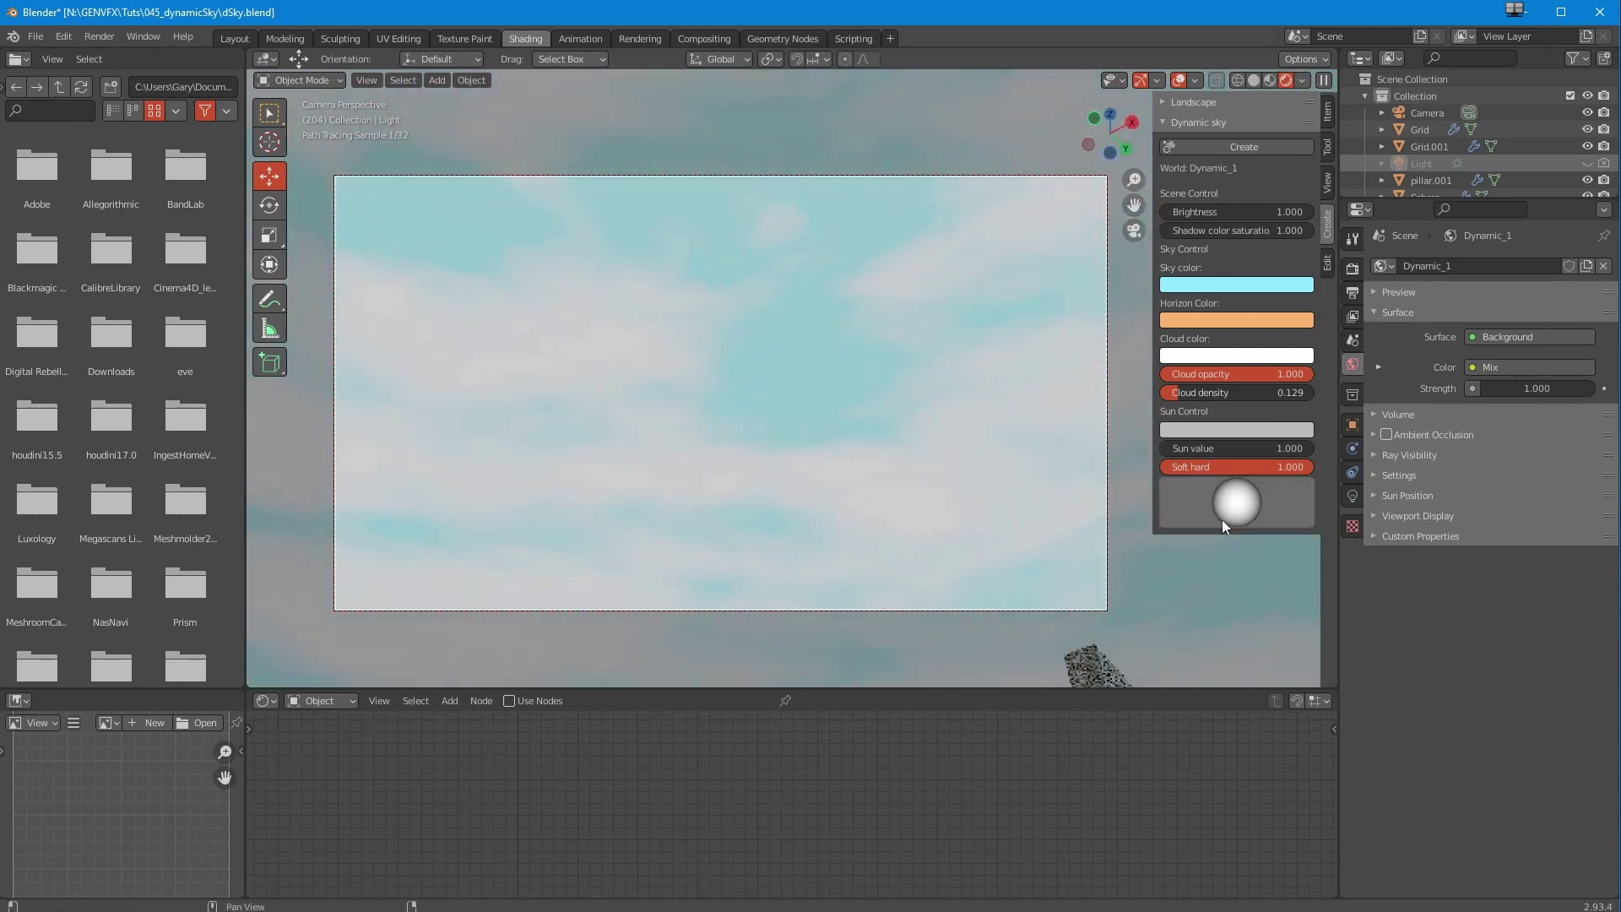
middle_drag(709, 442, 786, 500)
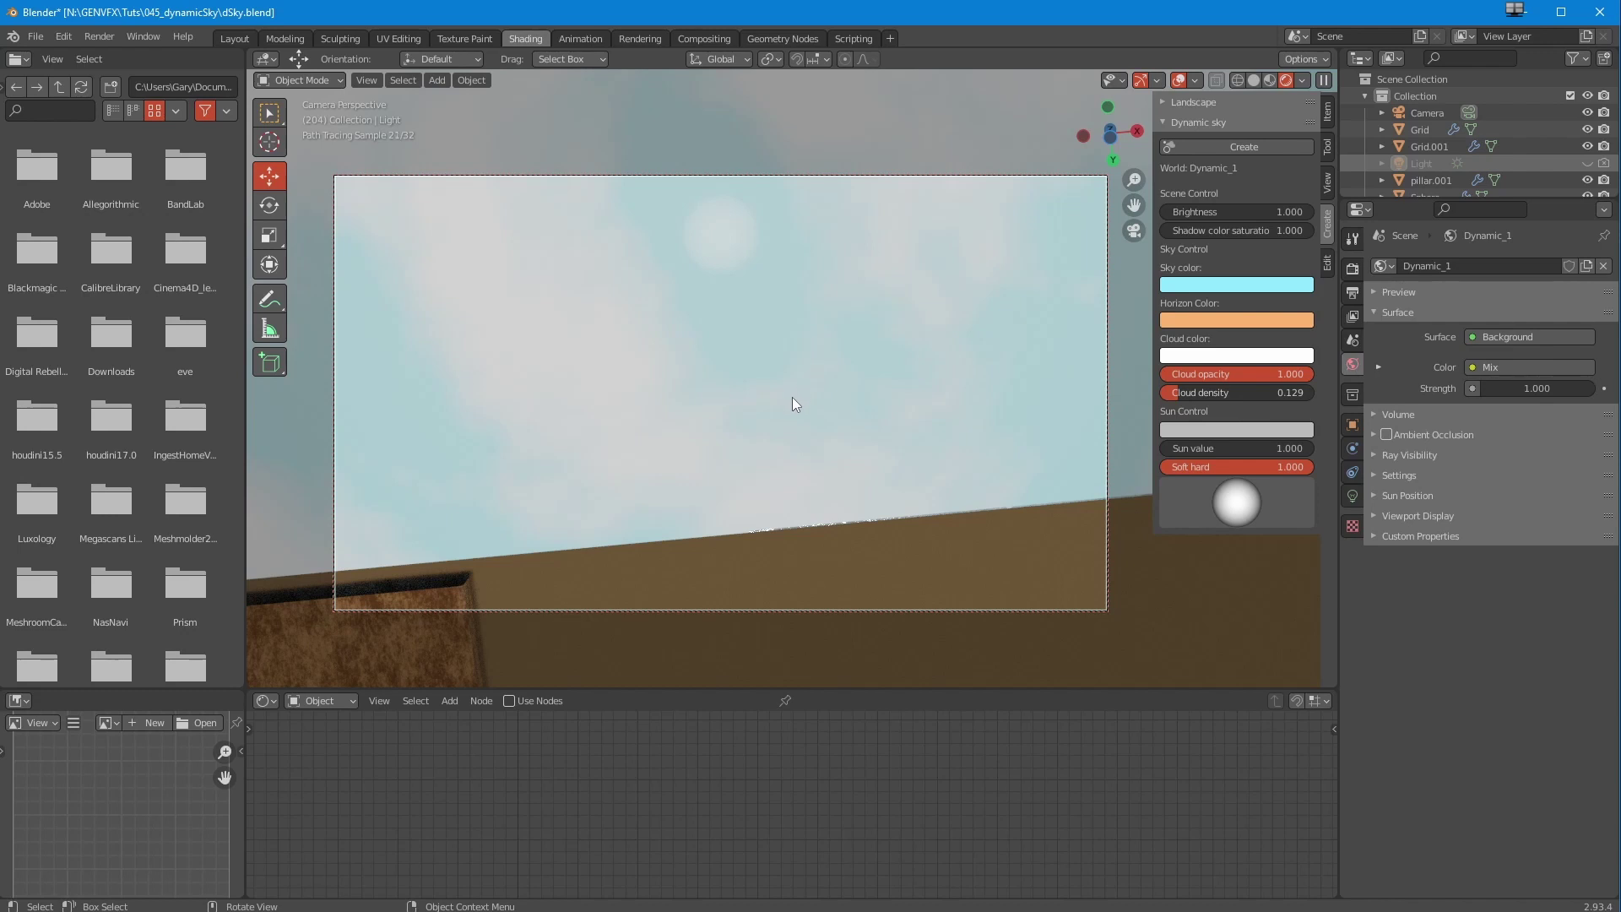
mouse_move(700, 311)
middle_down()
mouse_move(656, 501)
mouse_move(585, 294)
mouse_move(609, 344)
mouse_move(647, 351)
mouse_move(669, 306)
mouse_move(682, 465)
mouse_move(669, 247)
mouse_move(700, 425)
mouse_move(691, 402)
middle_up()
mouse_move(715, 471)
shift+middle_down()
mouse_move(642, 327)
mouse_move(546, 260)
mouse_move(567, 270)
shift+middle_up()
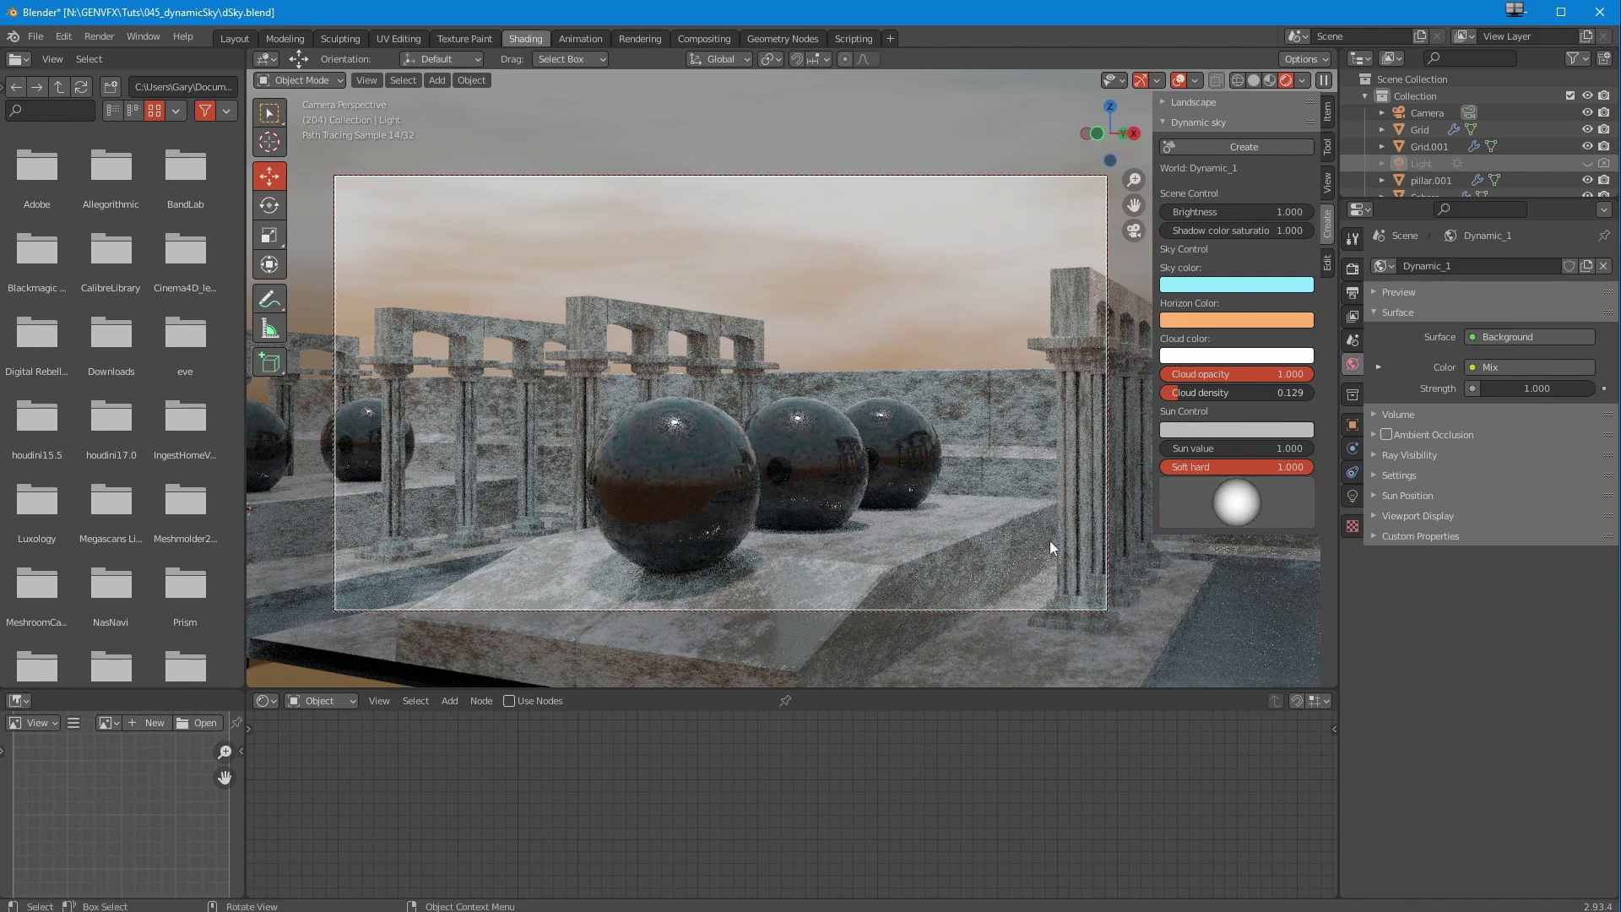
Rotate the dynamic sky's sun direction through opposite sides and finish with the light coming mostly from the front right.
drag(1240, 505, 1092, 508)
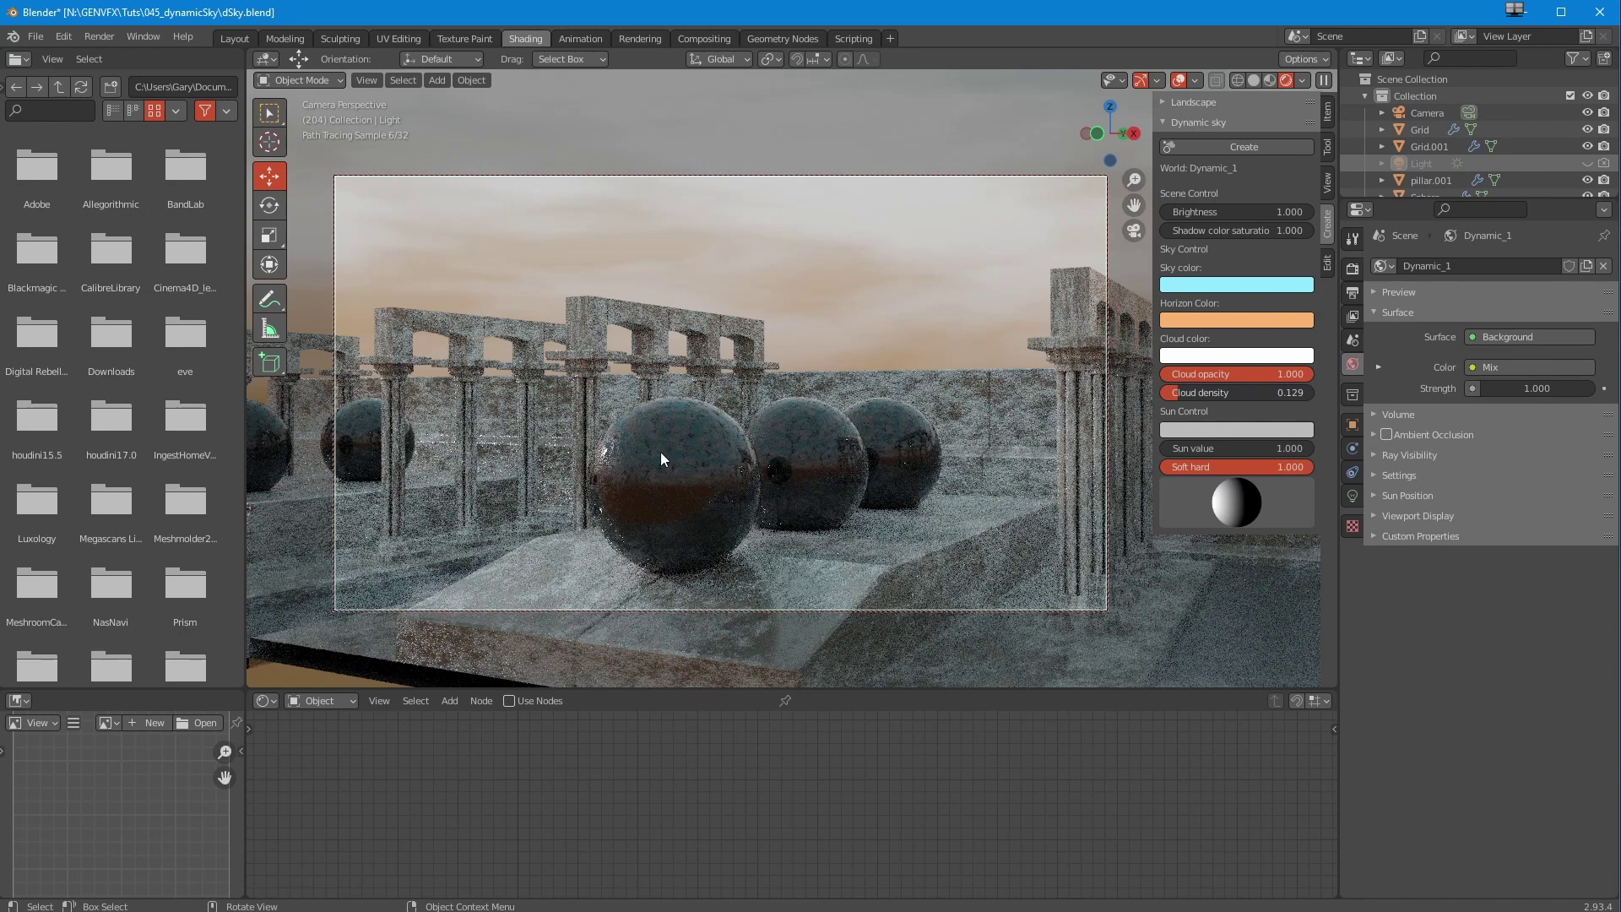
drag(1225, 504, 1329, 498)
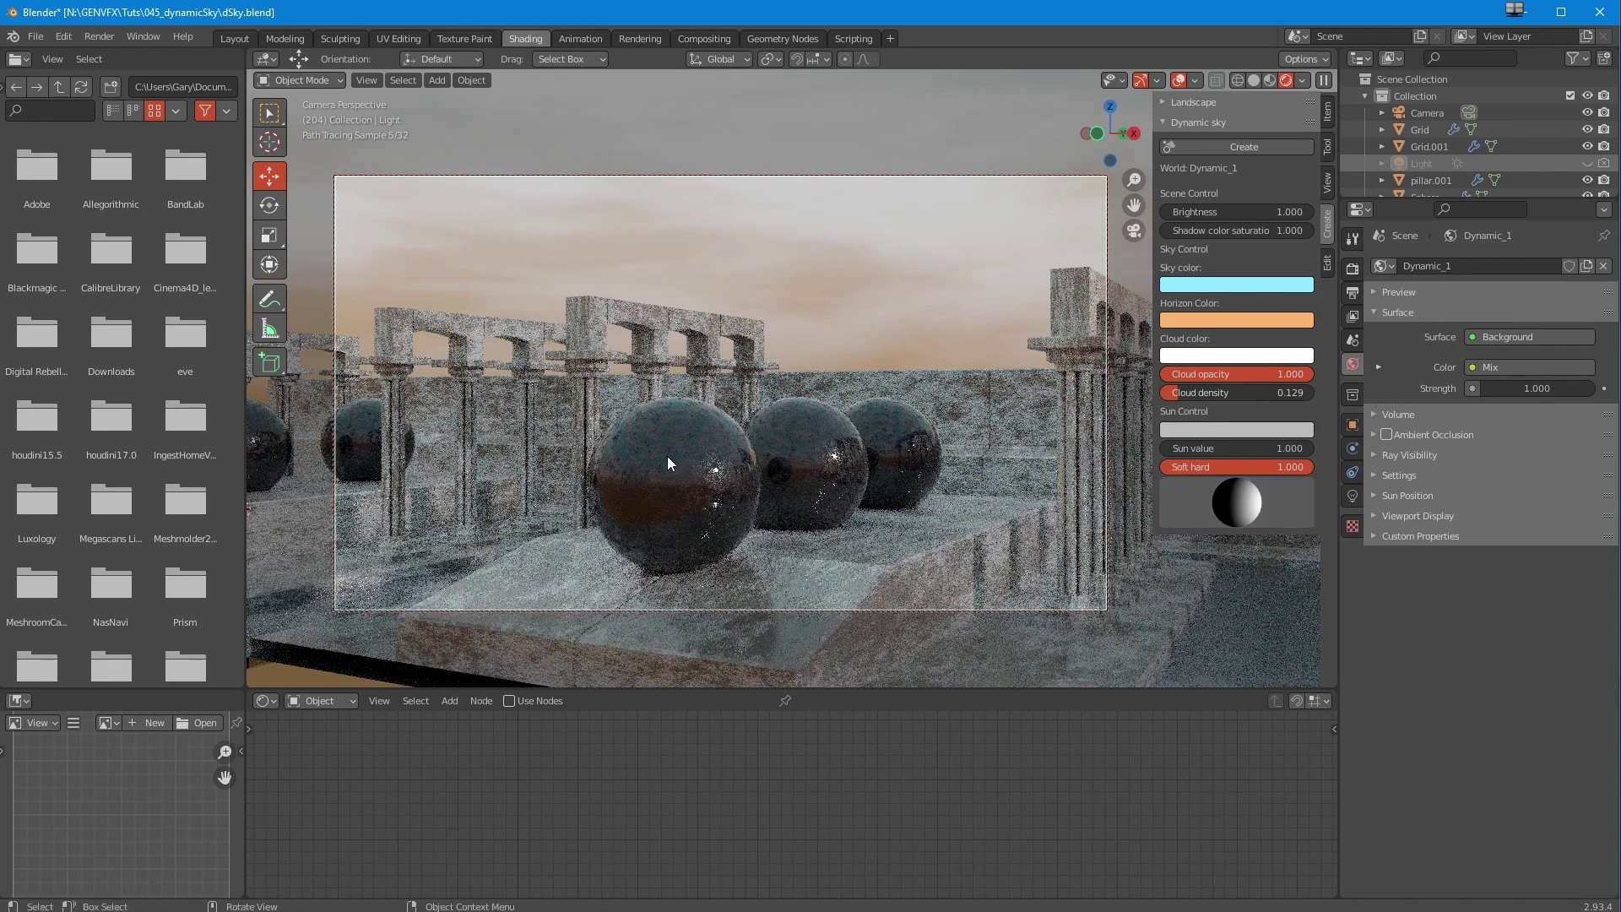
drag(1266, 507, 1256, 505)
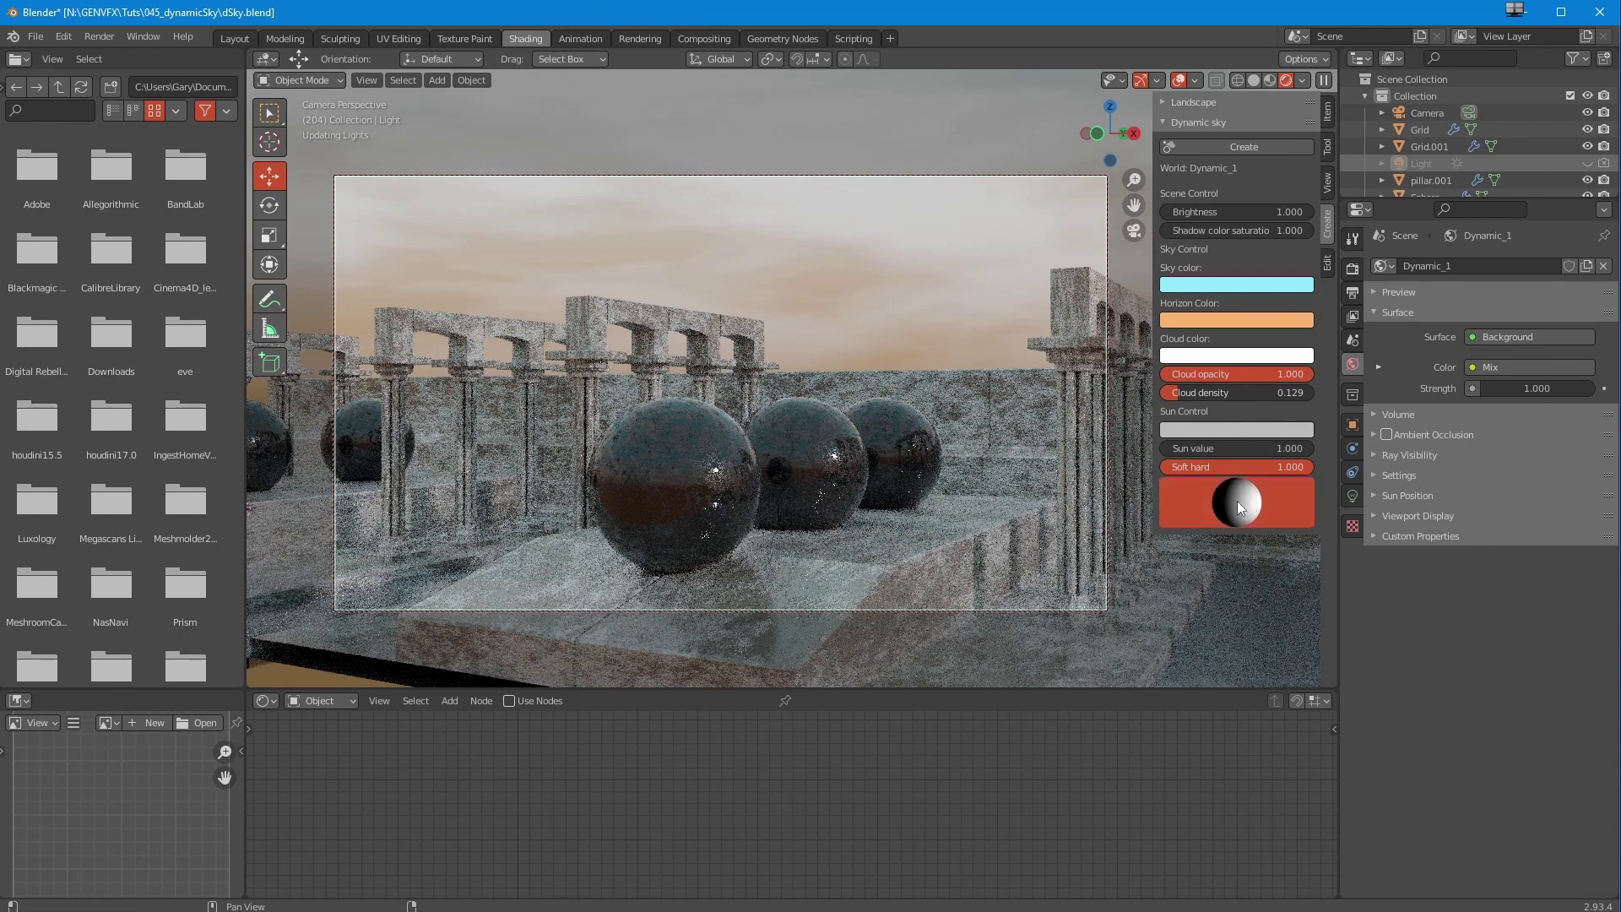
drag(1203, 497, 1209, 502)
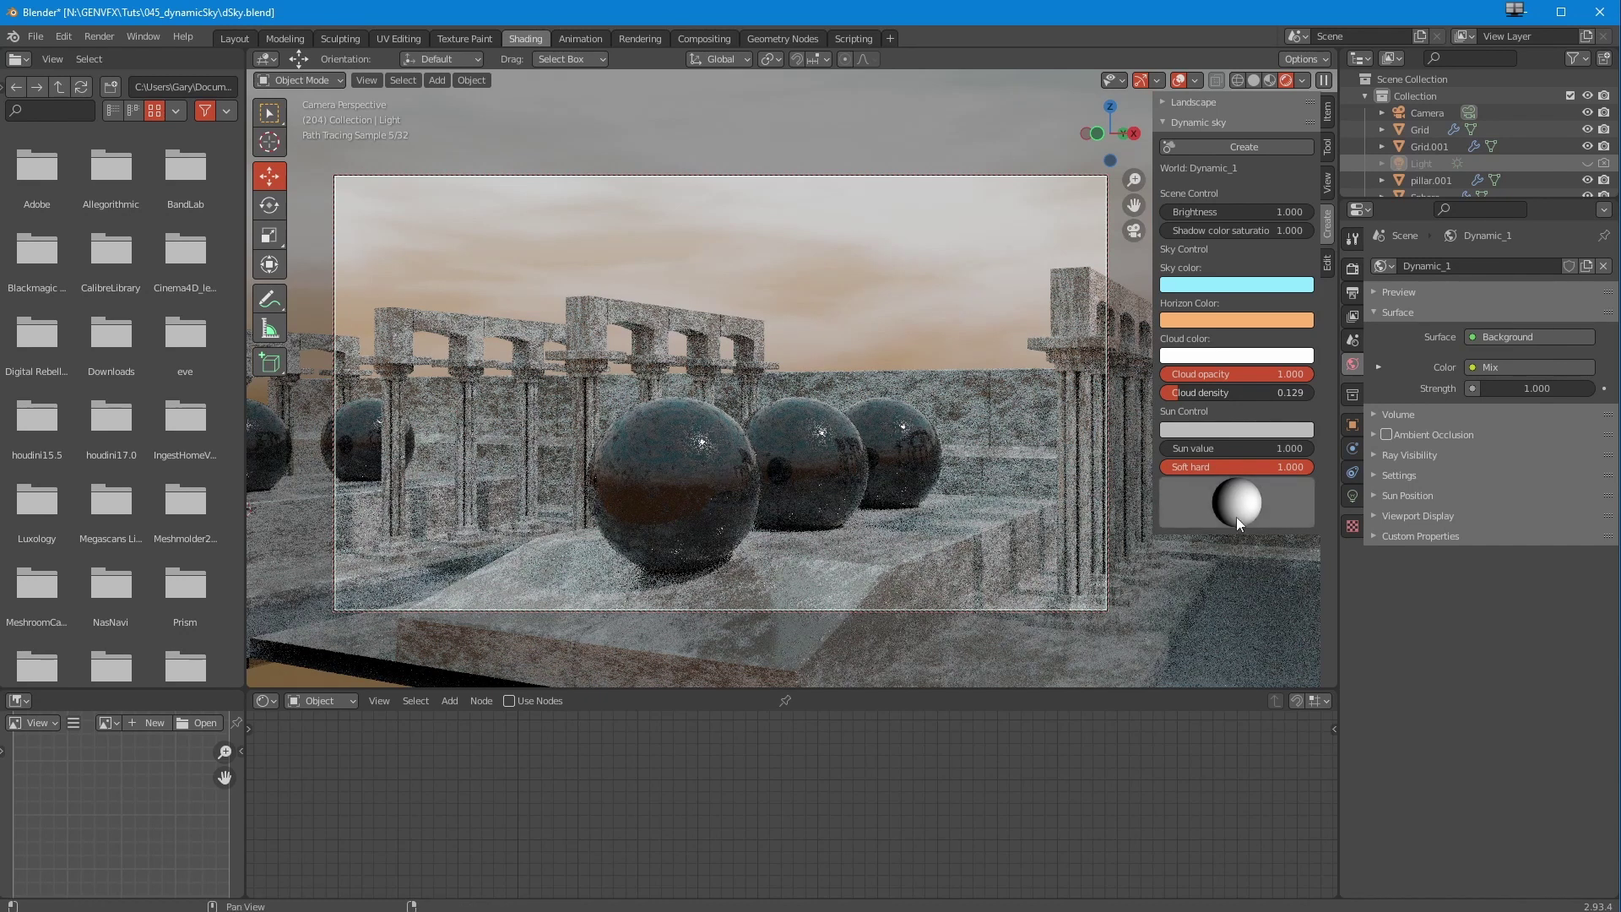
Try a sun value of 5 for the dynamic sky.
click(1211, 449)
text(1.0)
key(BackSpace)
key(BackSpace)
key(BackSpace)
text(5)
key(Return)
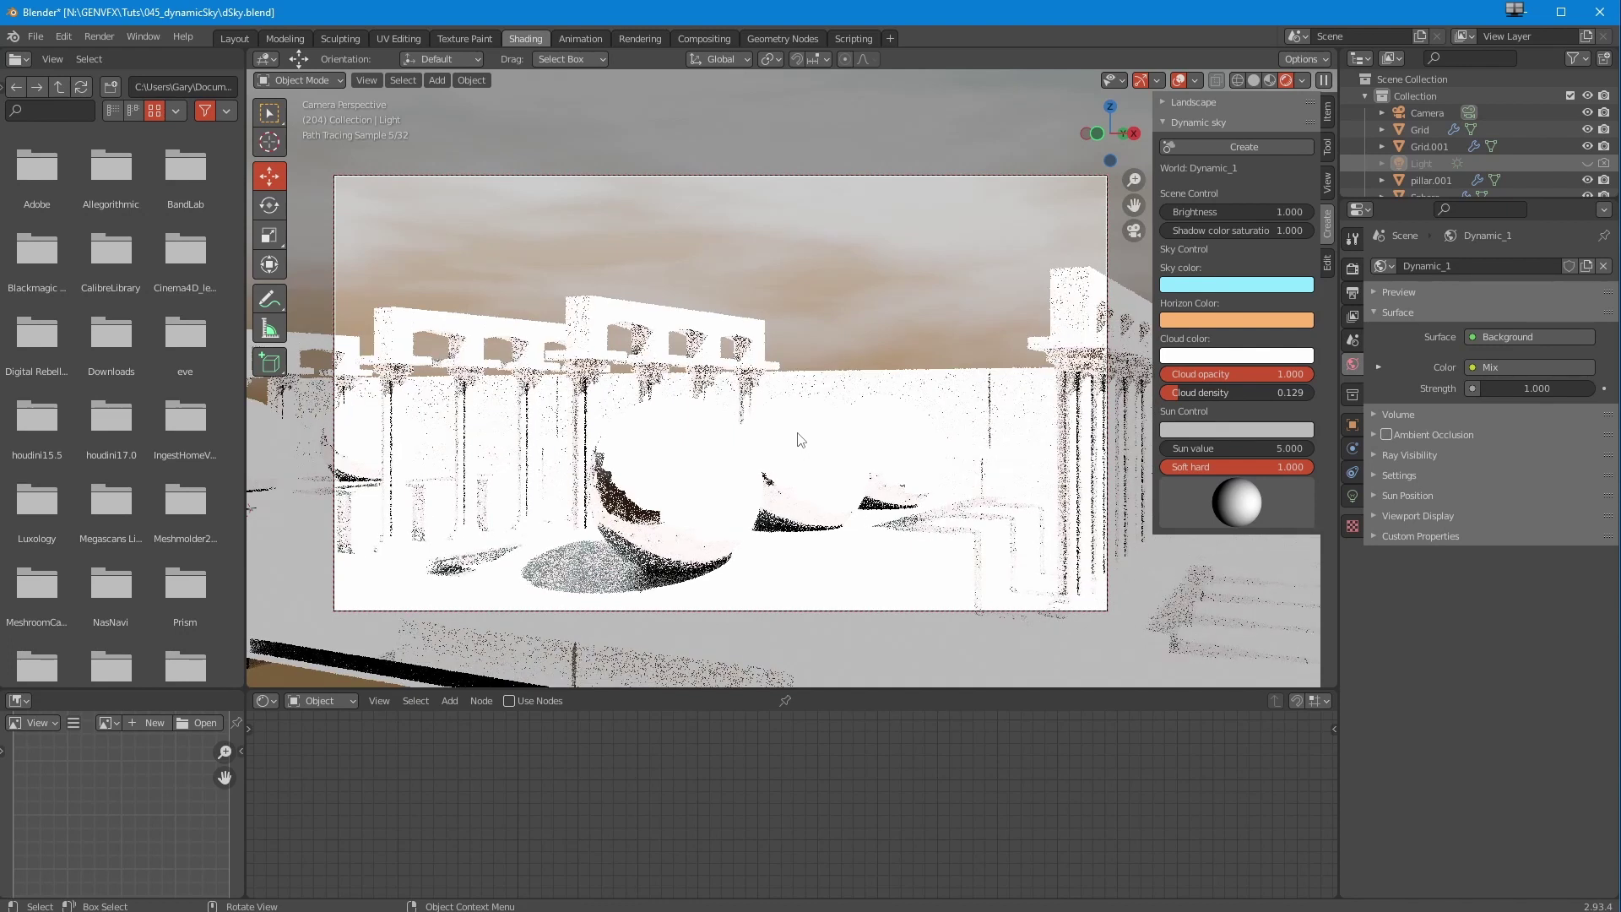
Set the dynamic sky's sun value to 1.5.
click(1210, 450)
text(1.5)
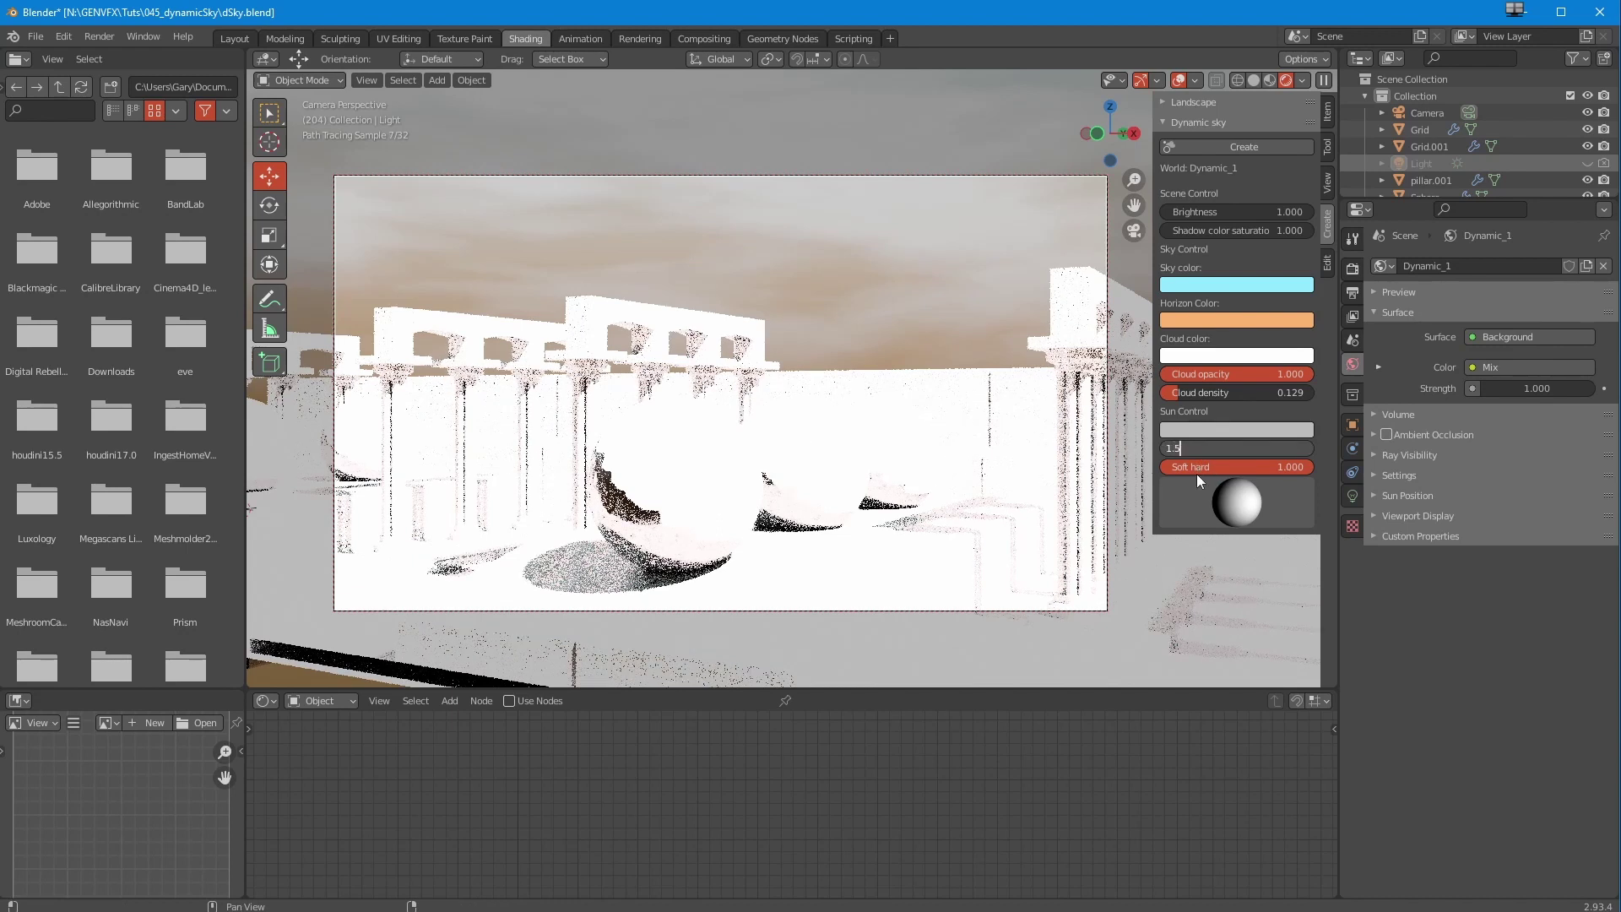
key(Return)
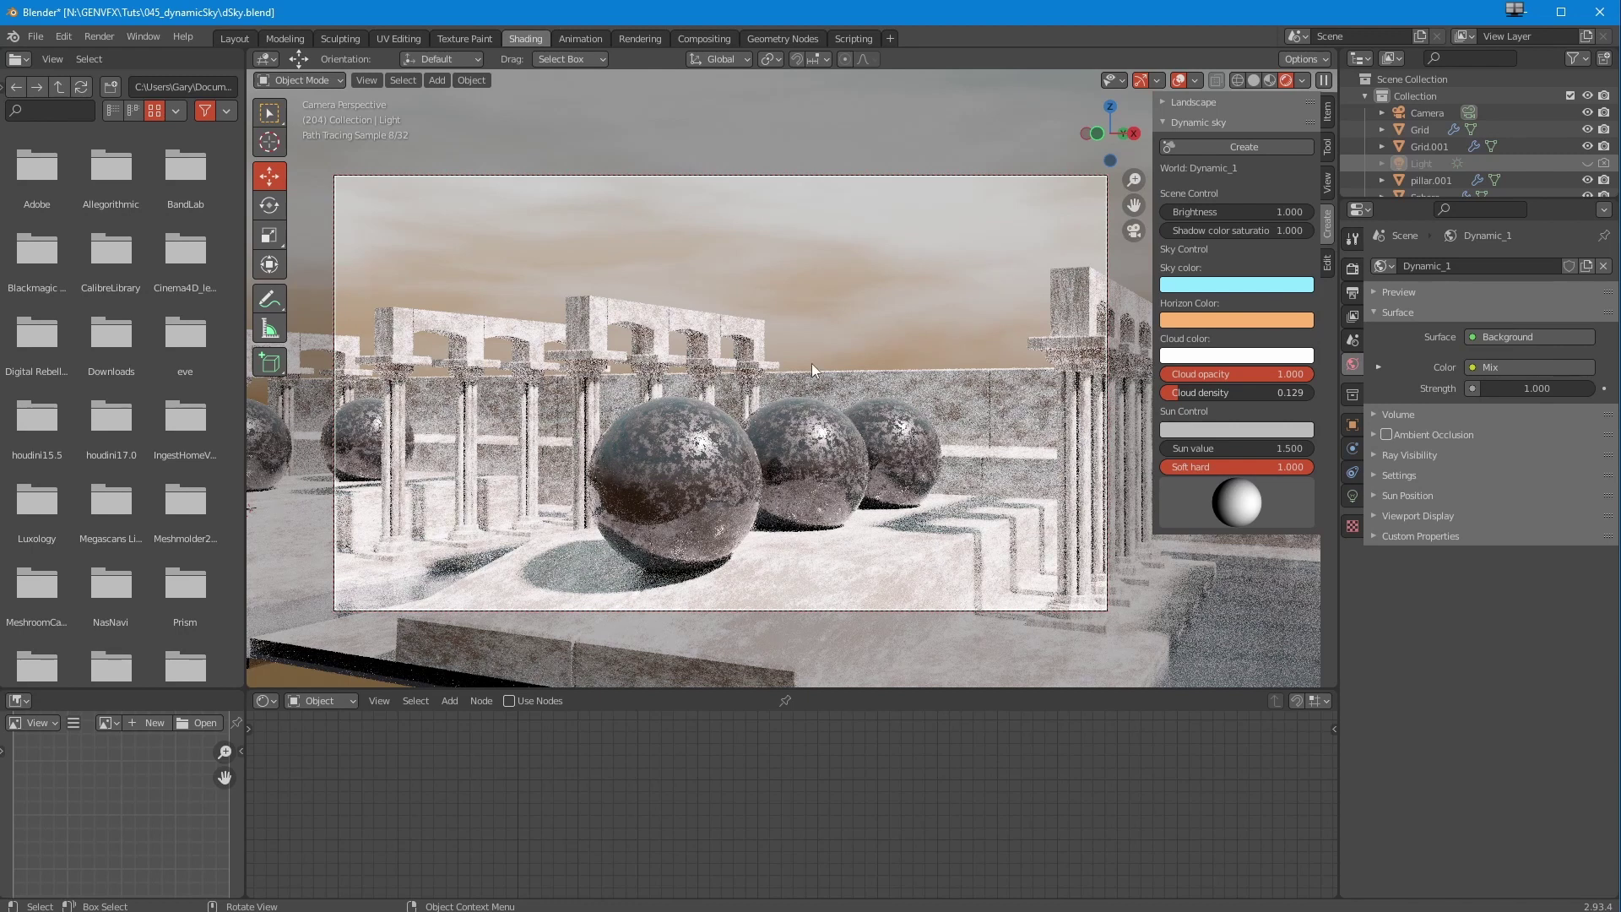
Try a sun value of 1 for the dynamic sky and return it to 1.5.
click(1230, 448)
text(1)
key(Return)
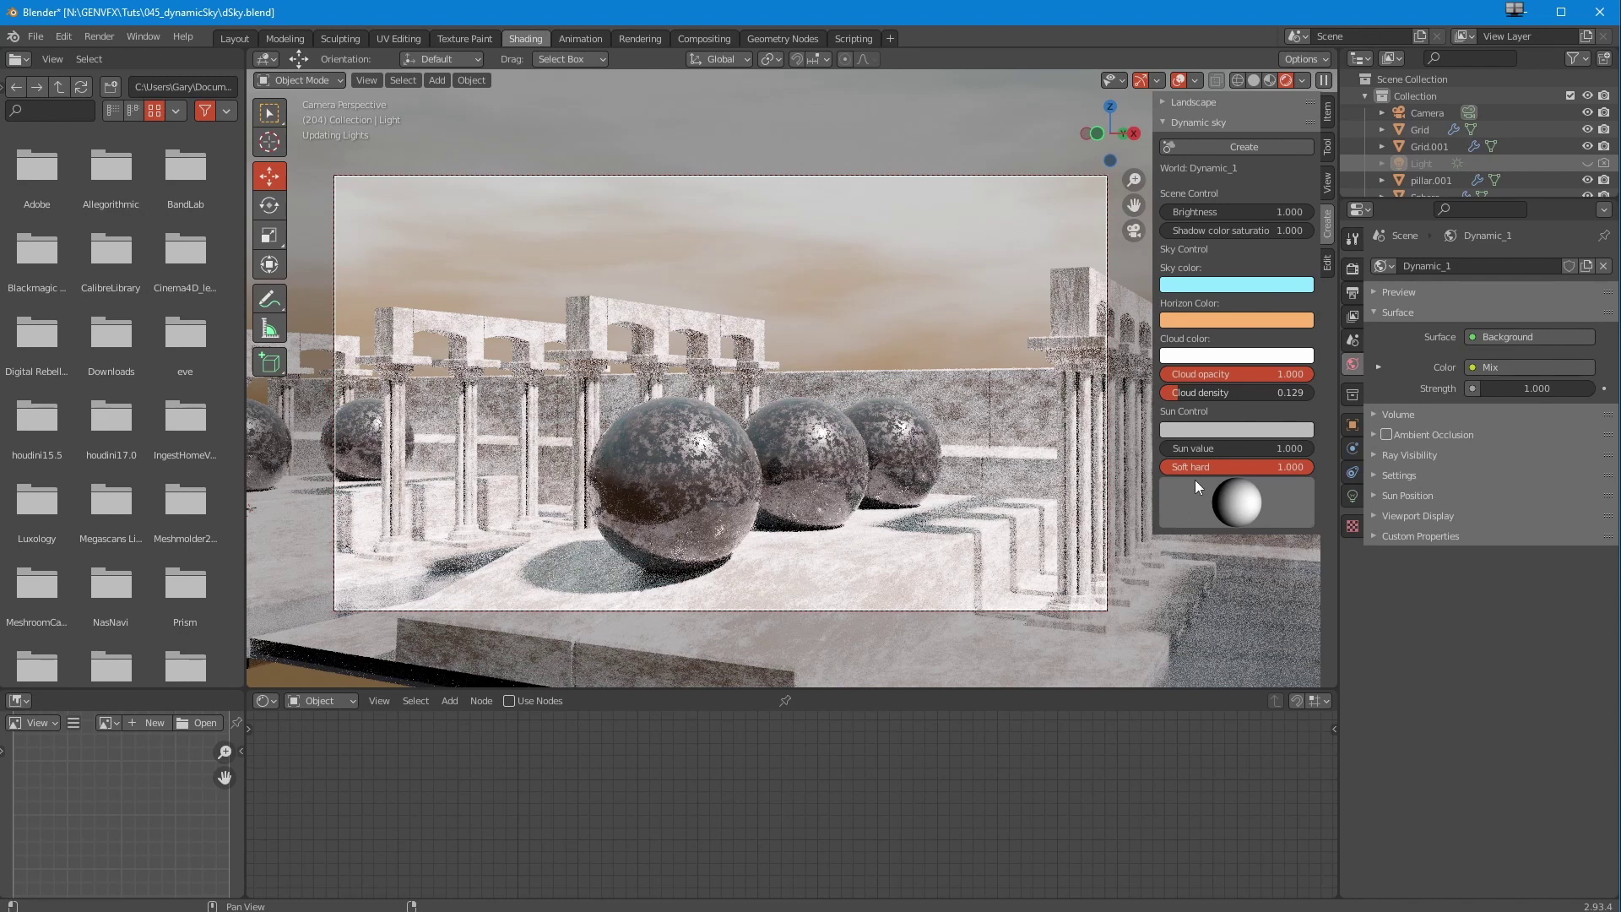
click(1215, 449)
text(1.5)
key(Tab)
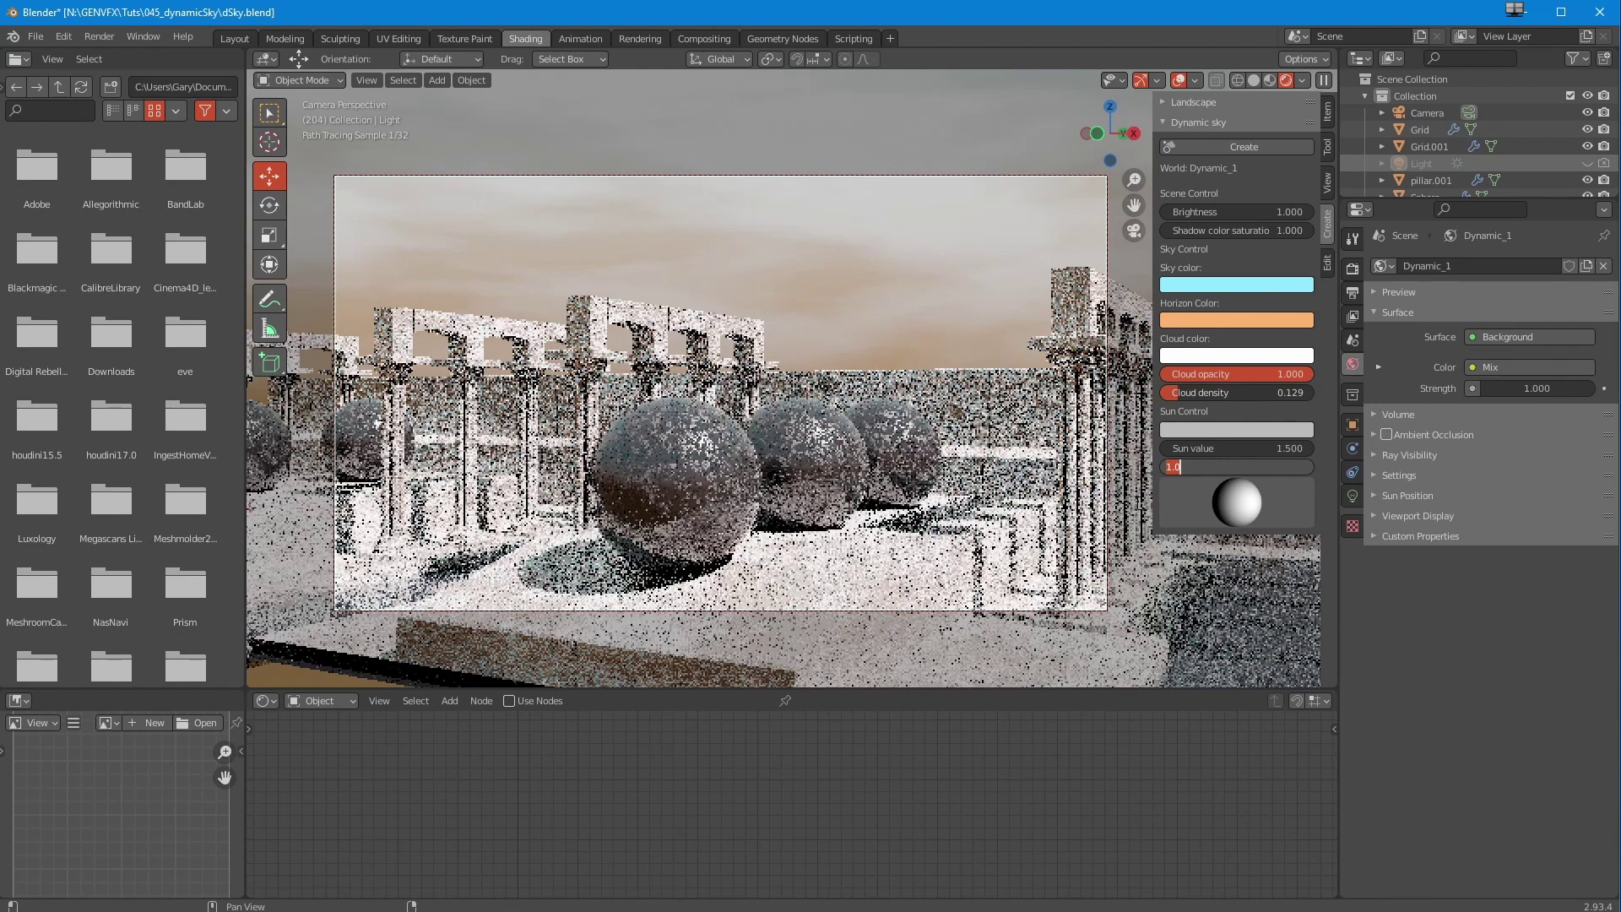
key(Return)
Try softer sun shadows with Soft hard values of 0.25 and 0.06.
click(1195, 468)
click(1187, 498)
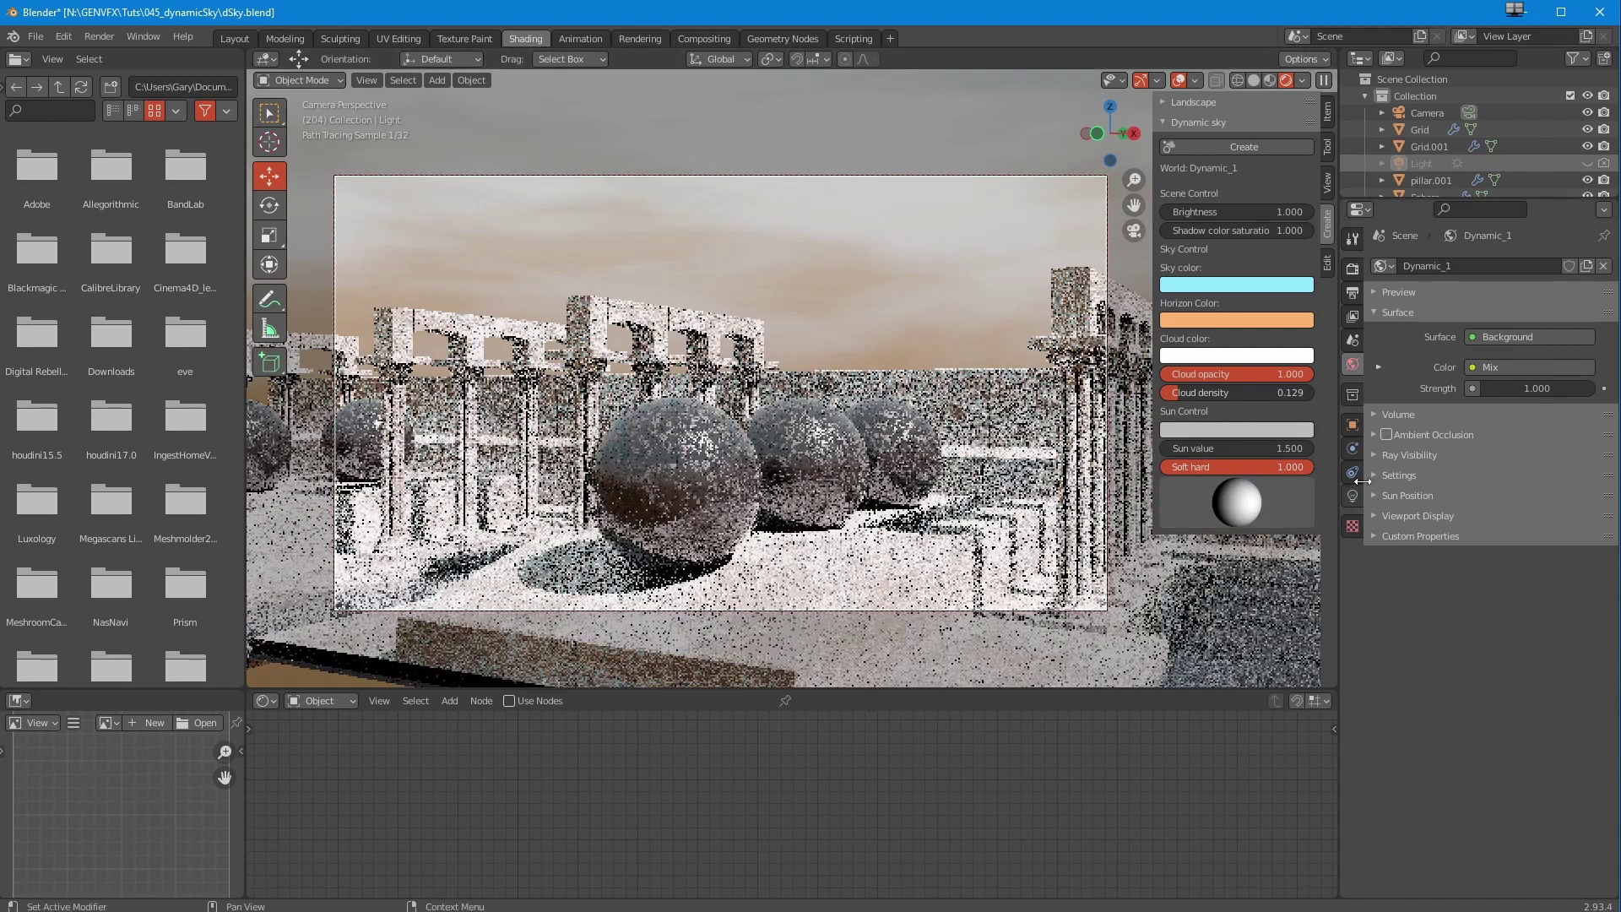
click(1217, 467)
text(1.0)
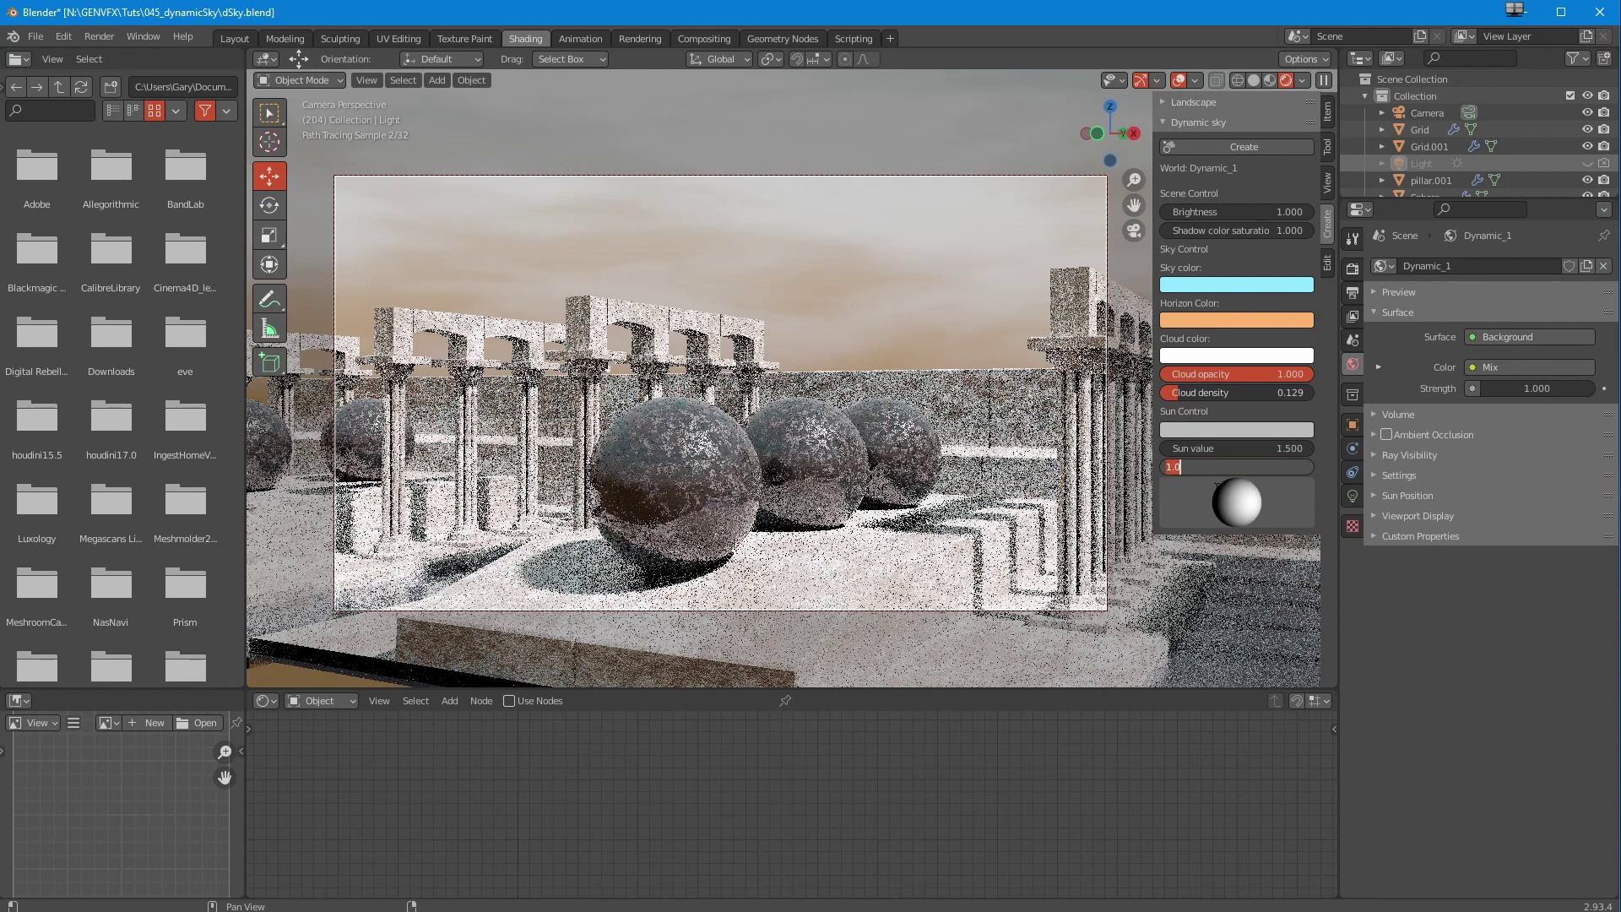
key(BackSpace)
text(.25)
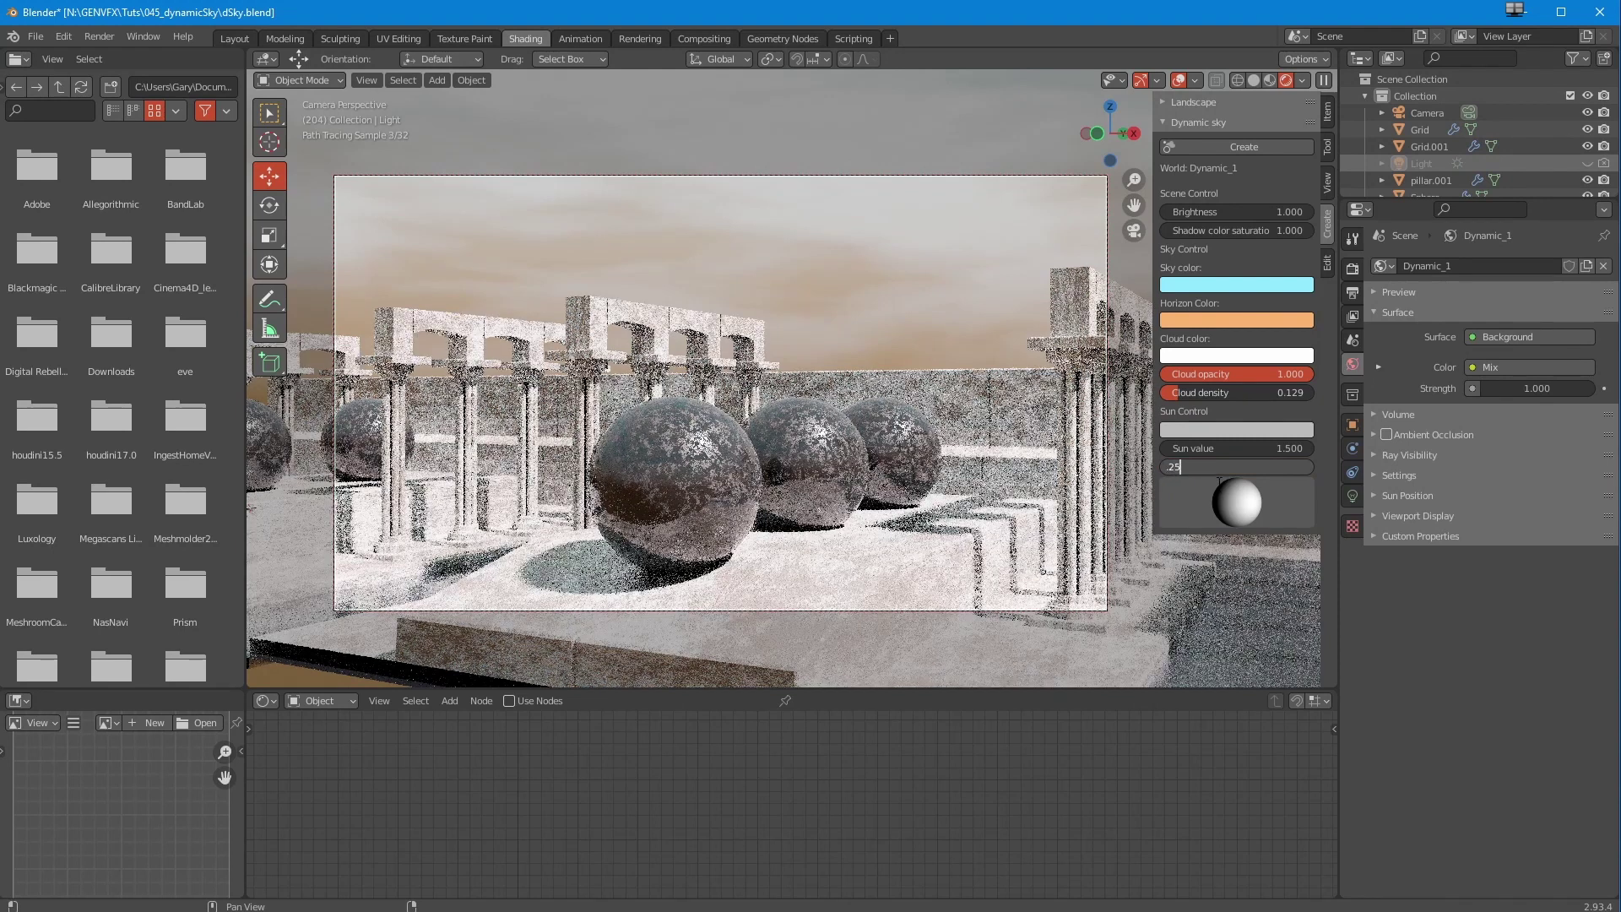
key(Return)
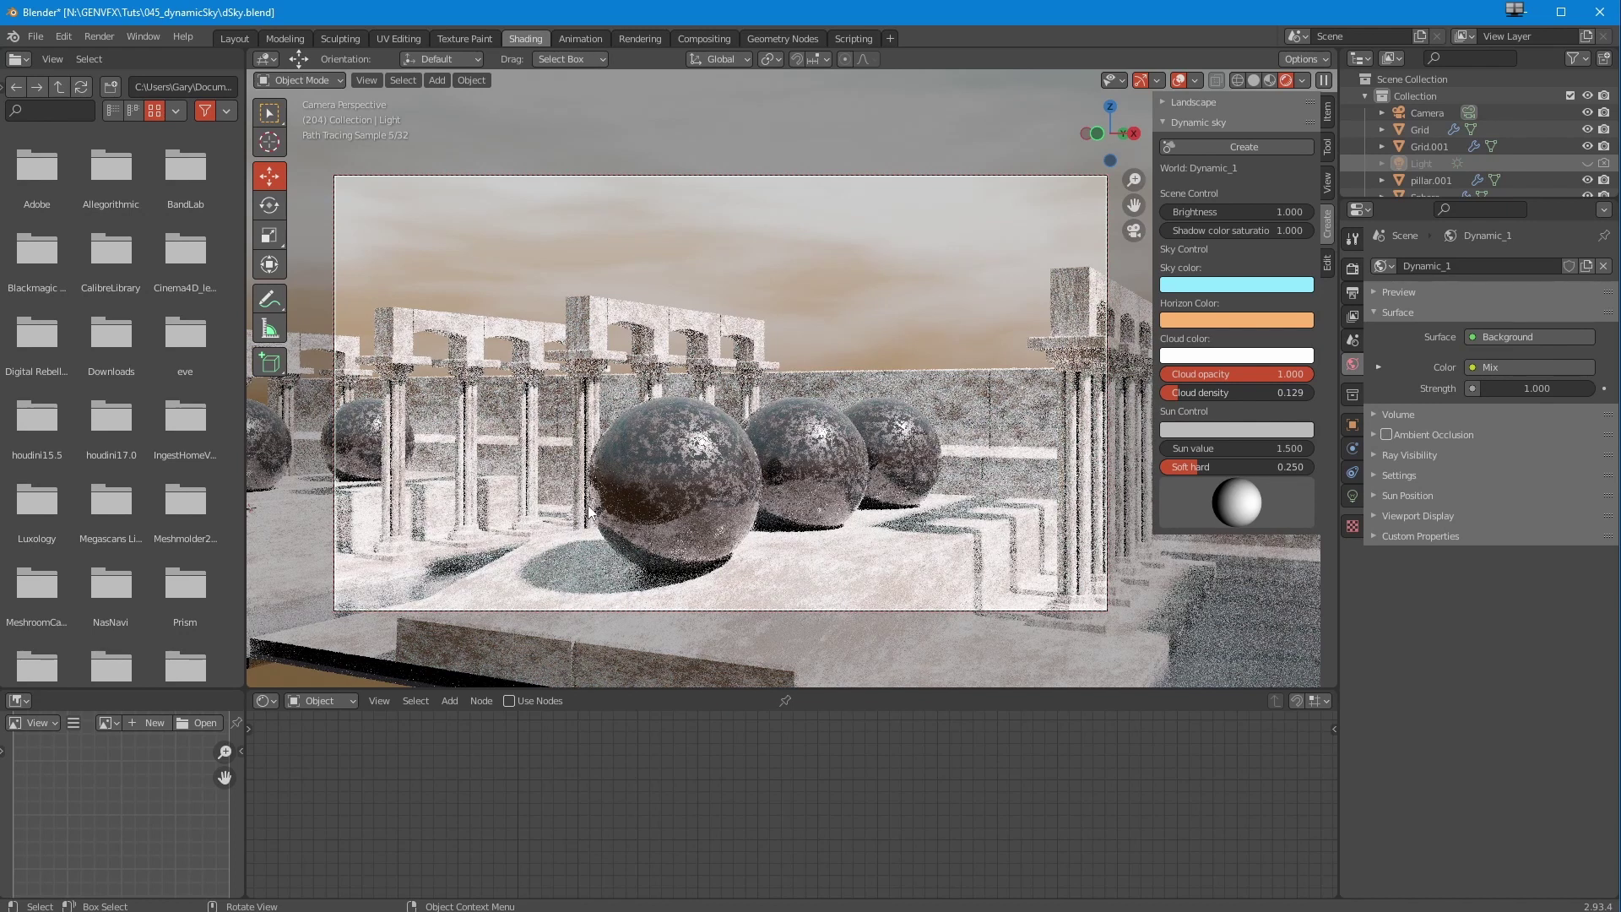
drag(1216, 468, 1148, 488)
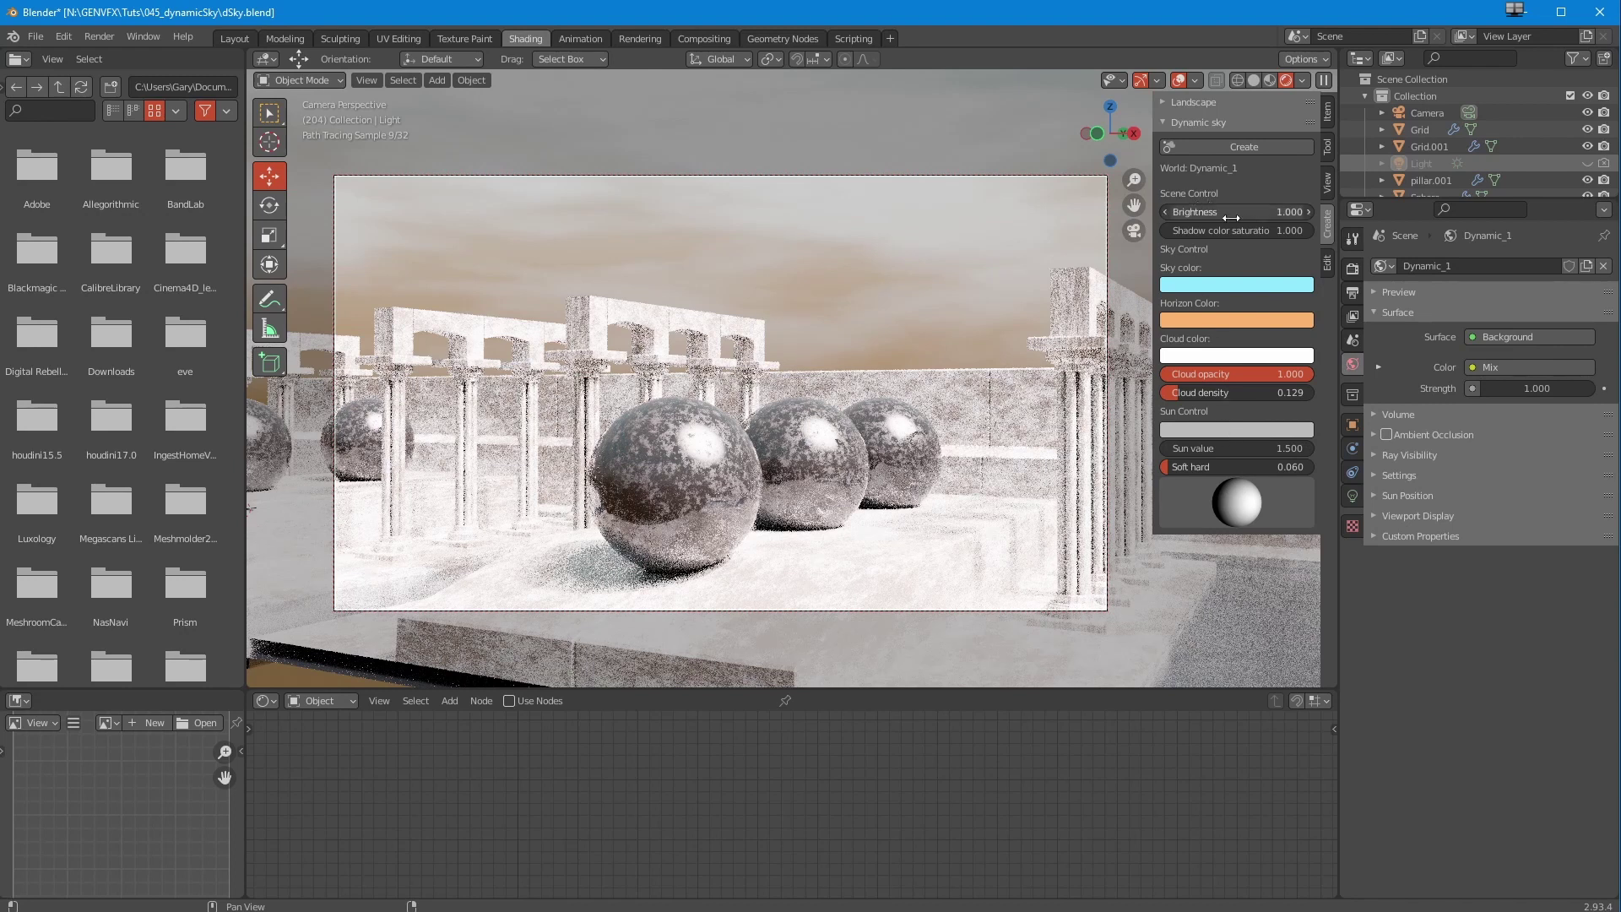
Set the dynamic sky's sun value to 1 and its Soft hard value to 1.
click(1225, 449)
key(Return)
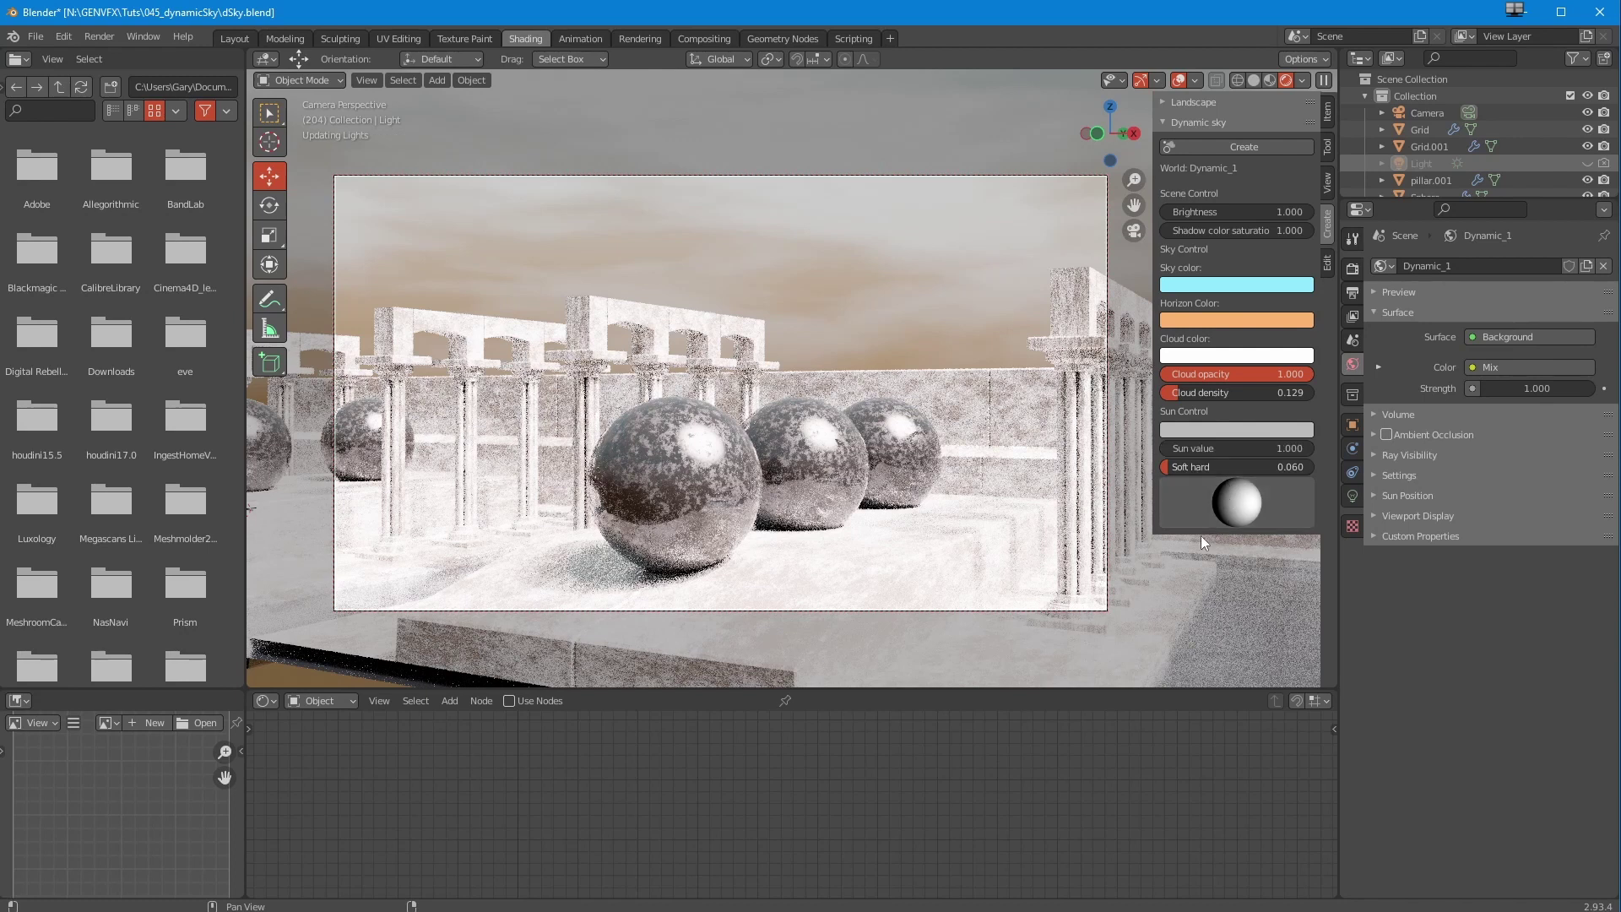
mouse_move(1174, 468)
mouse_down()
mouse_move(1220, 465)
mouse_move(1205, 464)
mouse_up()
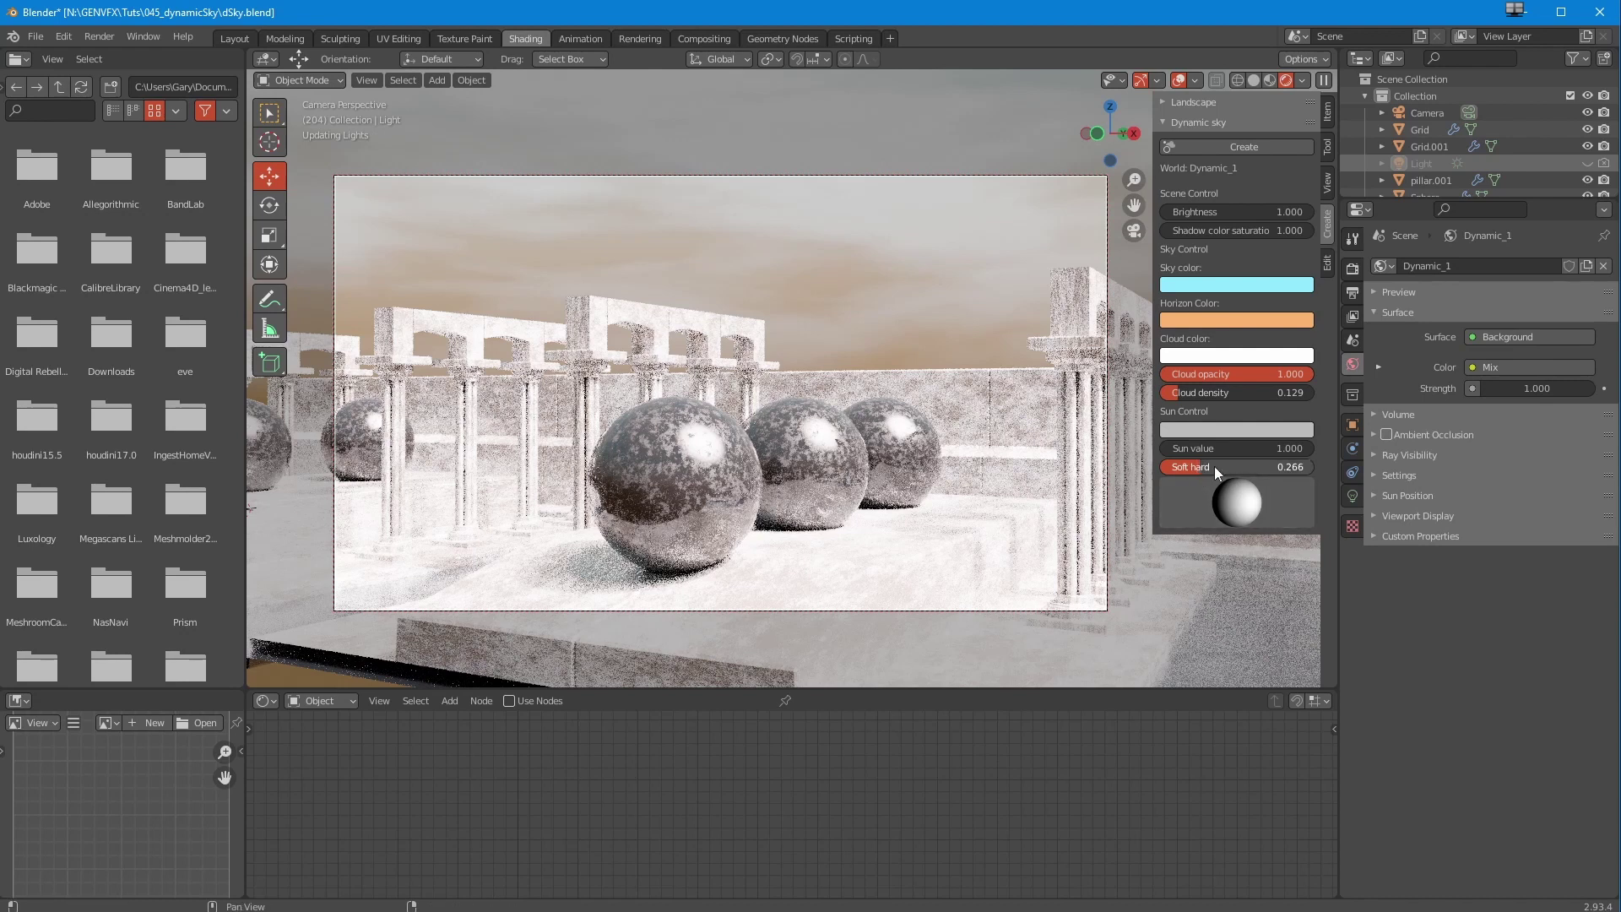
drag(1301, 473, 1308, 472)
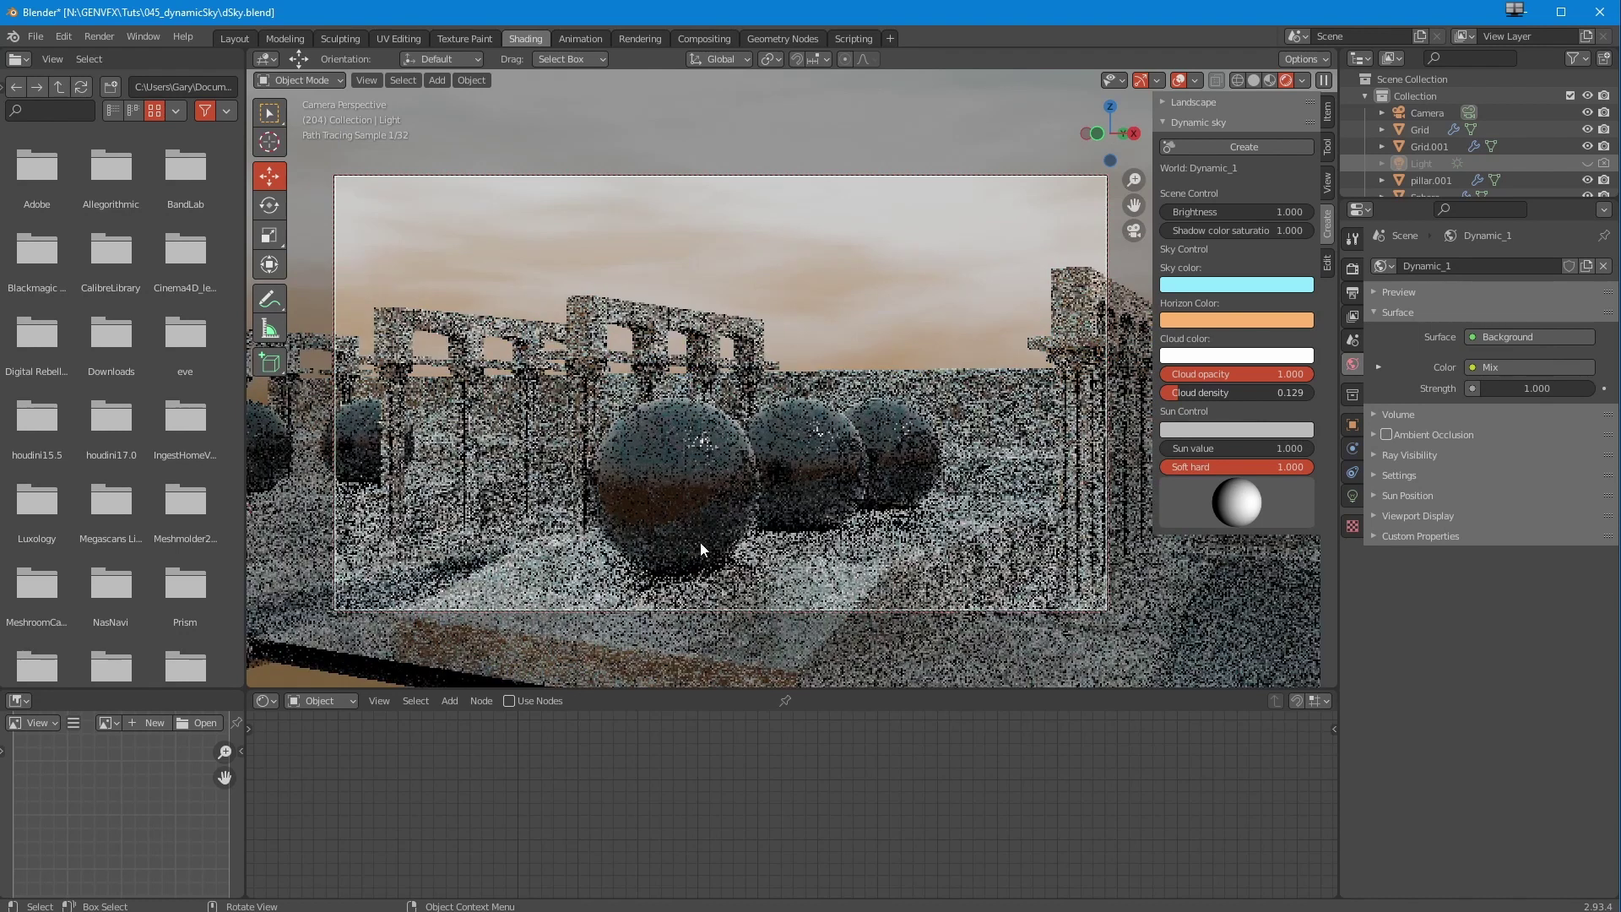
Rotate the dynamic sky's sun direction until the underside of its preview sphere is lit, and inspect the temple lighting from another angle.
mouse_move(1219, 509)
mouse_down()
mouse_move(1238, 505)
mouse_move(1188, 564)
mouse_move(1158, 644)
mouse_move(1149, 629)
mouse_up()
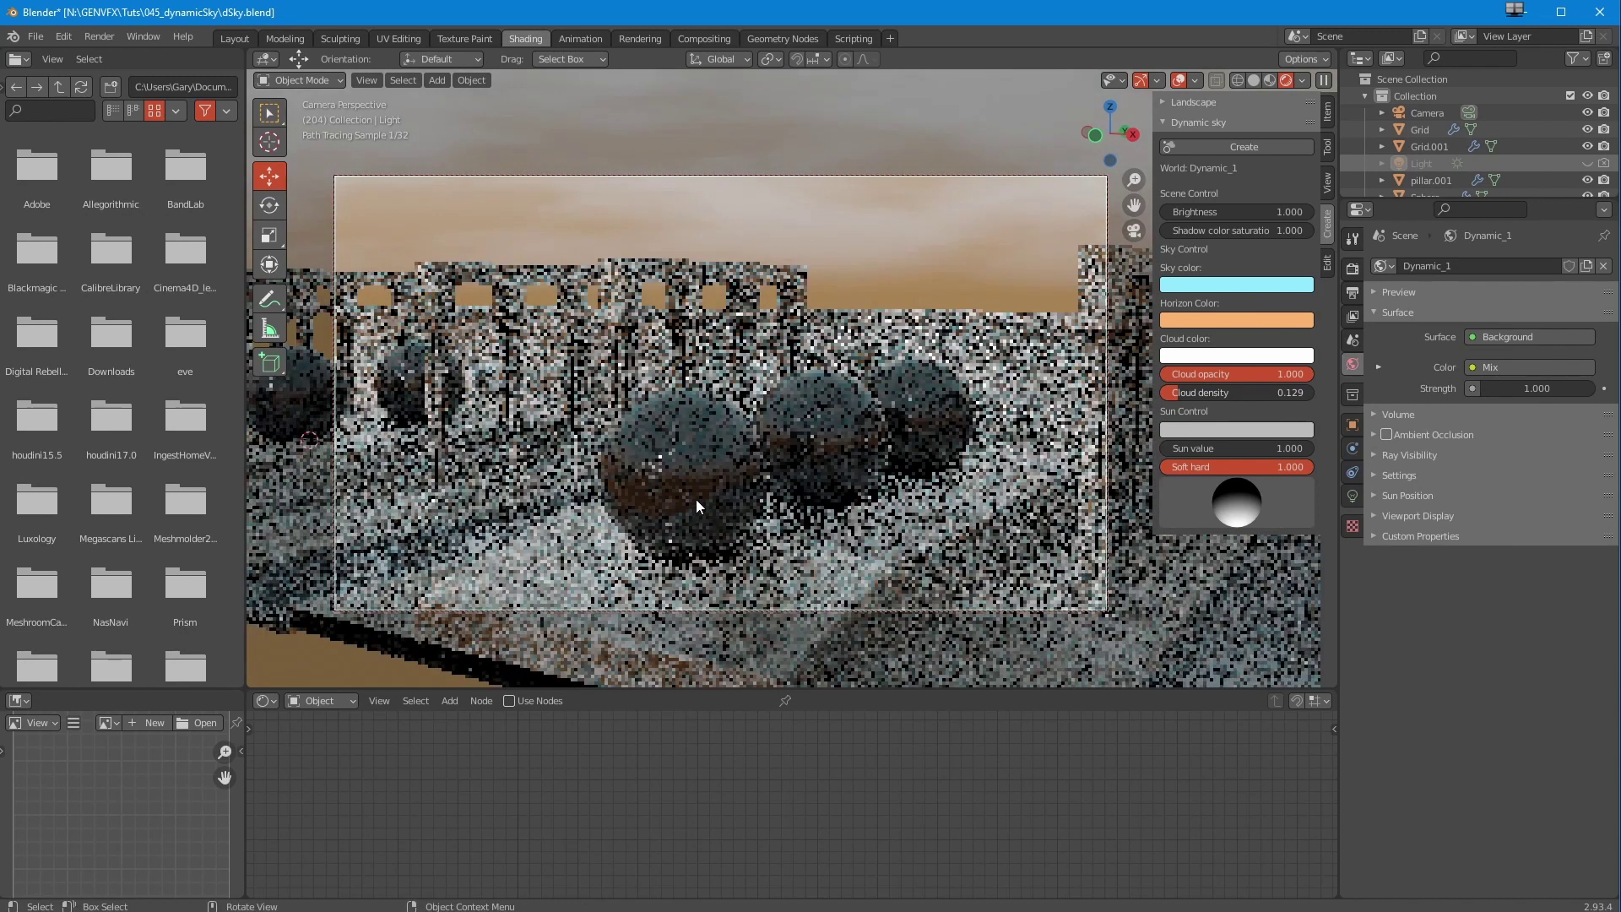
middle_drag(674, 514, 507, 486)
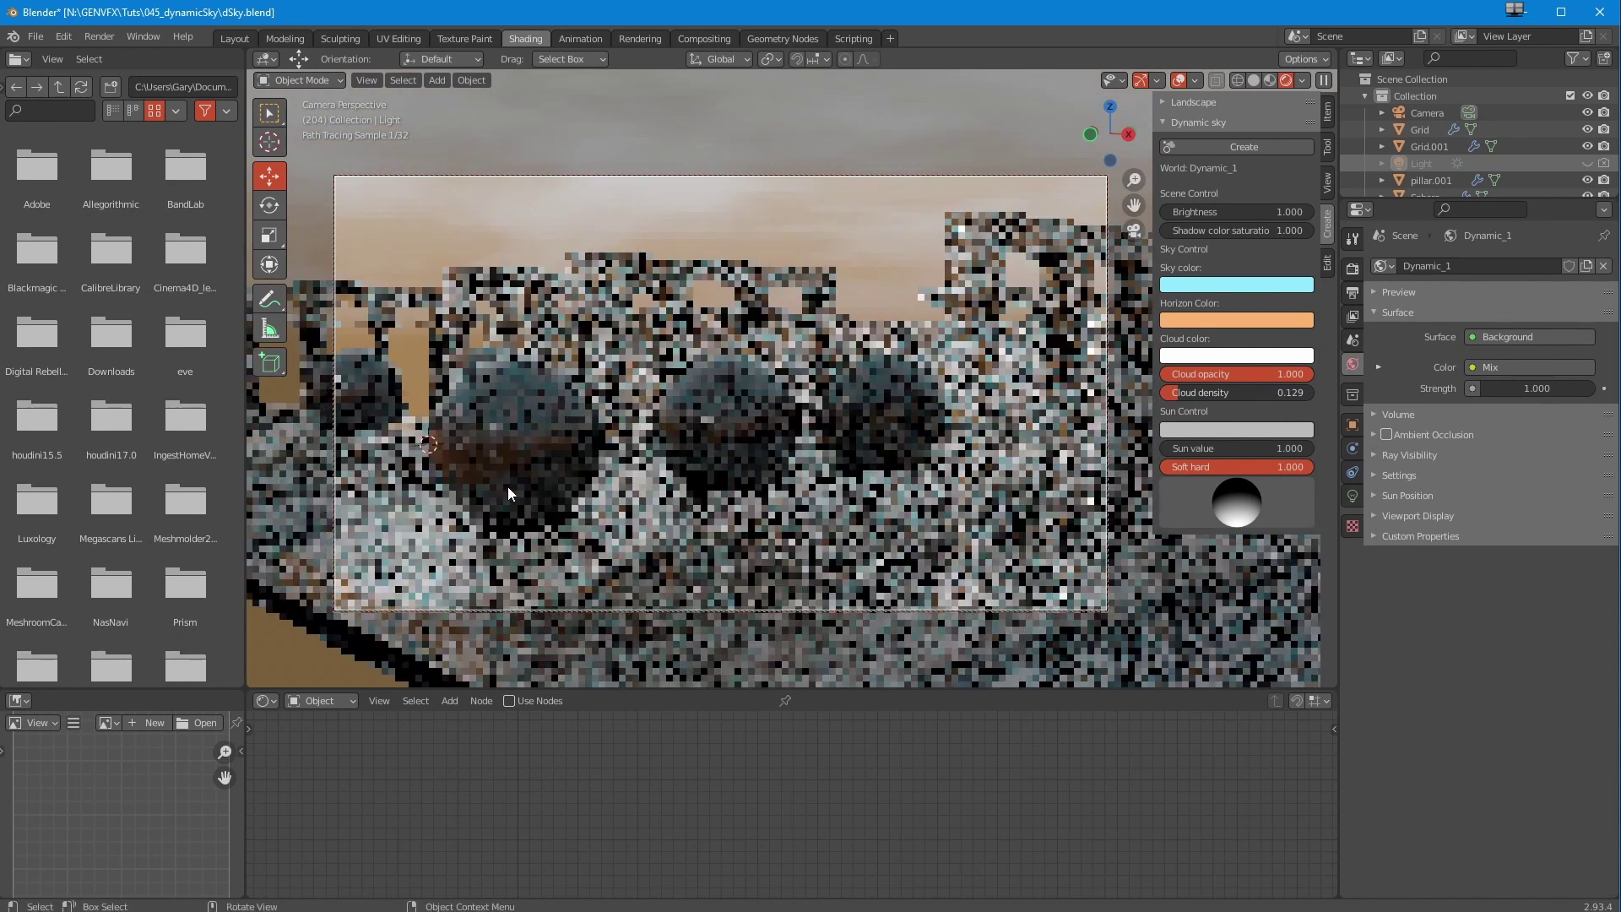